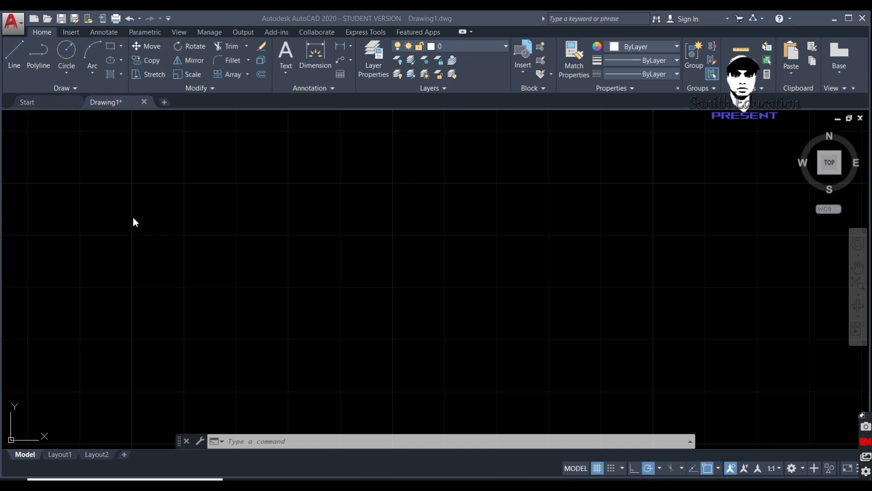
Draw the triangle's horizontal base and slanted right side as two connected lines.
click(65, 74)
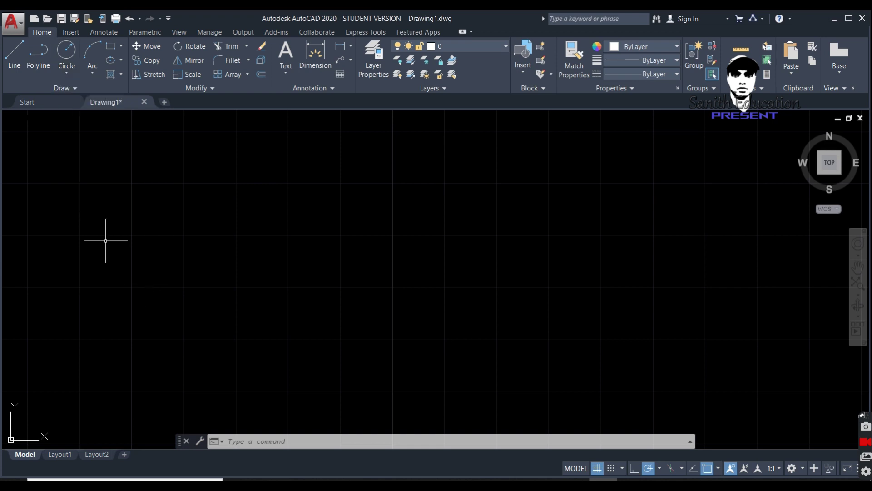
click(14, 57)
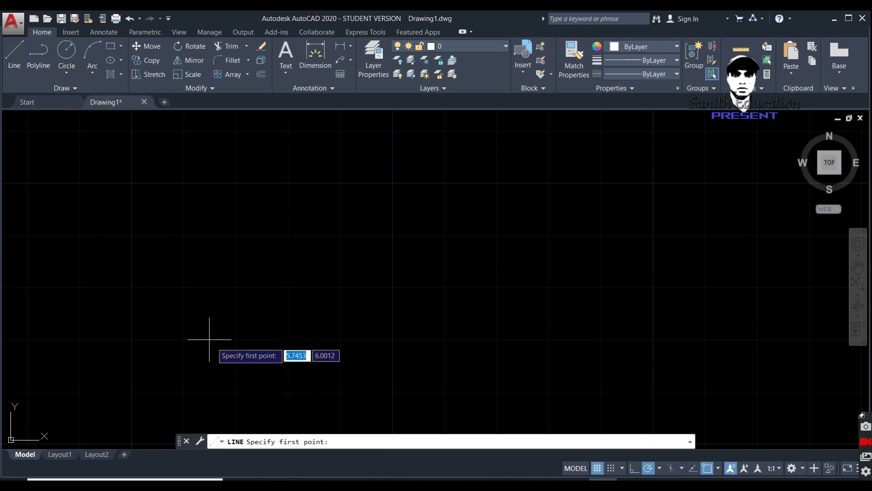
click(182, 326)
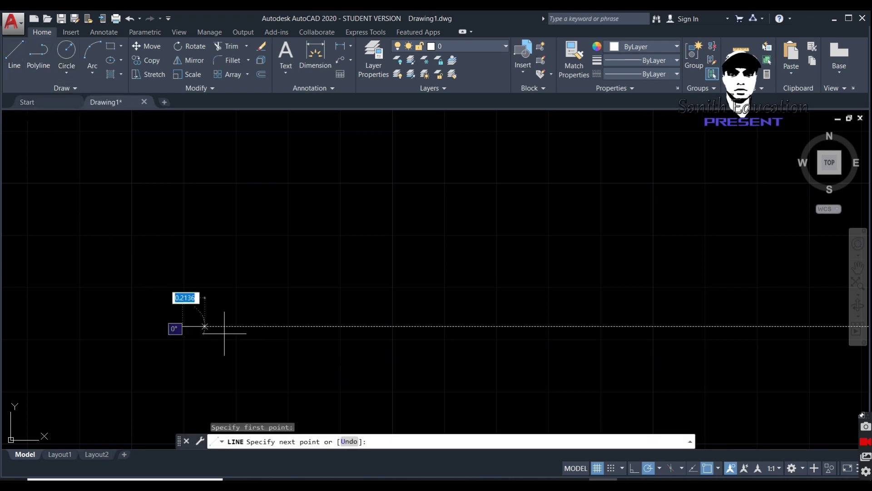
click(406, 325)
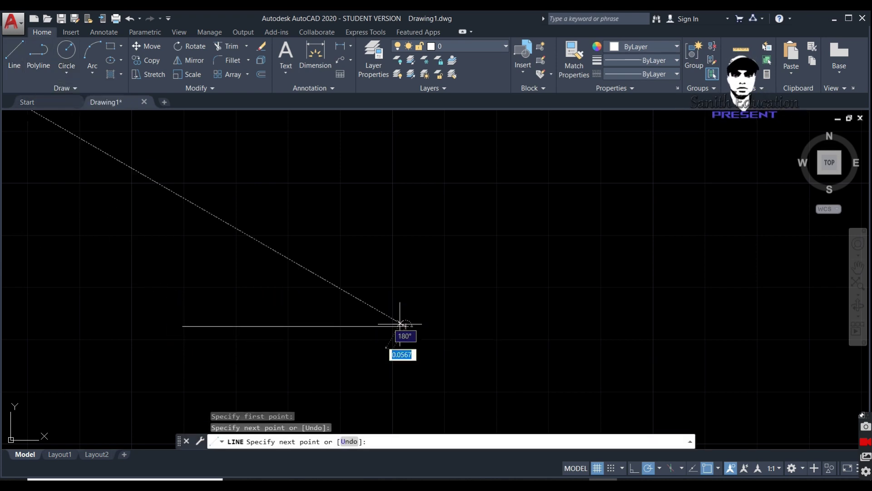
click(494, 173)
key(Return)
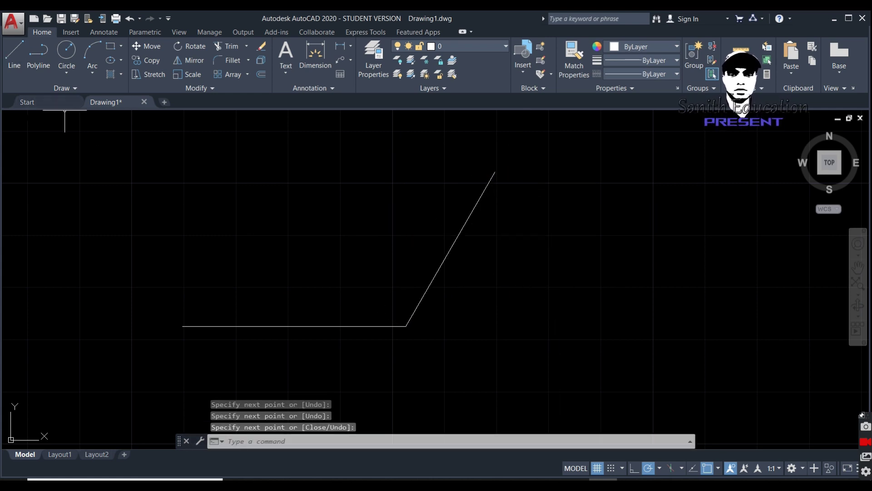
Add a closing line from the slanted side's top back to the lower-left corner.
click(7, 56)
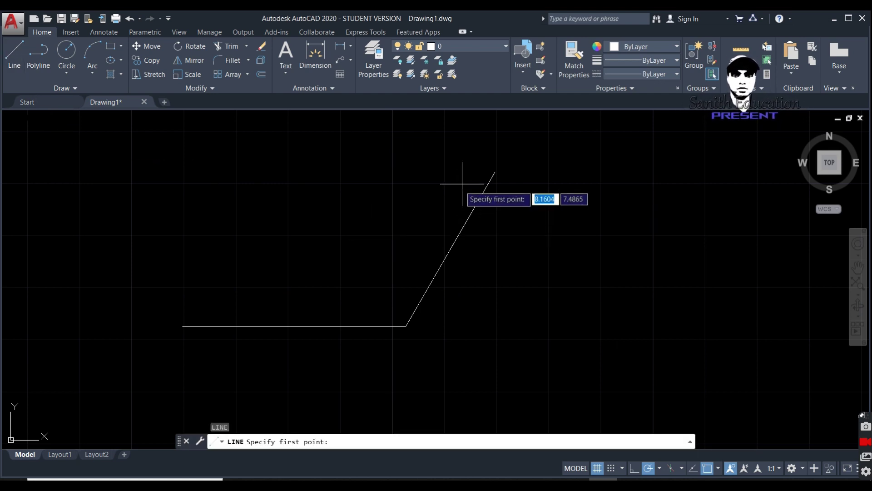
click(495, 171)
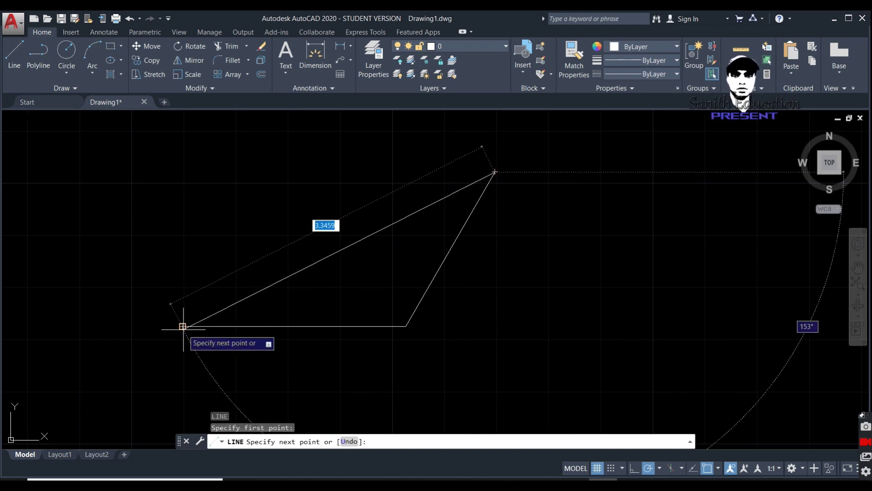
click(182, 326)
key(Return)
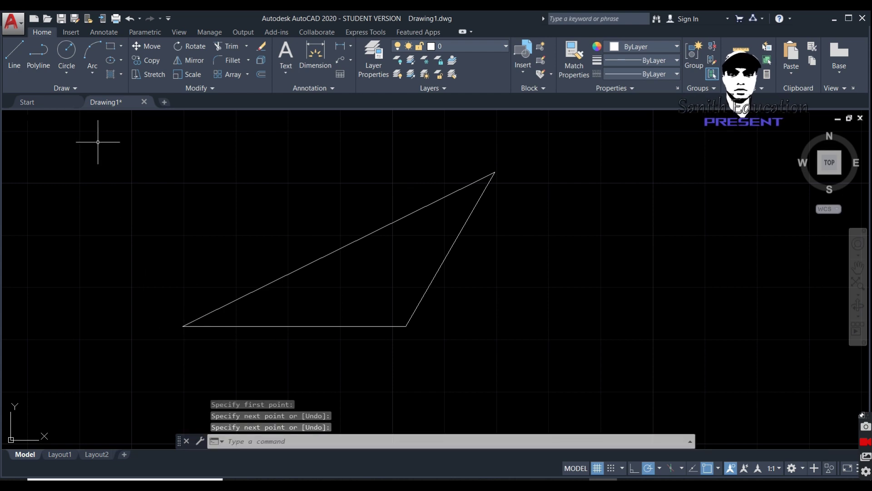
Choose the Tan, Tan, Tan method from the Circle dropdown.
click(66, 73)
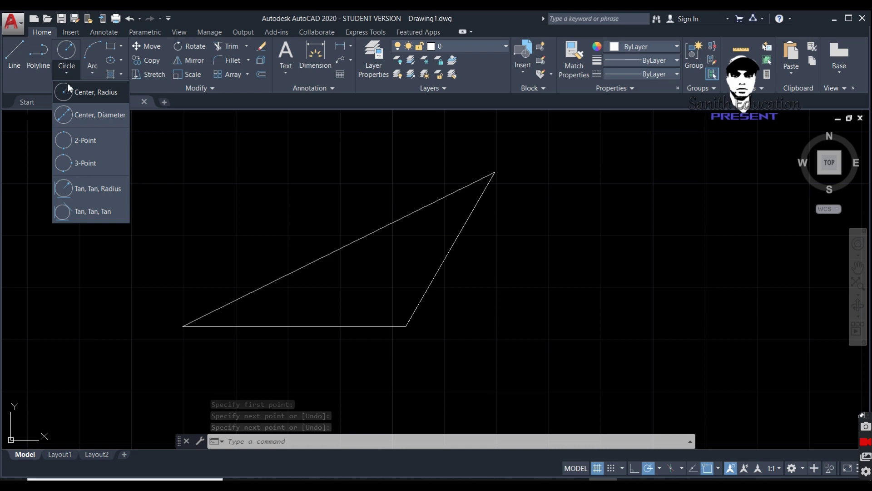
click(92, 212)
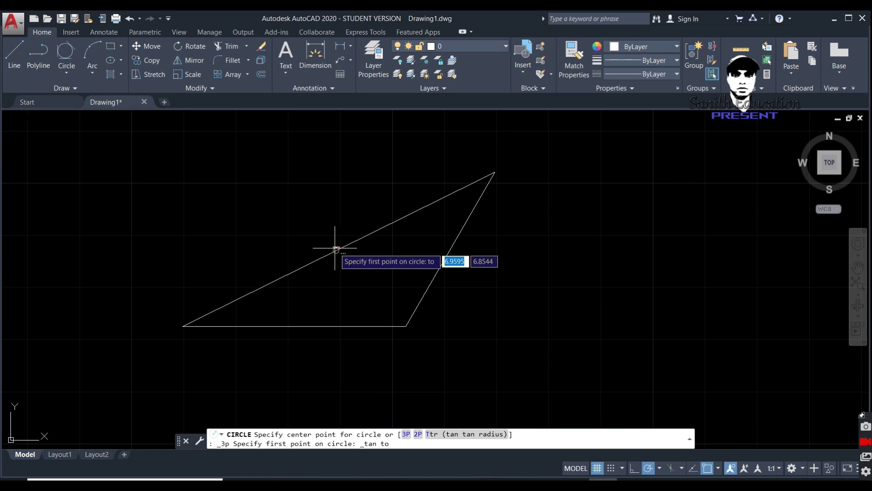
Pick the upper-left, bottom and right triangle sides as the circle's three tangents.
click(341, 248)
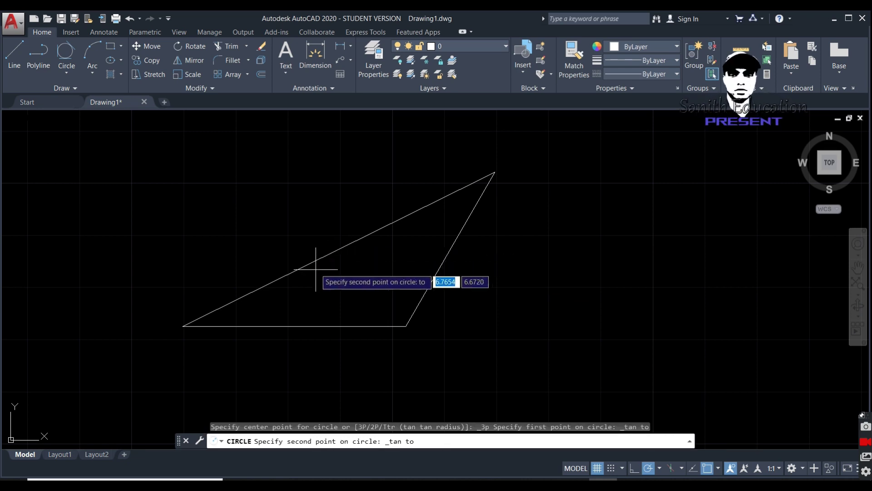
click(307, 324)
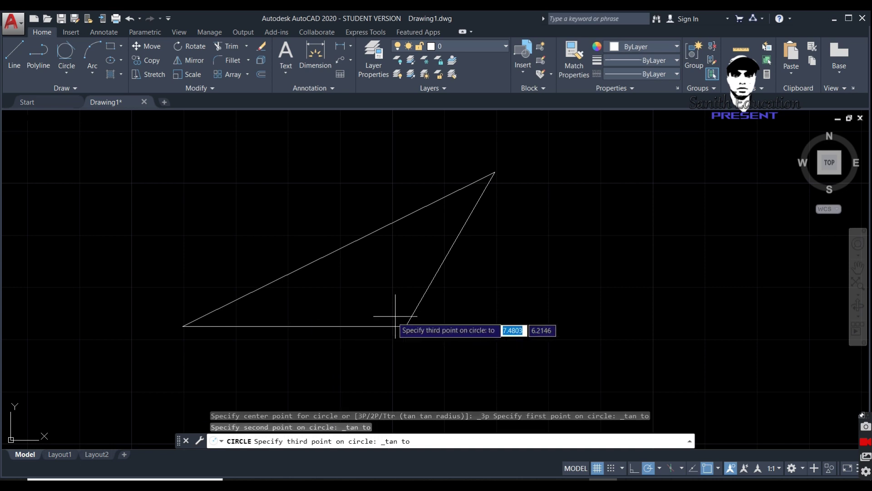
click(437, 269)
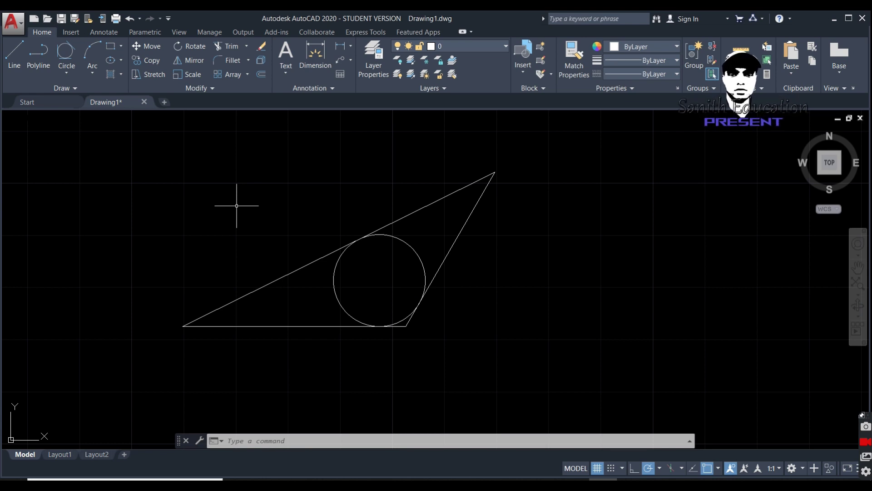
Start ERASE and select all four objects using ALL.
text(E)
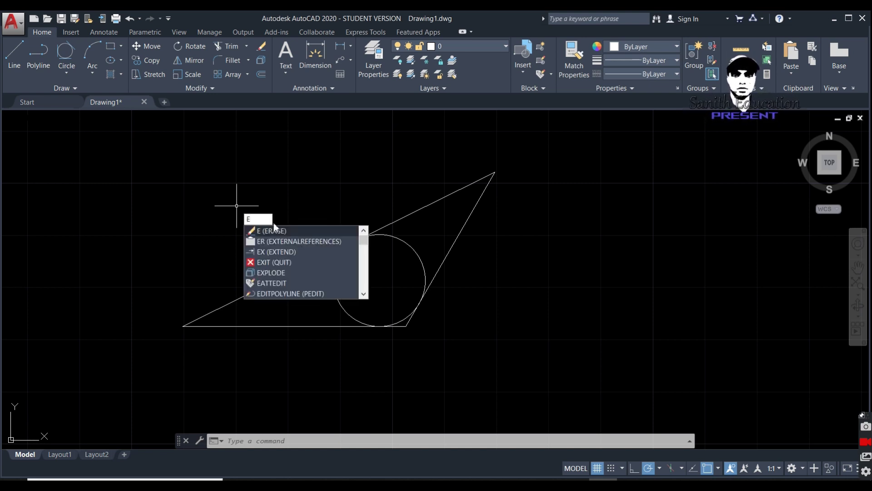
click(279, 232)
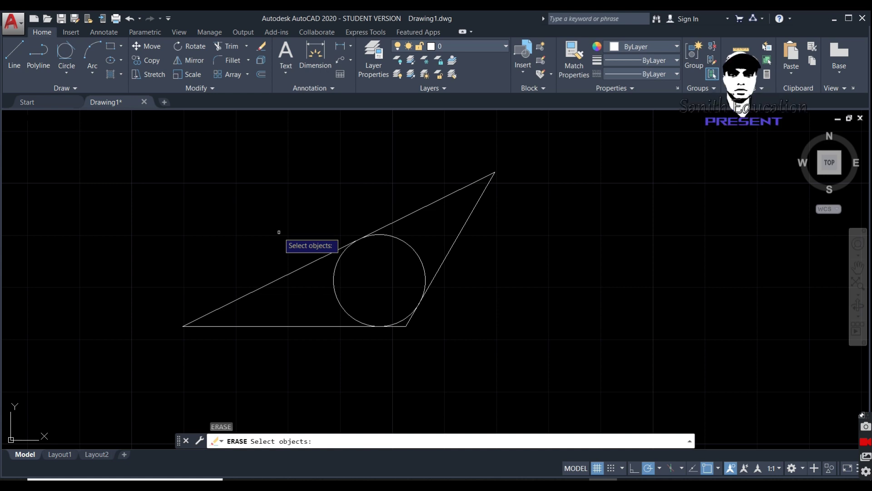
text(all)
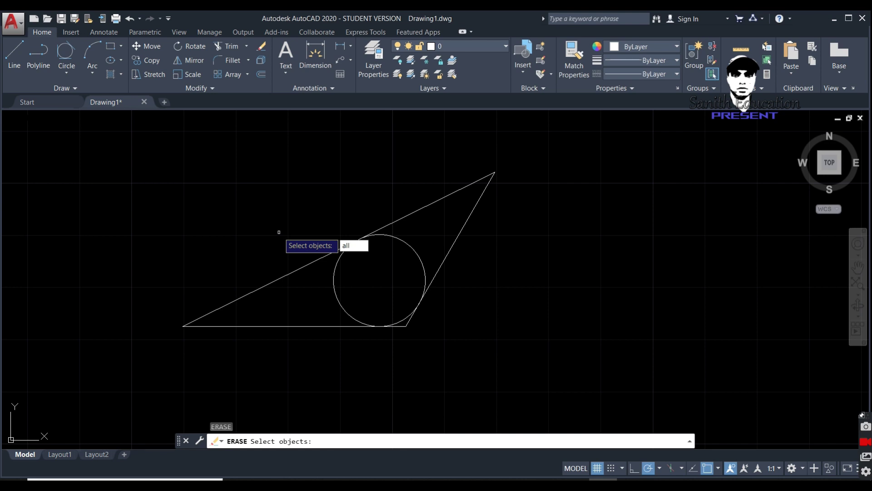
key(Return)
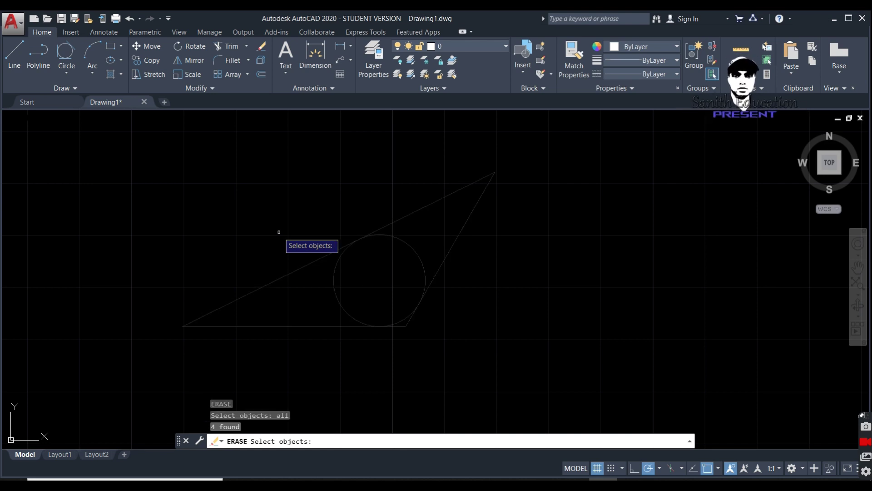
Confirm the erase, removing the three lines and the inscribed circle.
key(Return)
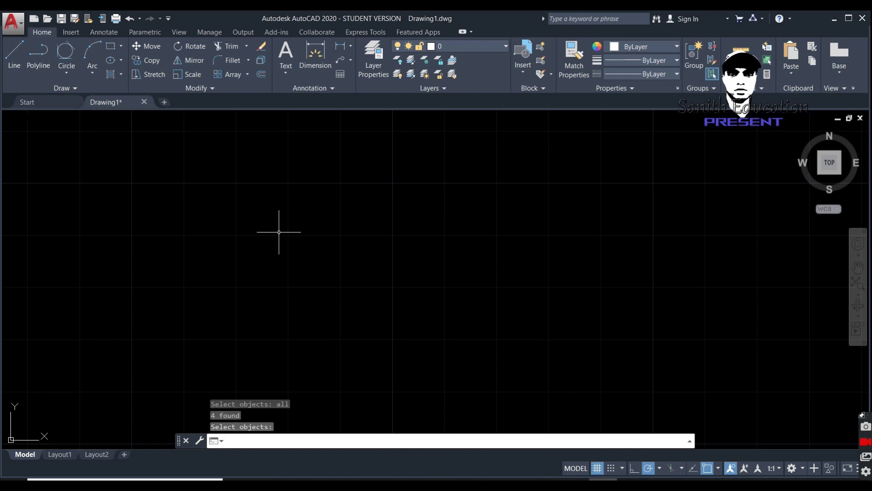
key(Return)
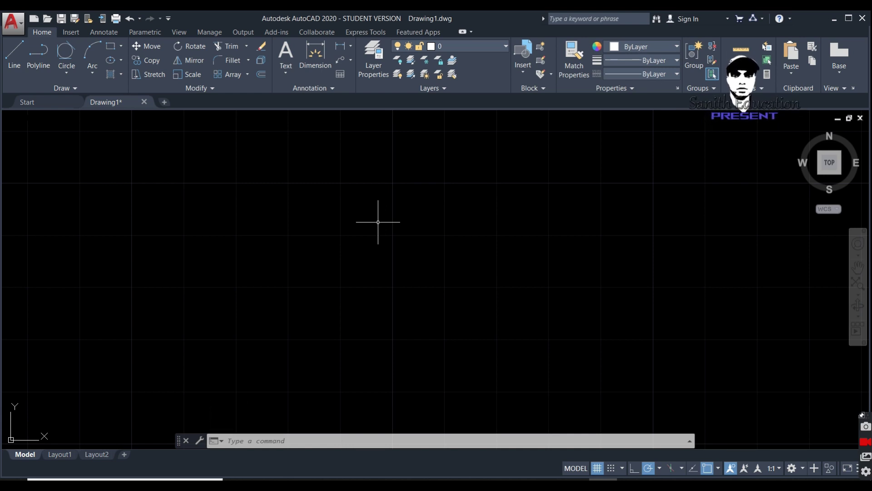
click(267, 440)
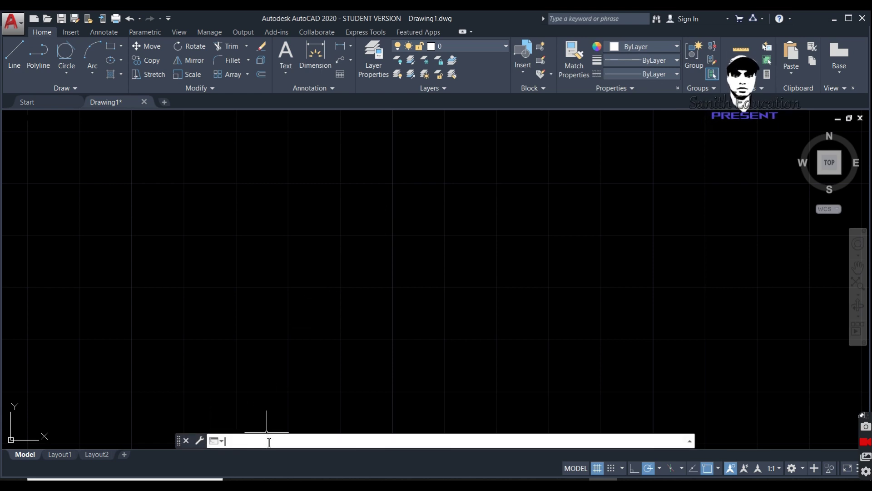
click(333, 203)
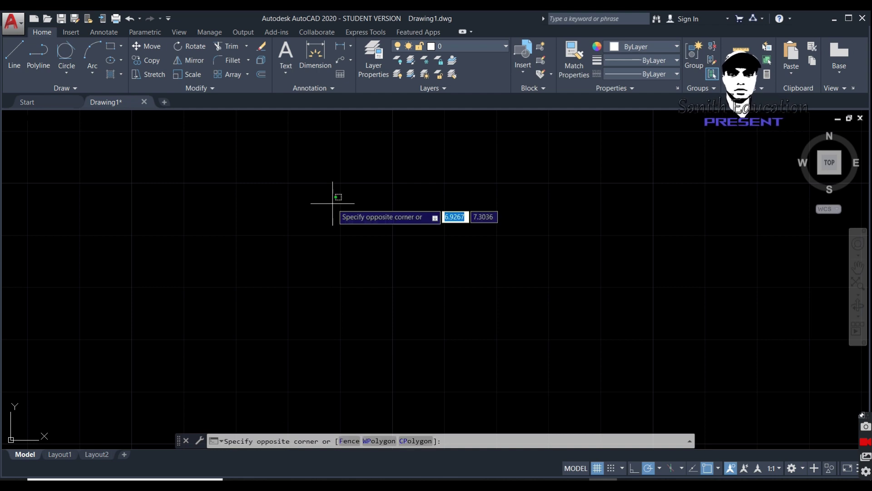
key(Escape)
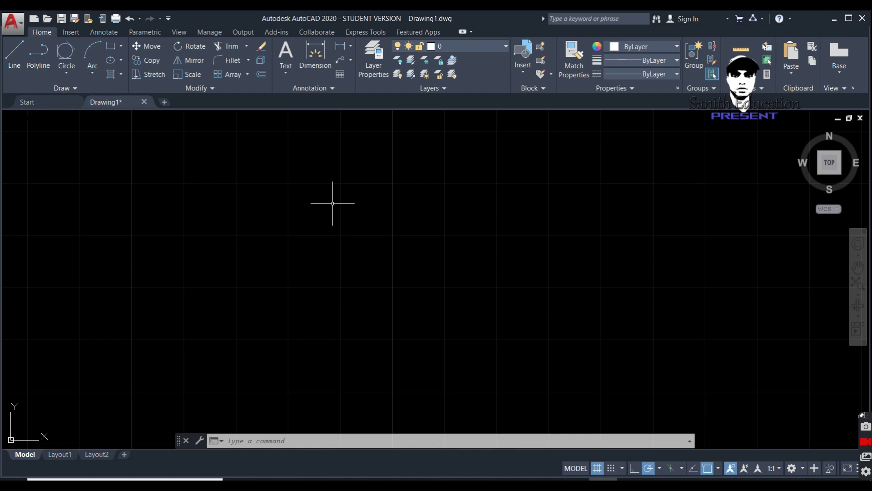
Run UNITS to bring up the Drawing Units dialog.
text(UNITs)
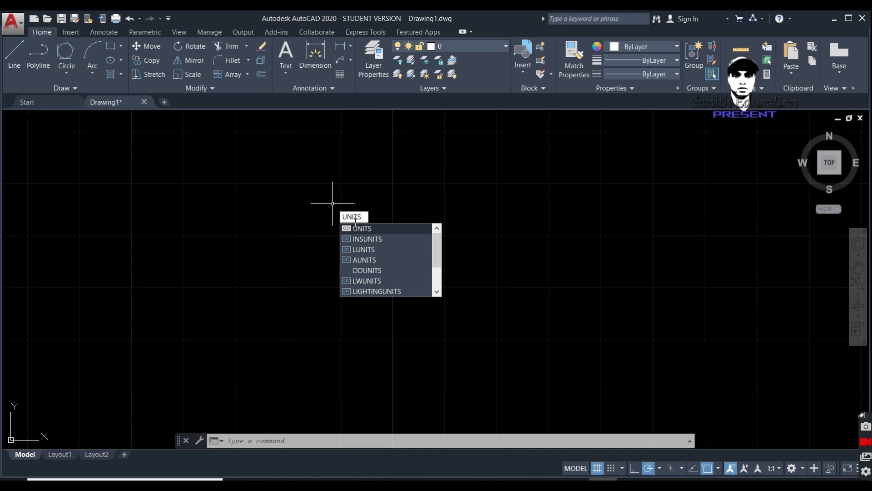
click(363, 229)
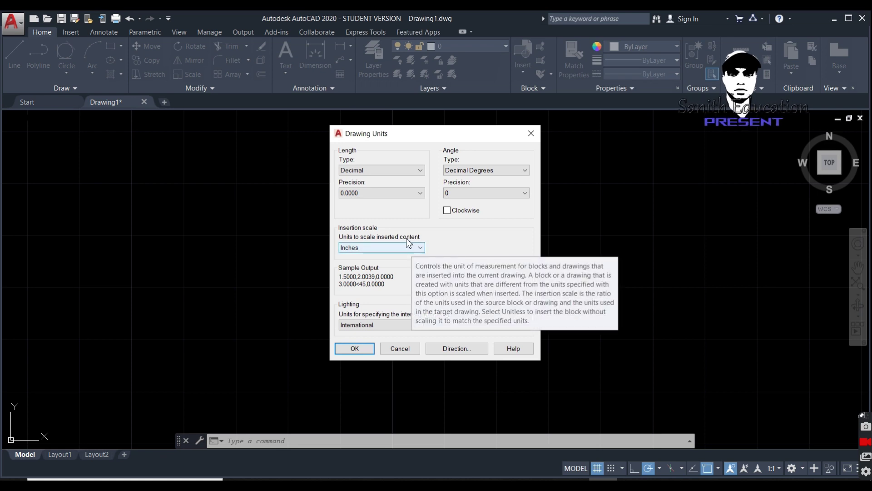
Set length type to Architectural, keeping 0'-0 1/16" precision.
click(421, 171)
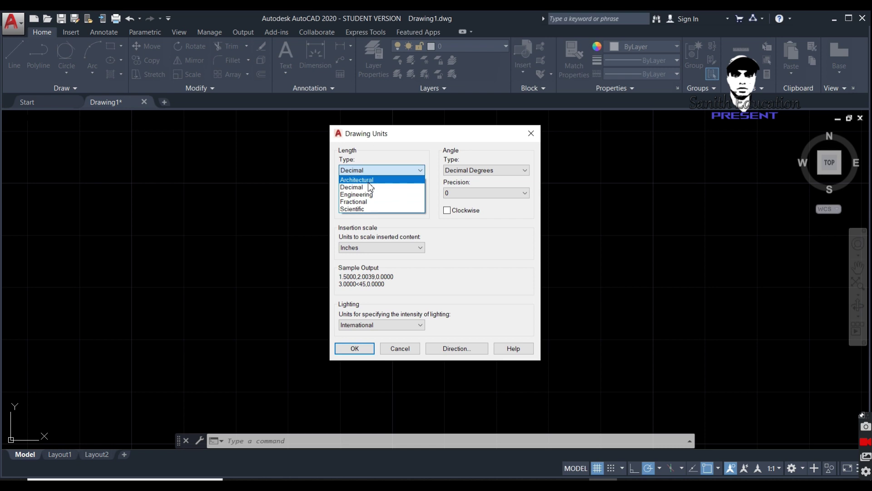
click(440, 249)
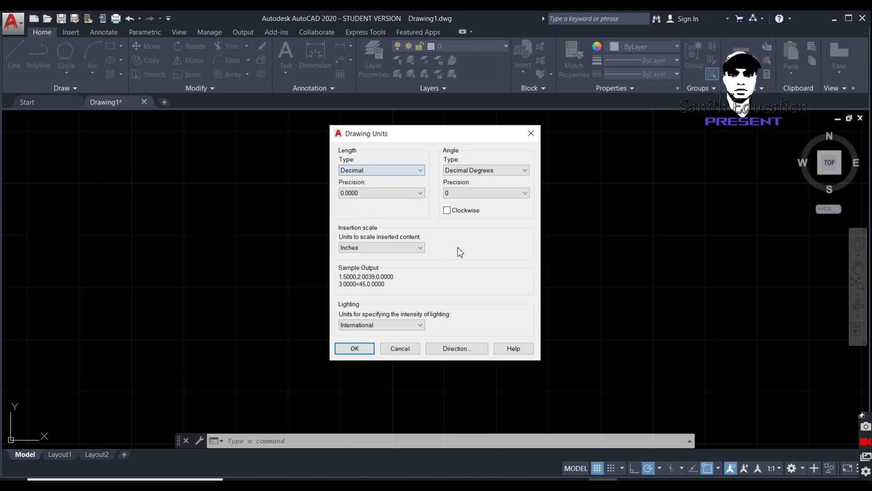
click(380, 175)
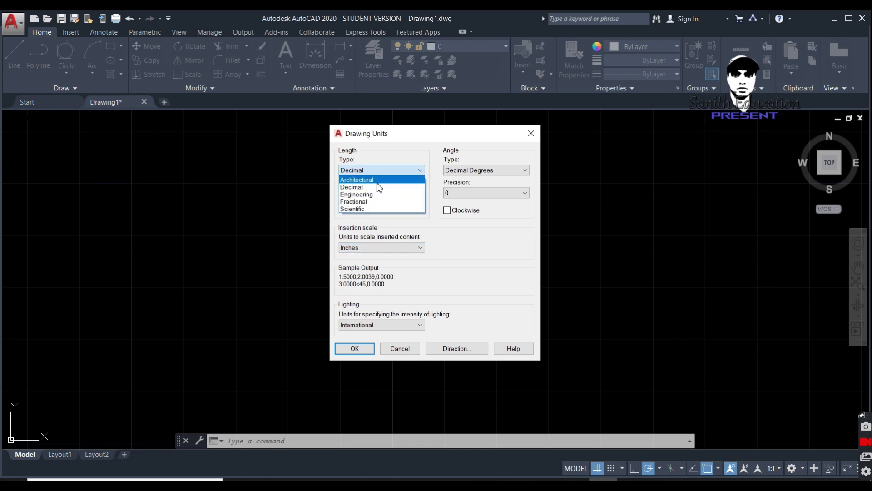
click(379, 181)
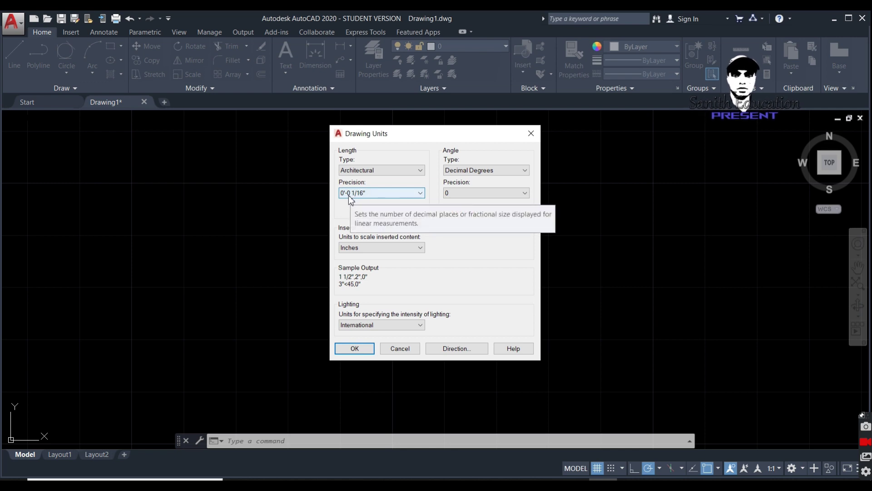
click(372, 194)
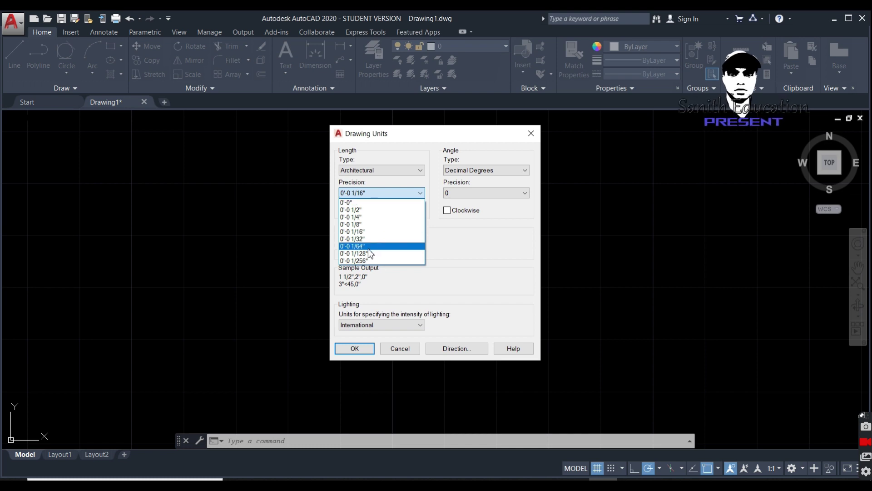
click(379, 169)
click(380, 169)
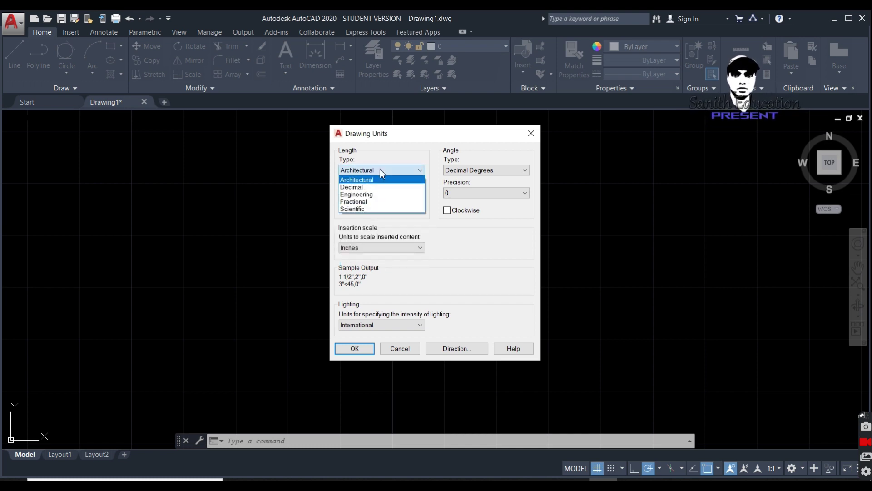
Change length type back to Decimal, leaving precision at 0.0000.
click(373, 187)
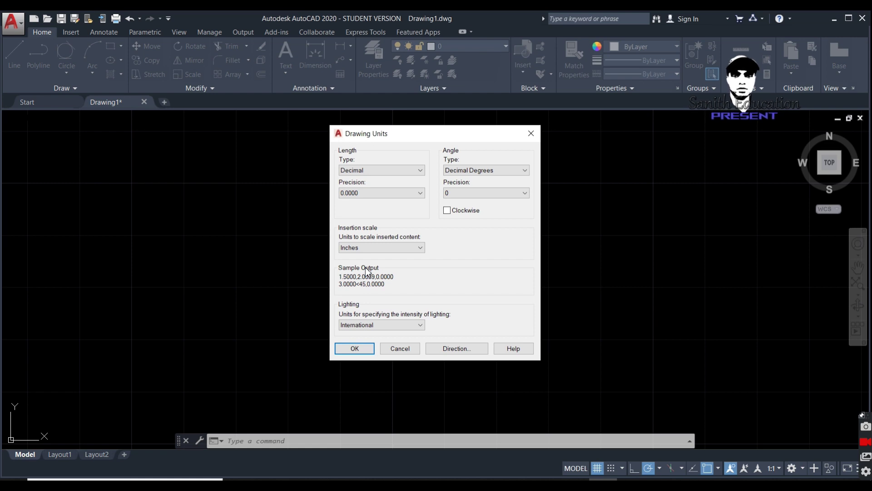
click(376, 196)
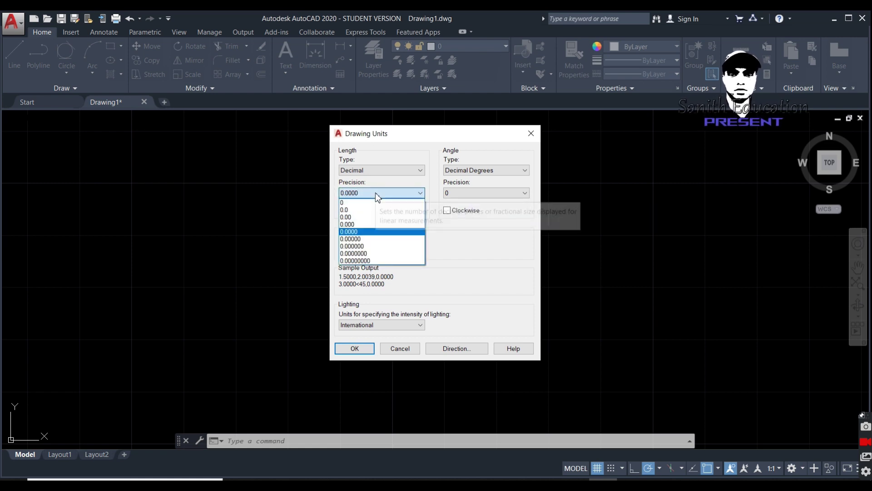
click(372, 230)
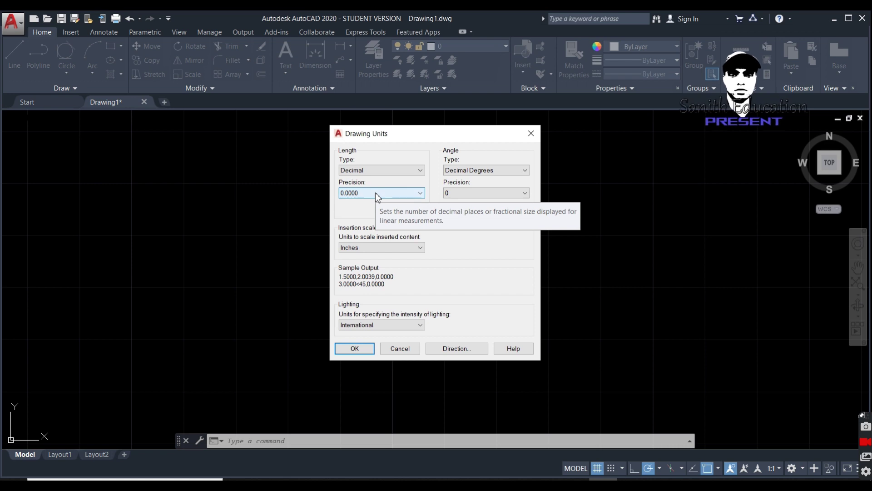
click(368, 248)
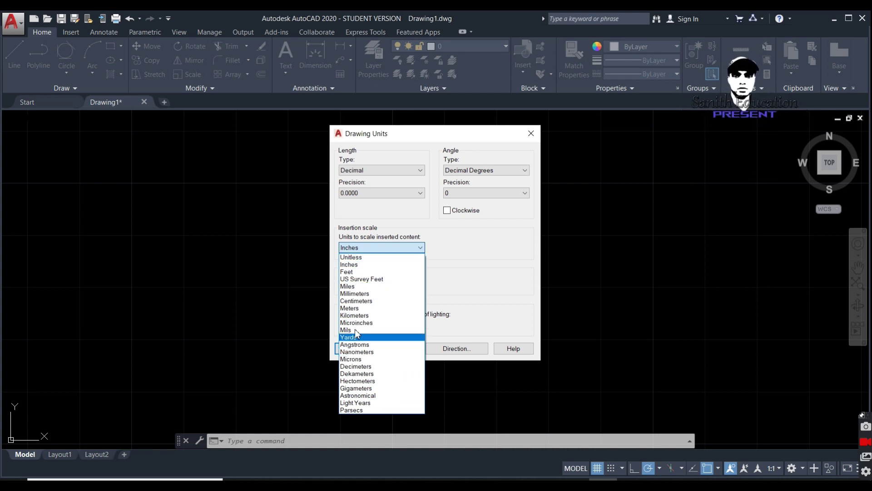
click(367, 247)
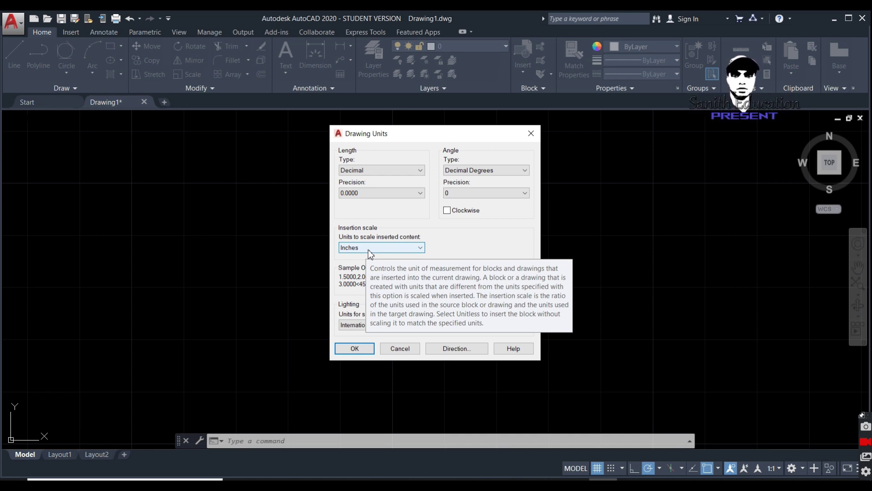
click(386, 192)
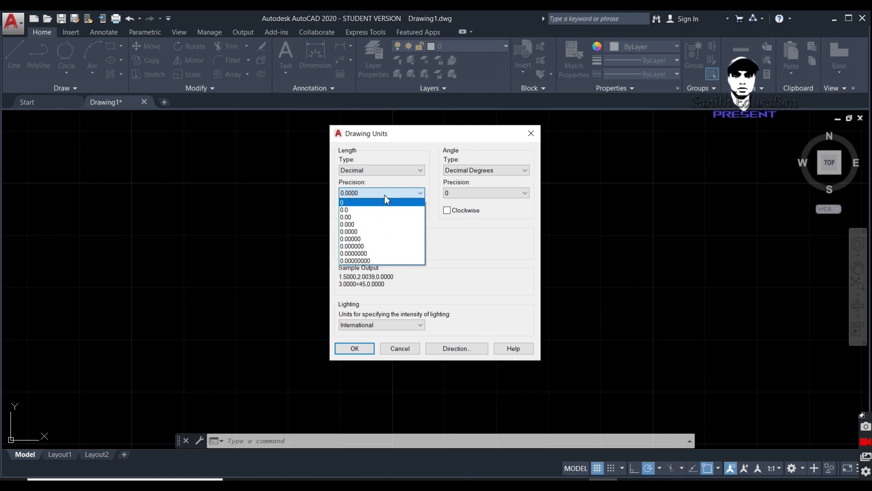
Set Decimal length precision to 0 and insertion scale to Millimeters, keeping International lighting.
click(384, 194)
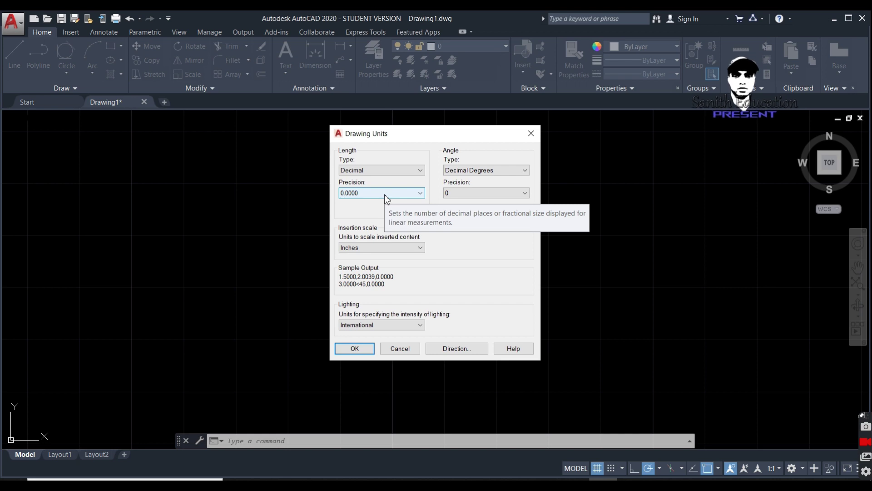
click(398, 171)
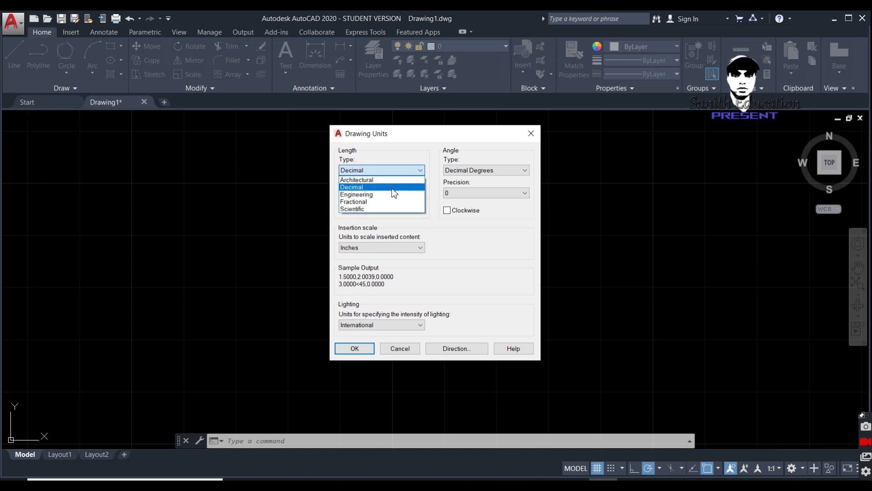
click(393, 188)
mouse_move(392, 193)
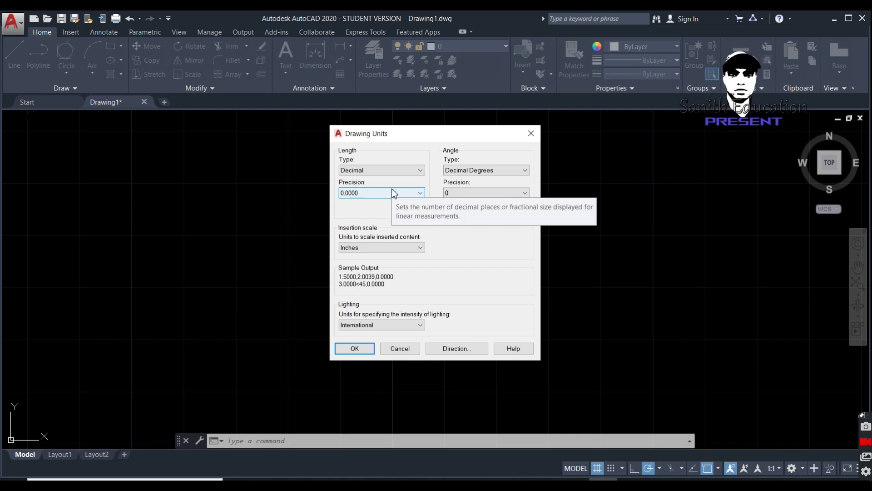
click(385, 194)
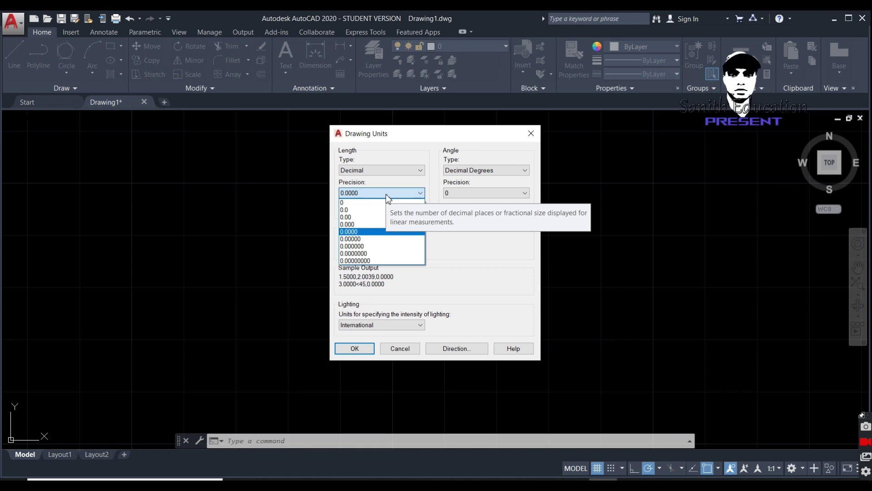
click(351, 202)
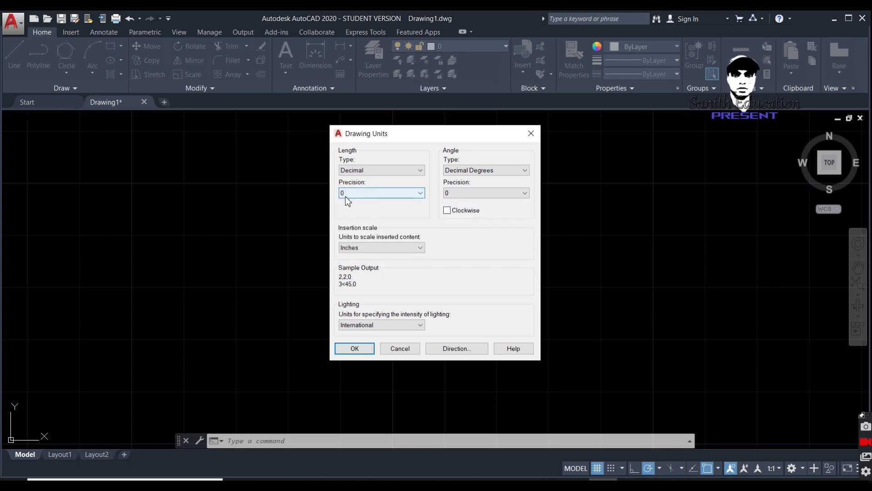
click(392, 244)
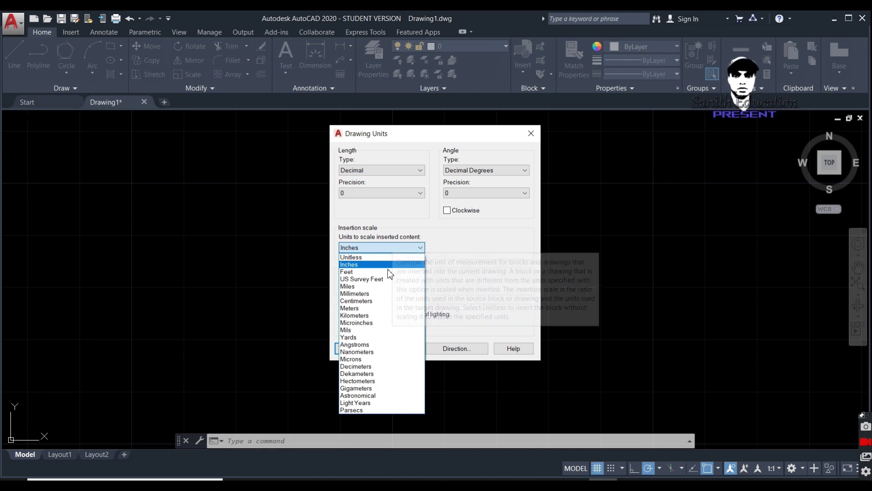
click(383, 293)
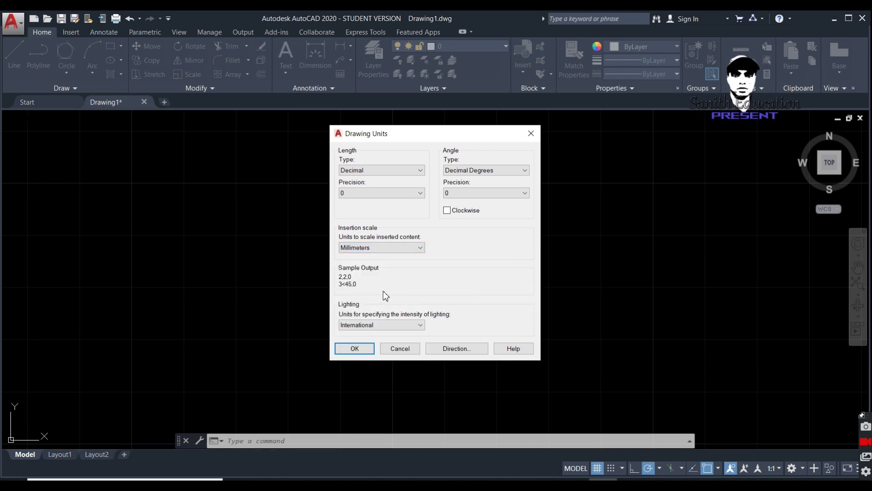
click(398, 325)
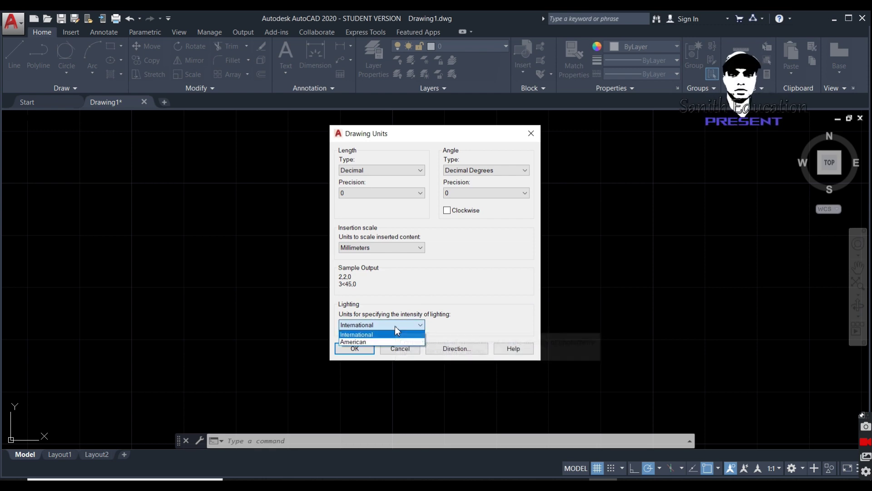
click(394, 326)
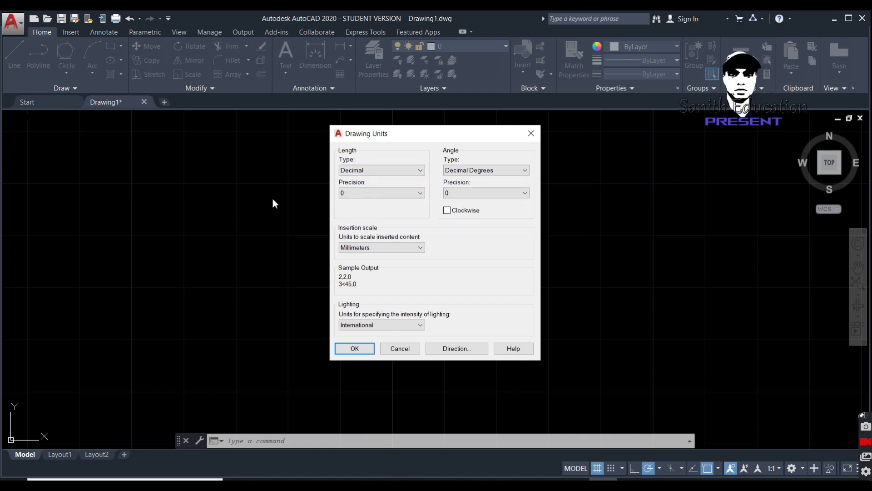
click(353, 193)
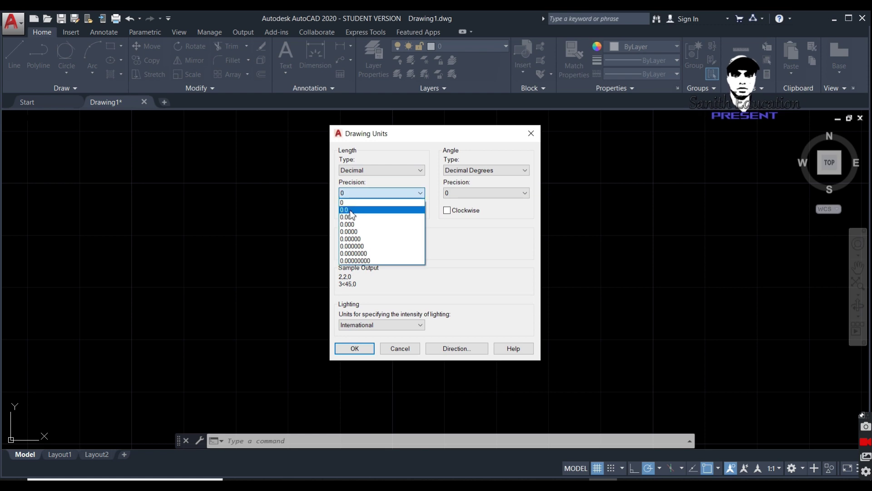
click(350, 209)
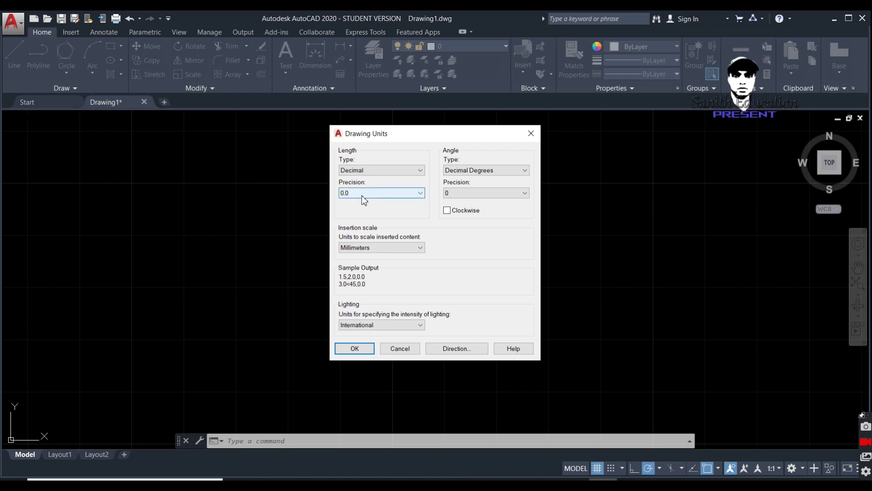
click(363, 195)
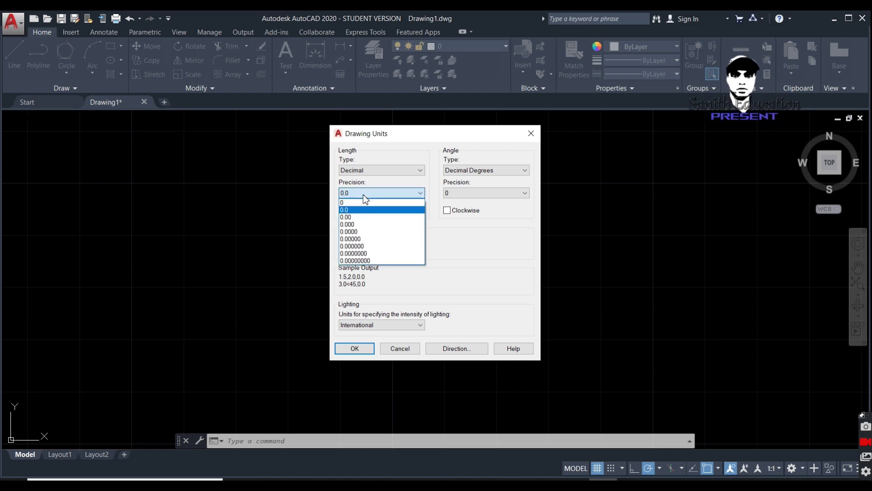
click(352, 217)
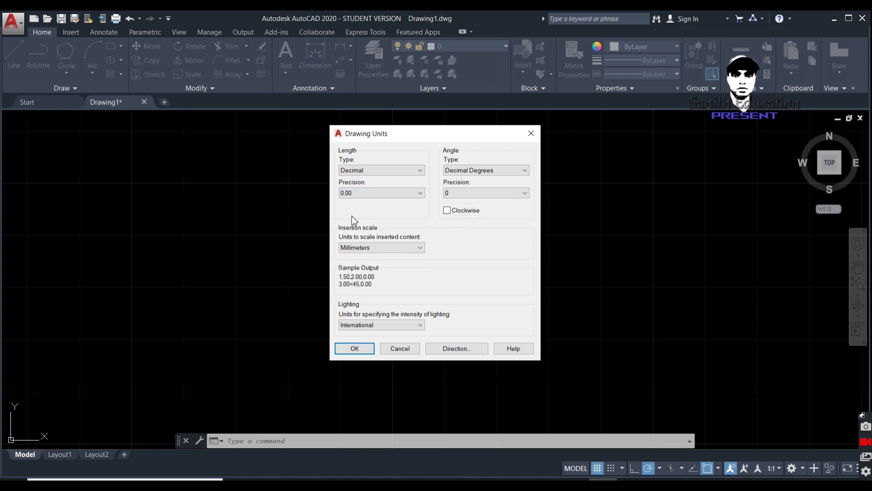
click(391, 197)
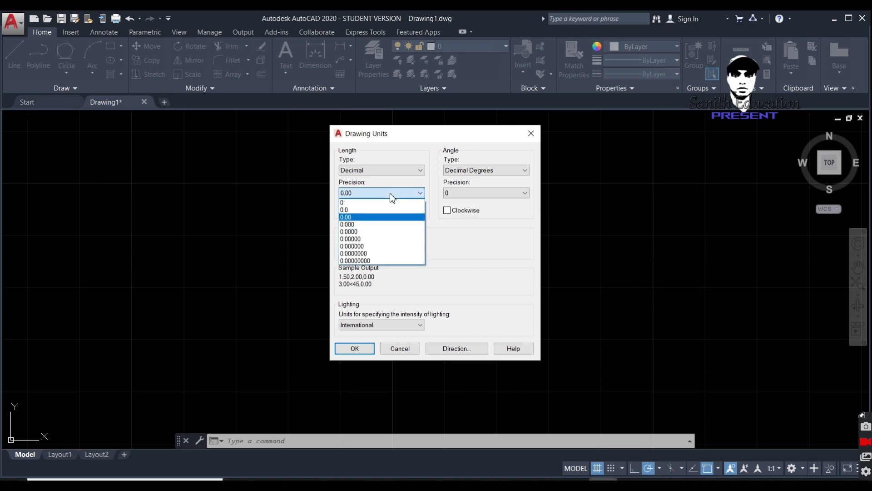
click(387, 224)
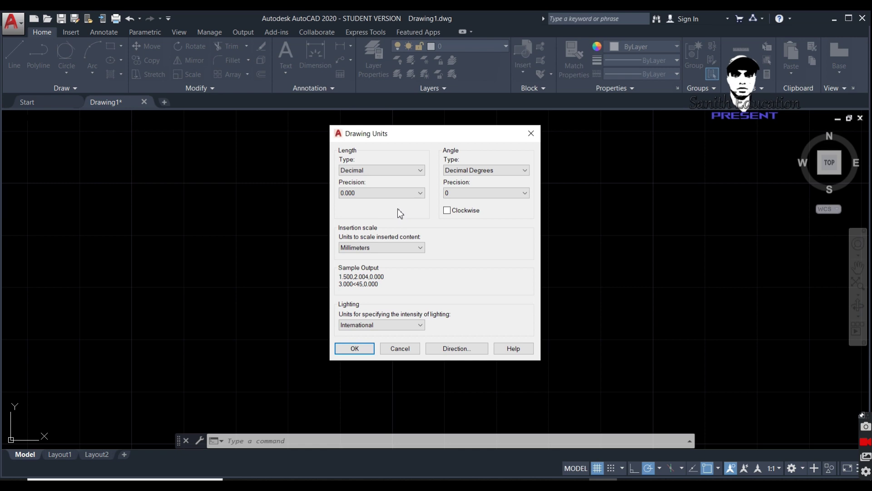
click(388, 192)
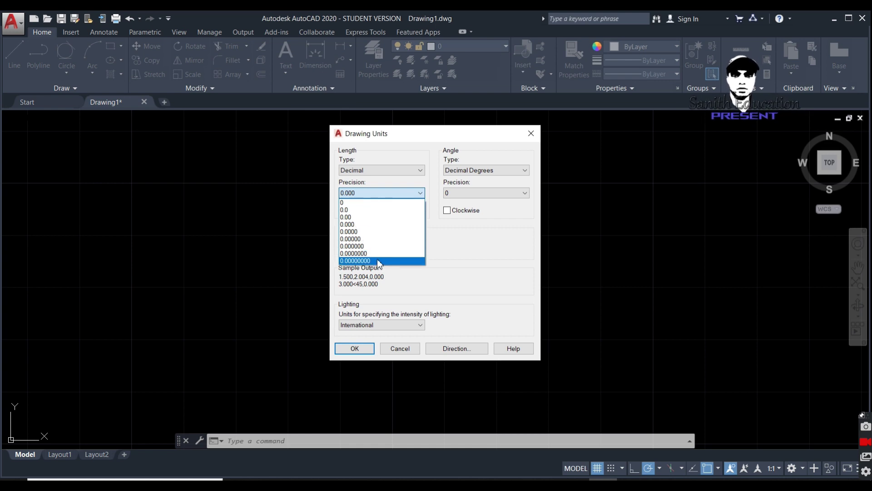
click(345, 203)
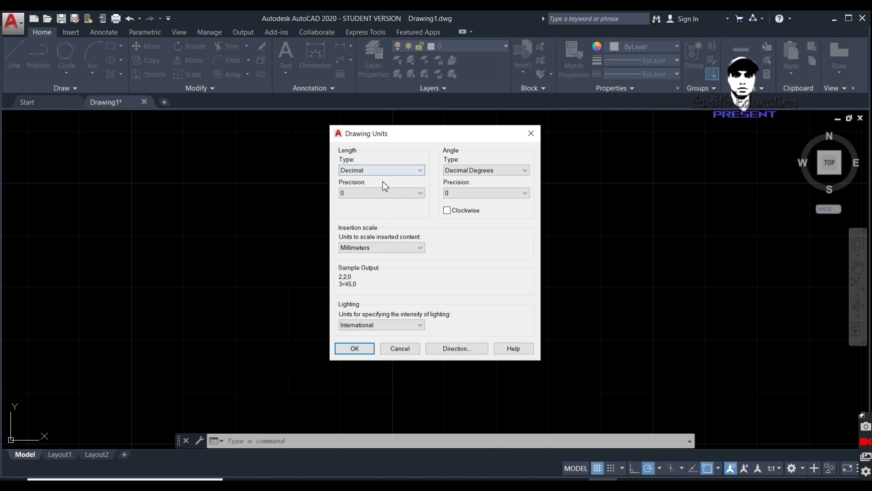
Switch length type to Engineering, keeping Millimeters insertion scale and 0'-0" precision.
click(386, 167)
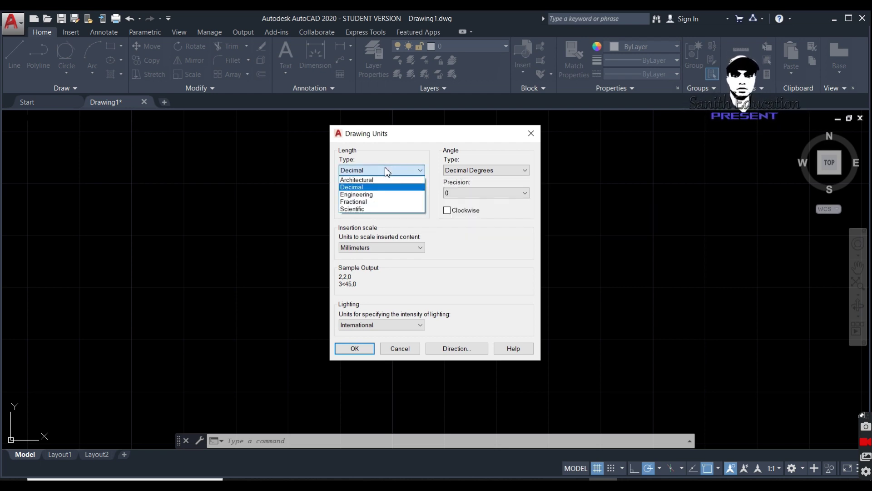
click(384, 195)
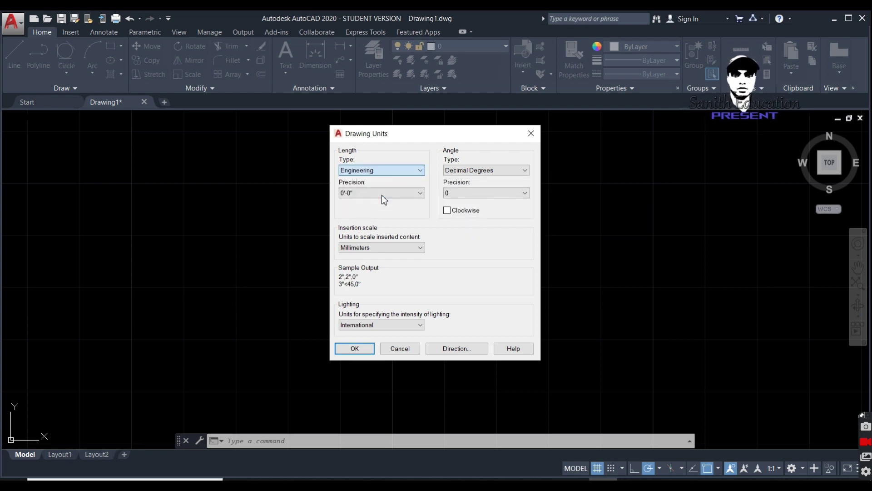
click(379, 247)
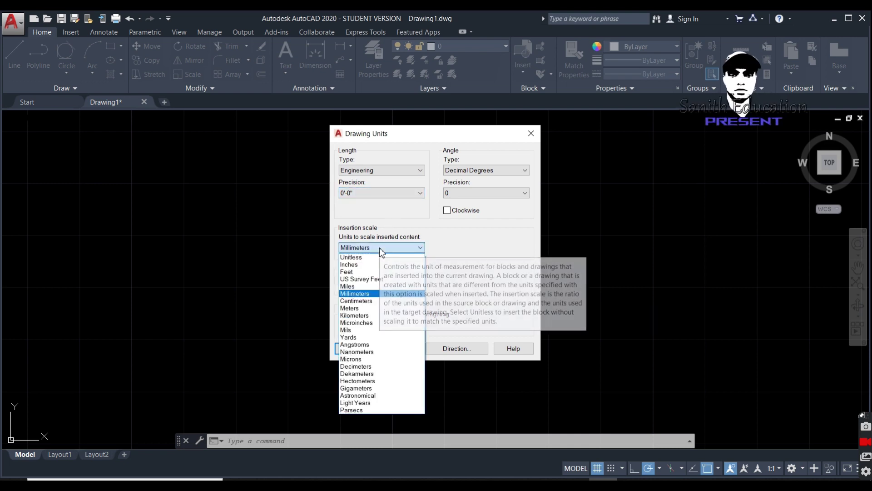
click(408, 248)
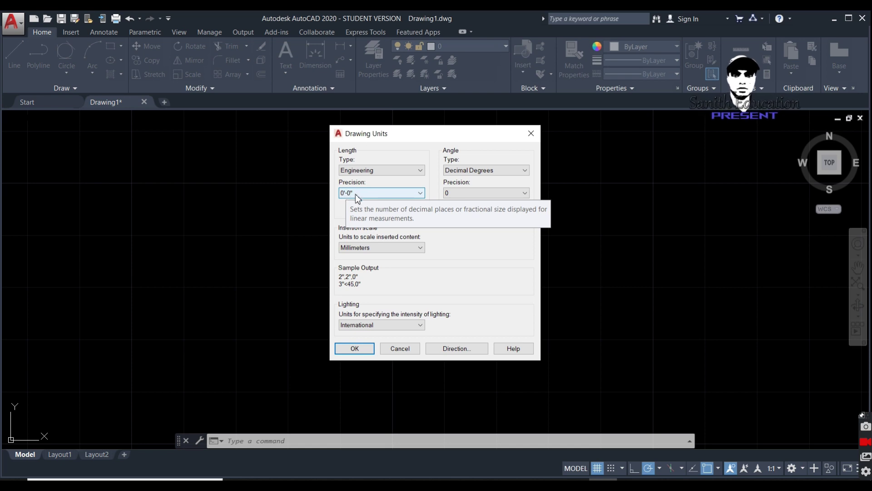
click(377, 195)
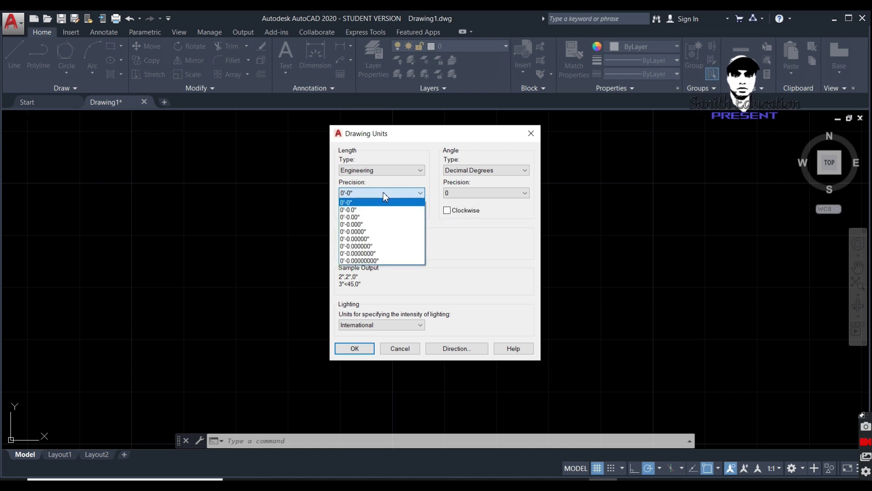
click(385, 196)
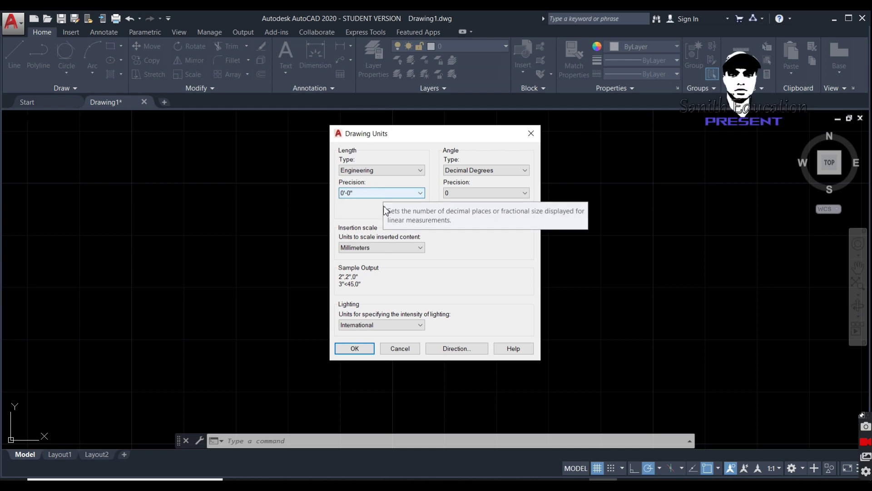
Return the length type to Decimal and check its precision options.
click(377, 171)
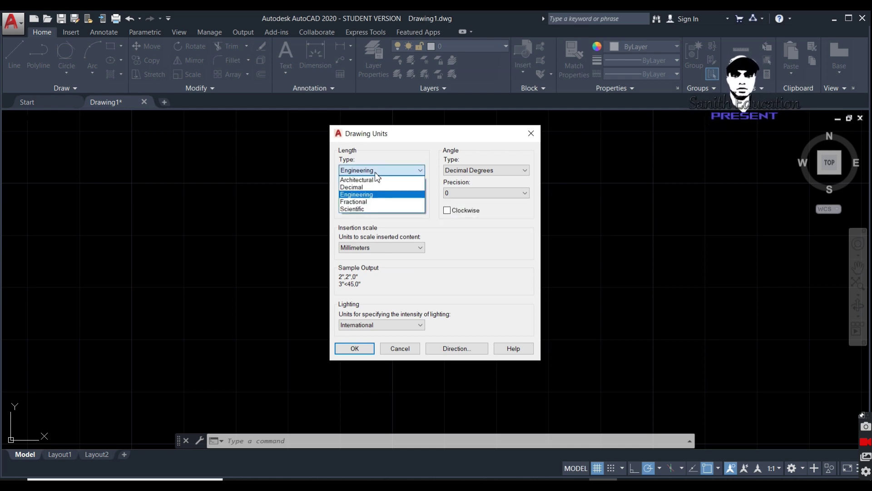
click(371, 186)
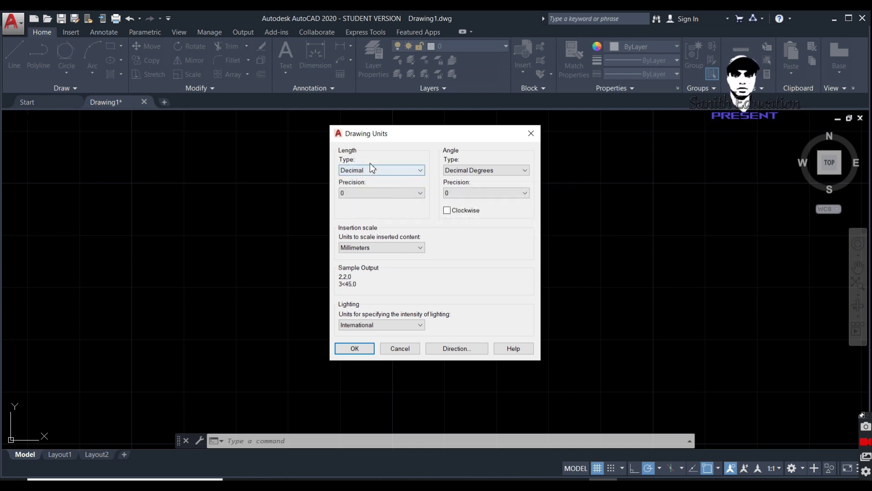
click(407, 192)
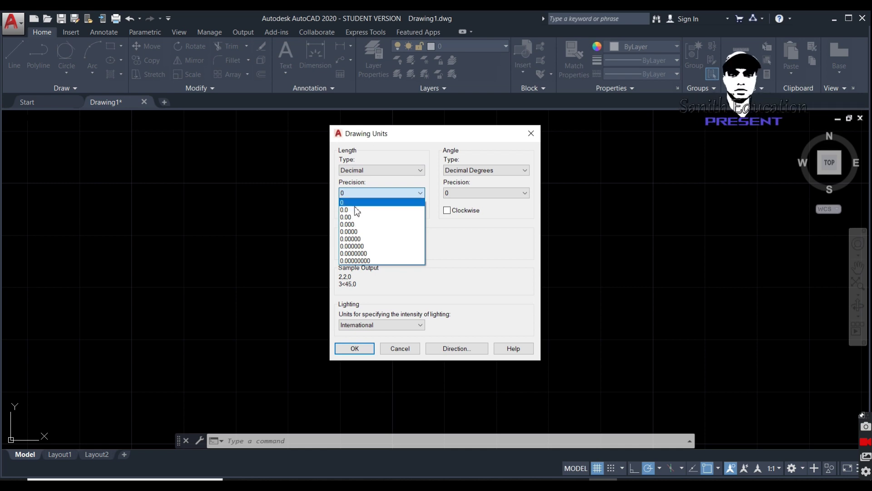
Leave length precision at 0 and confirm the Decimal units in Drawing Units.
click(372, 189)
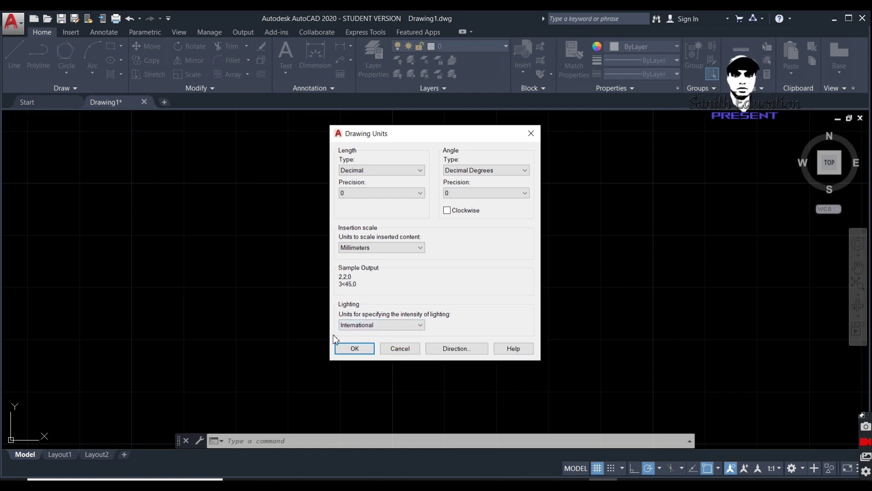
click(354, 348)
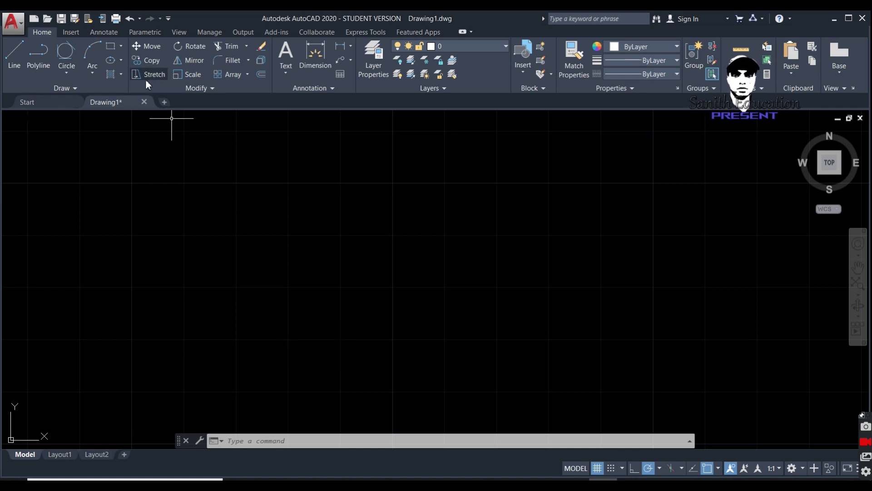
Start the Line command from the Home tab's Draw panel.
click(8, 58)
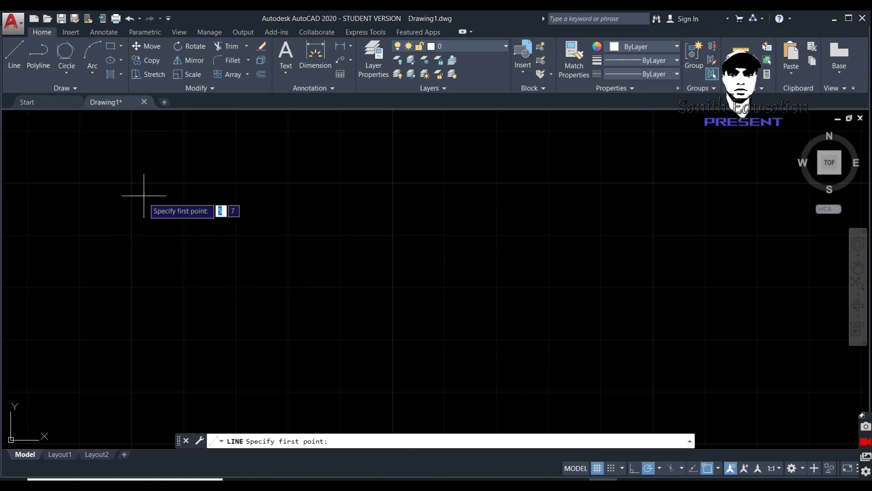
Draw a trial vertical line downward and switch polar tracking off.
click(128, 181)
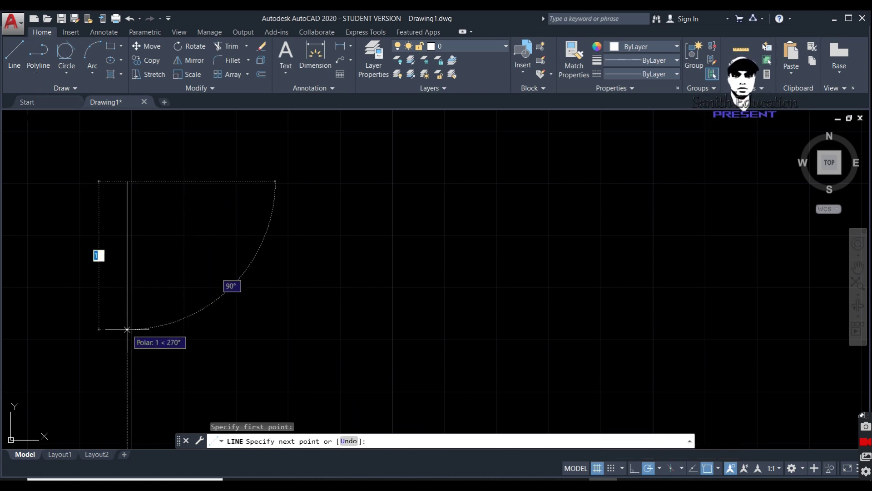
click(128, 329)
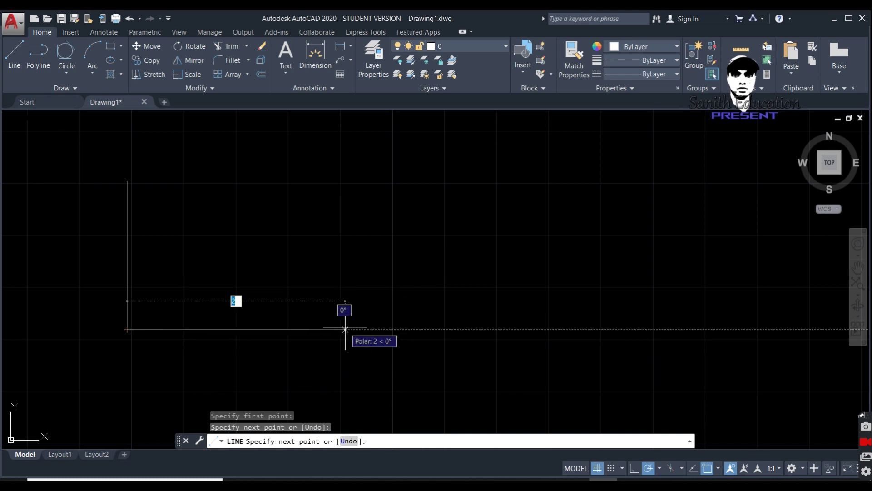
click(648, 468)
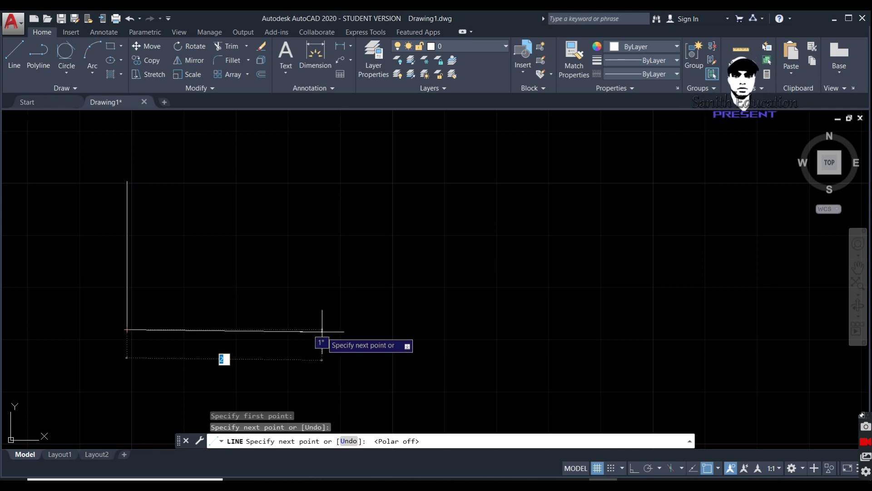
End the line command and delete the trial vertical line with a crossing selection.
key(Return)
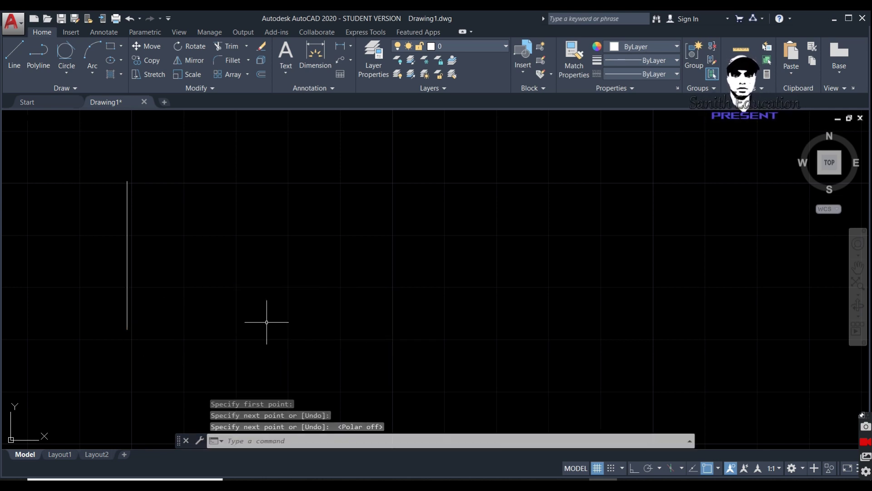
click(126, 270)
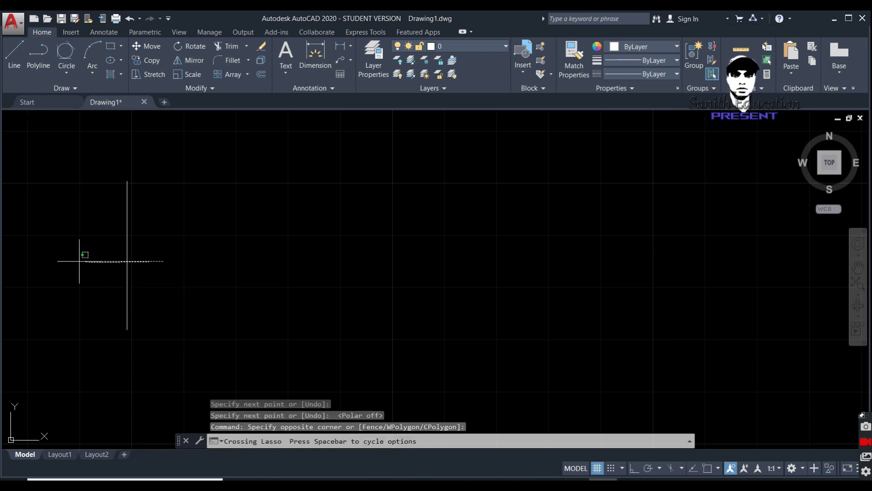
drag(91, 260, 46, 258)
key(Delete)
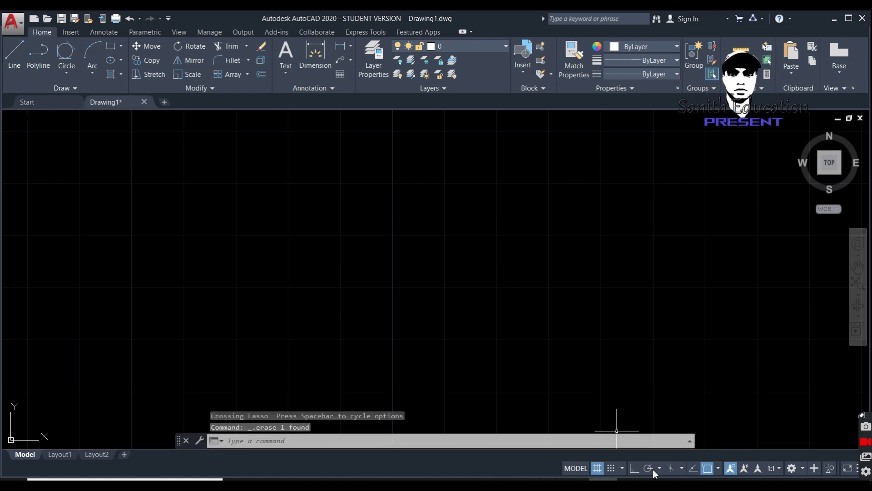
Turn Ortho on and draw another trial vertical line downward.
click(634, 470)
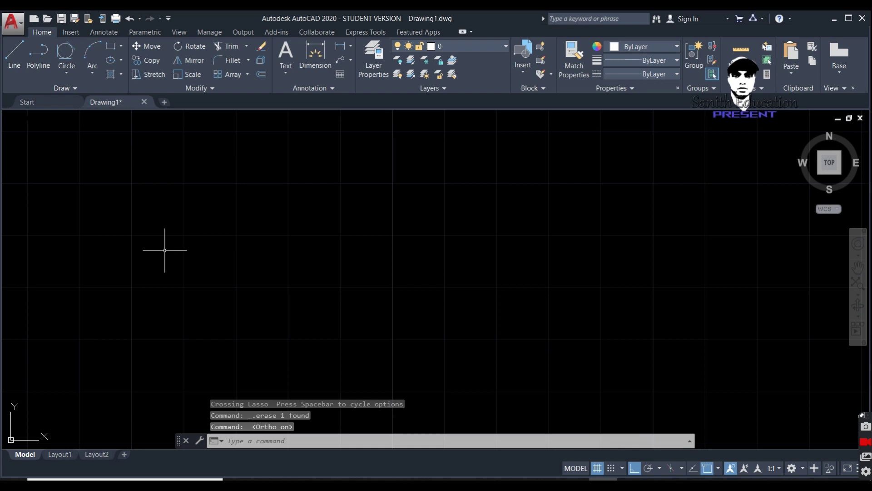
click(10, 54)
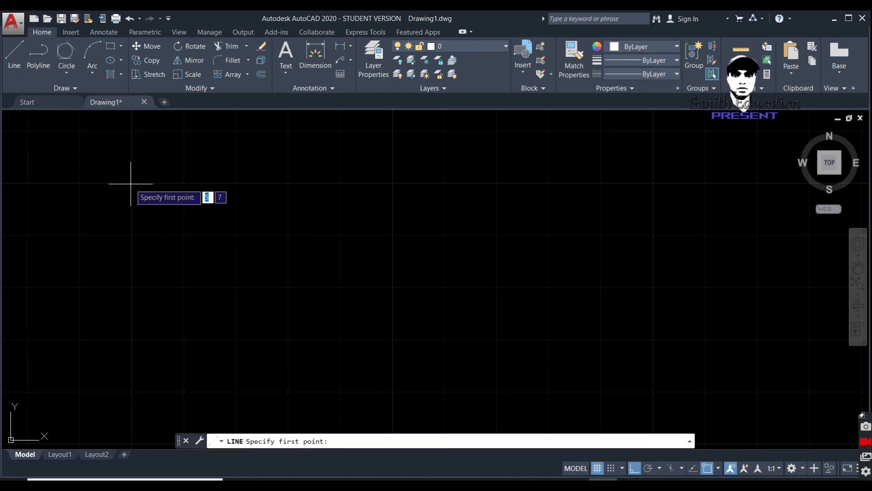
click(131, 184)
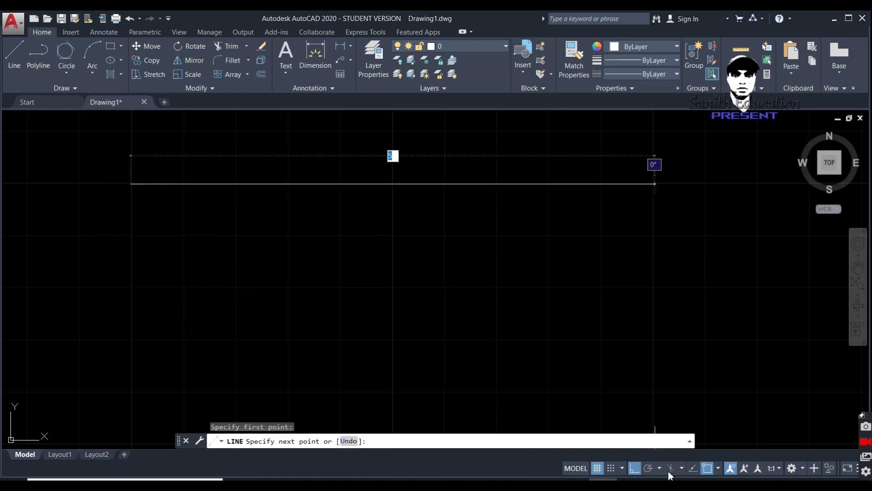
click(649, 468)
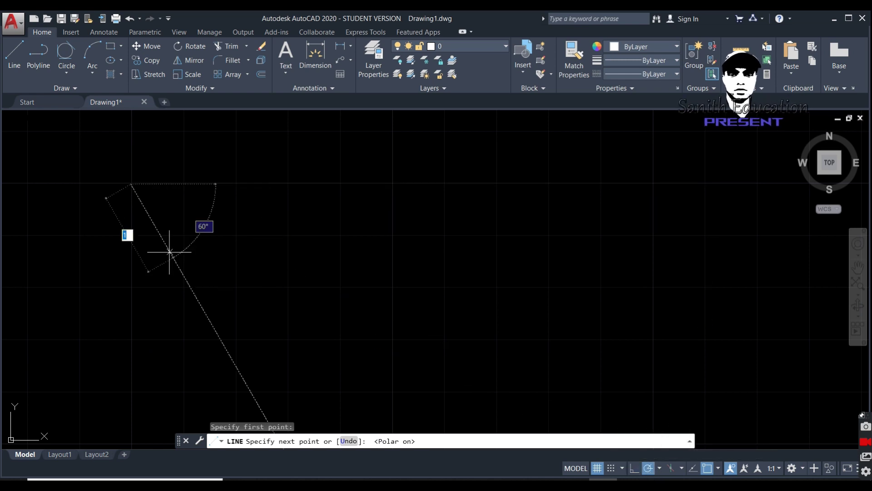
click(131, 341)
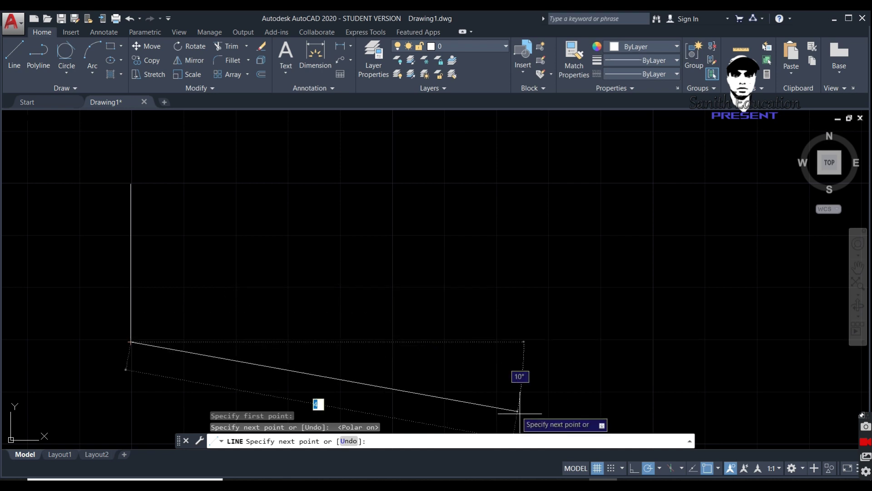
Restore Ortho, erase the trial vertical line, and start a new line.
click(634, 467)
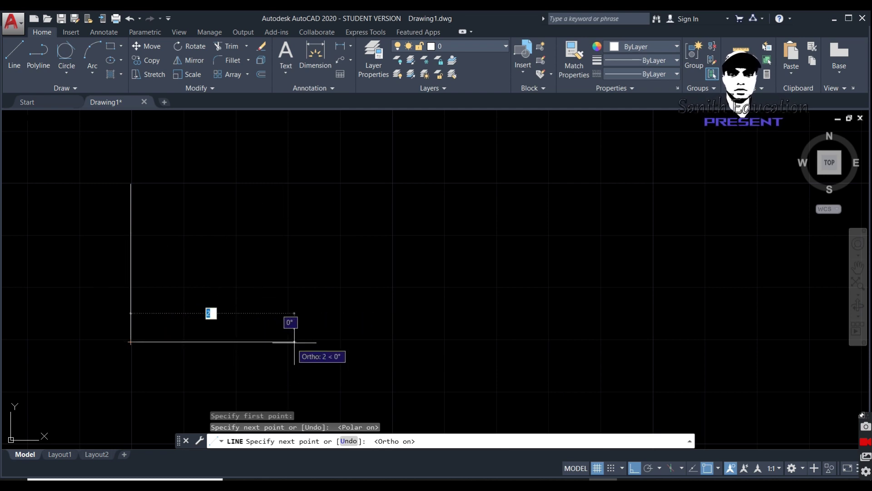
key(Return)
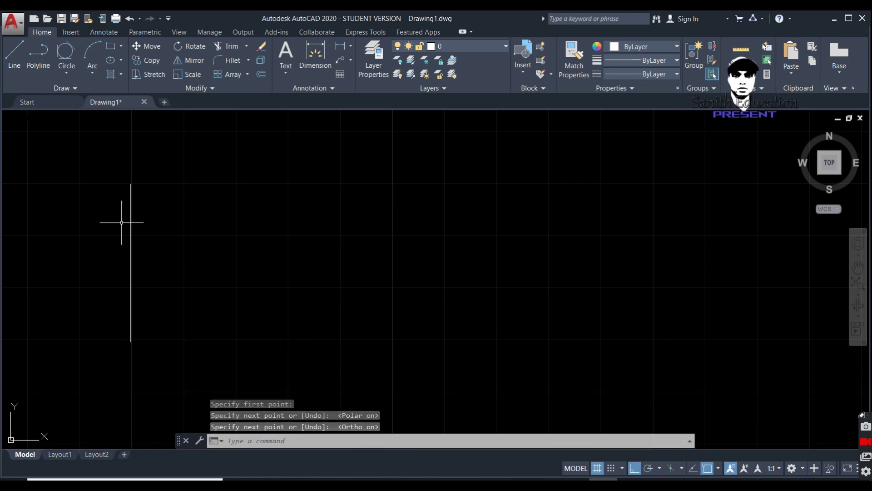
click(131, 220)
key(Delete)
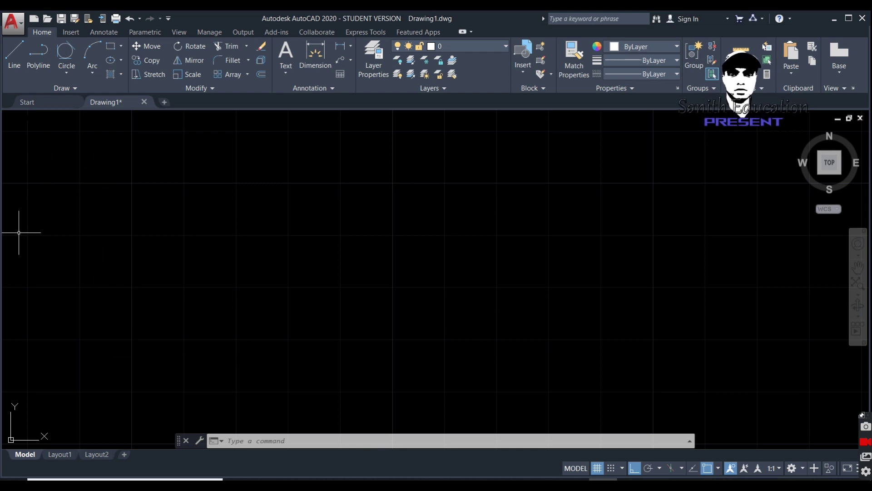
click(14, 58)
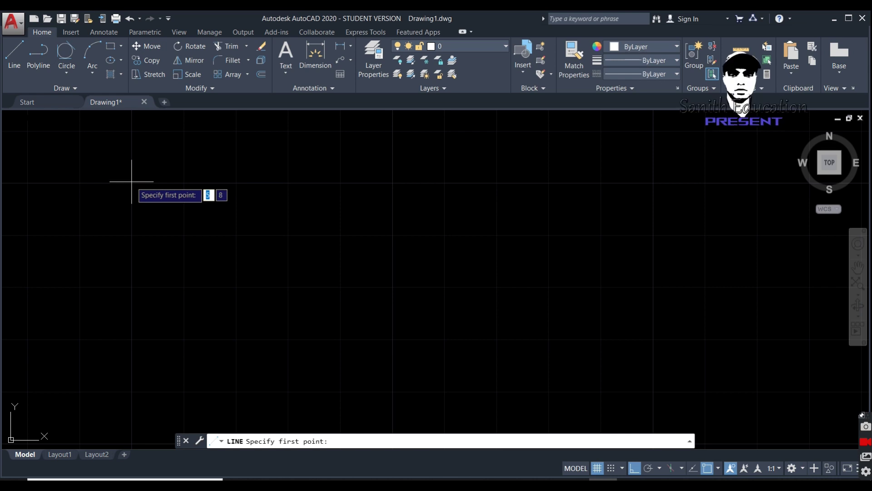
Draw a 9-unit line down from a picked point, then 9 units to the right.
click(131, 181)
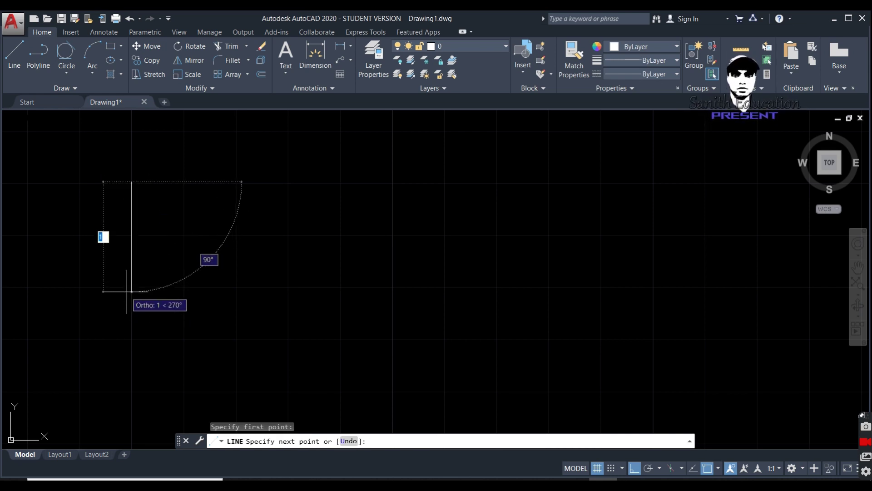
text(9)
key(Return)
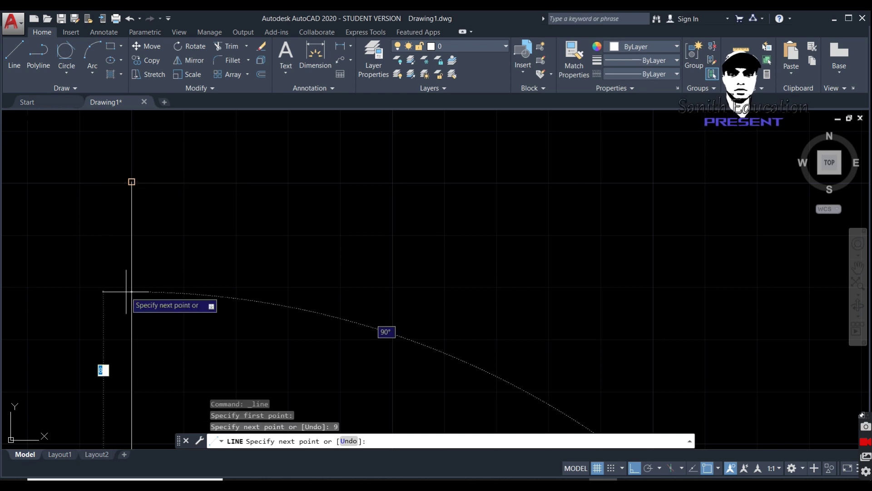
scroll(126, 291, down, 1)
scroll(118, 289, down, 2)
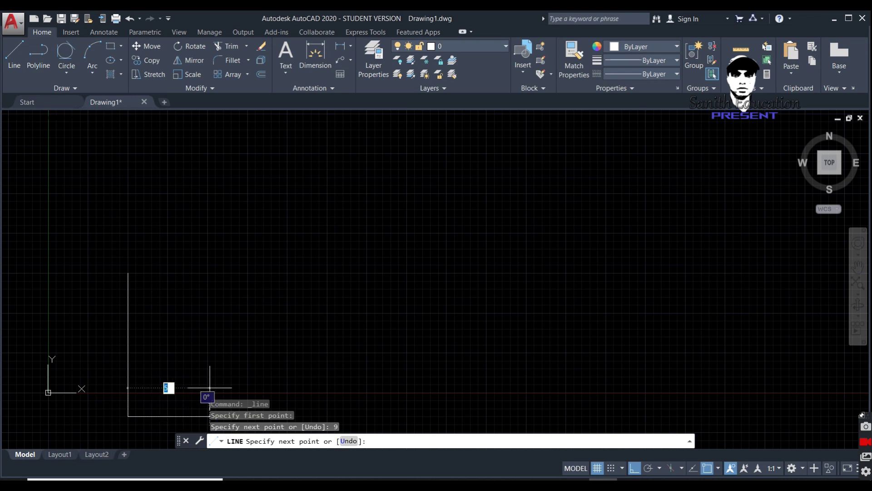
mouse_move(213, 364)
middle_down()
mouse_move(225, 319)
mouse_move(230, 225)
middle_up()
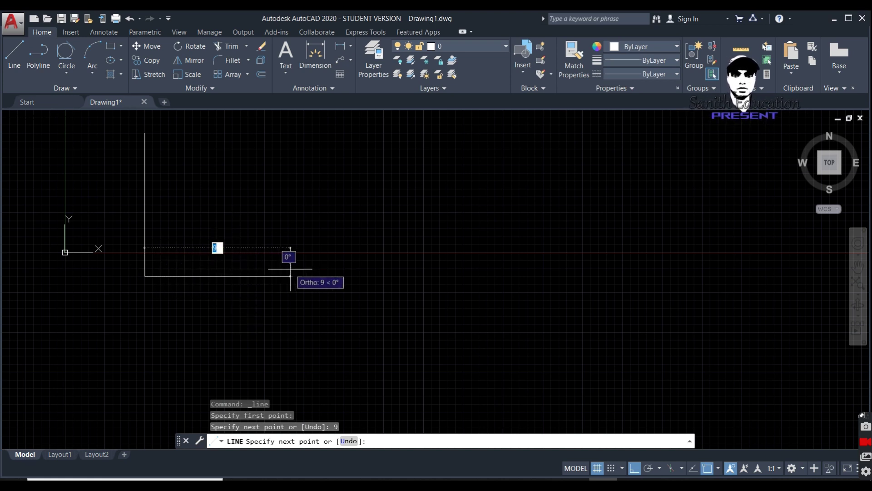
text(9)
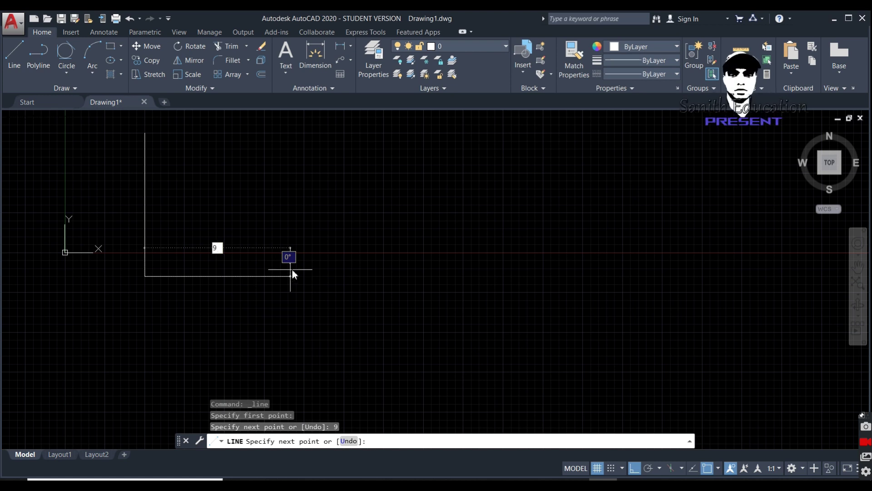
key(Return)
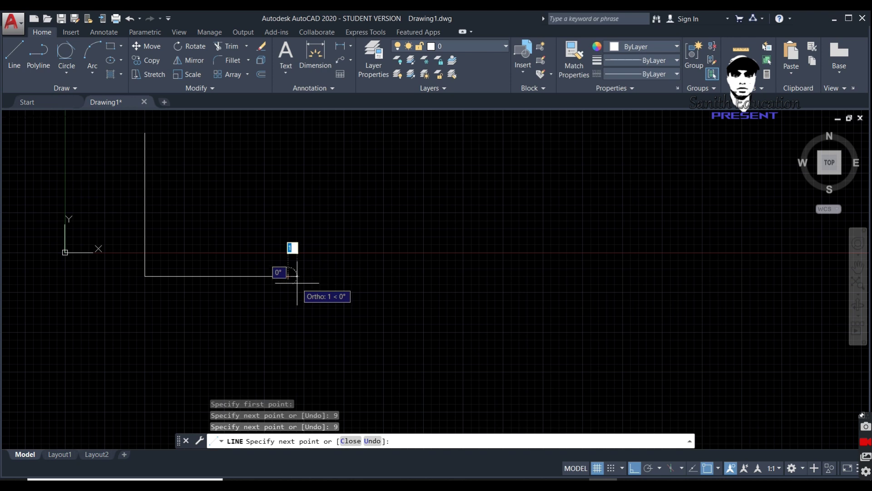
key(Return)
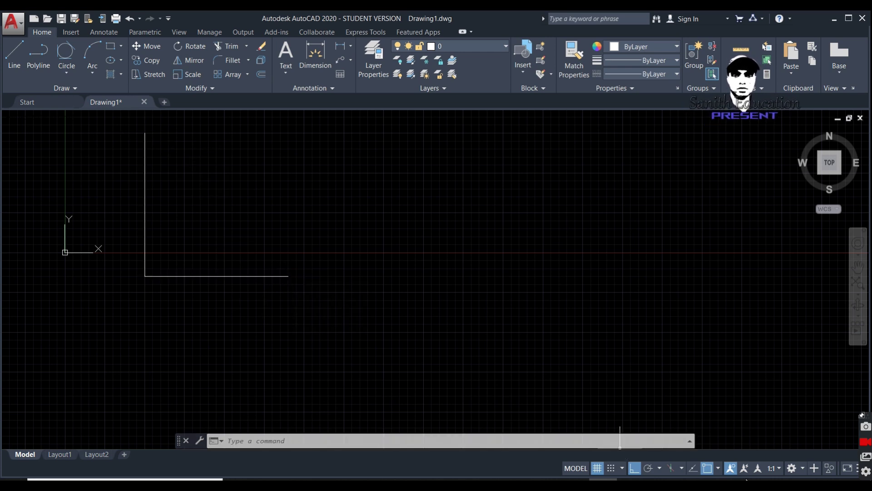
Turn polar tracking on, keeping the 30-degree increment.
click(649, 468)
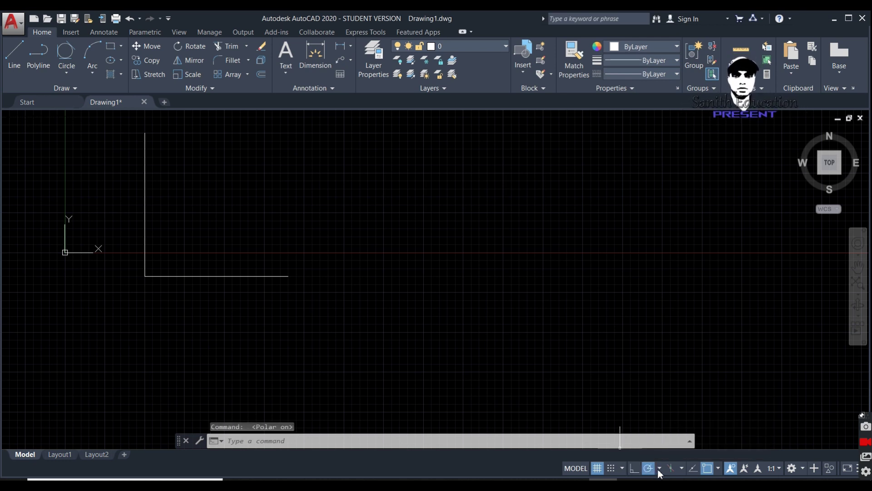
click(659, 468)
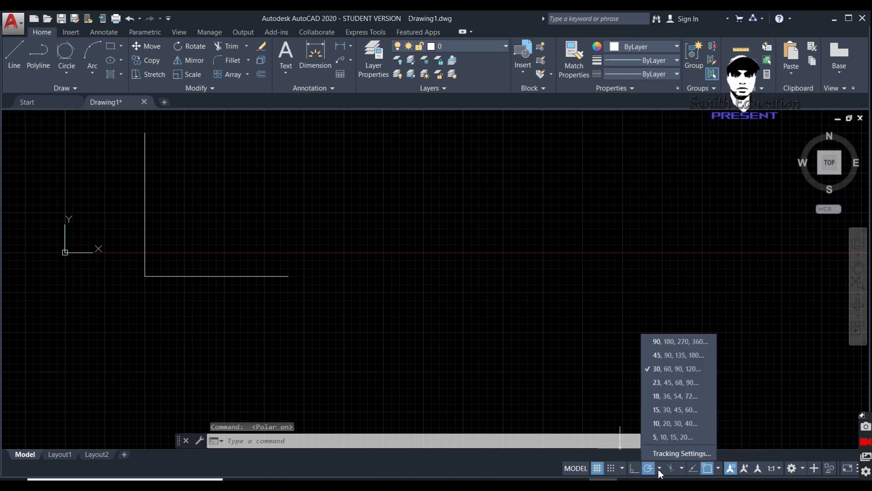
click(659, 470)
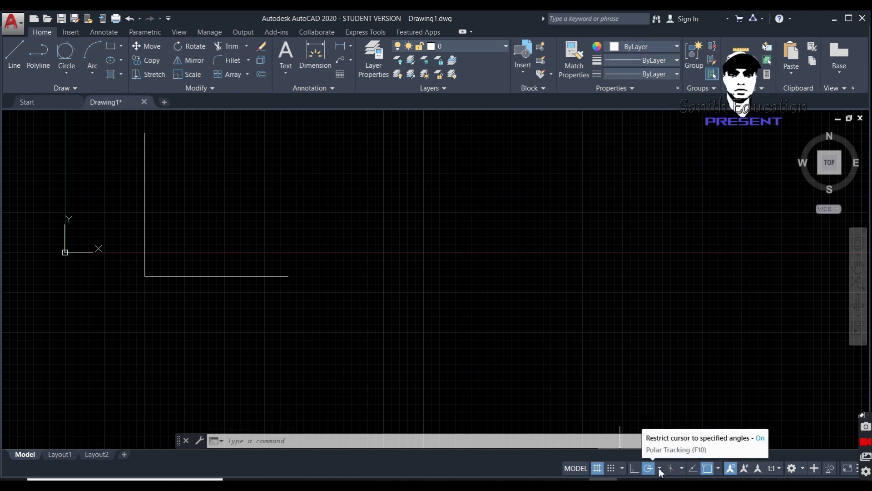
Start a line and toggle Endpoint object snap off and back on.
click(717, 469)
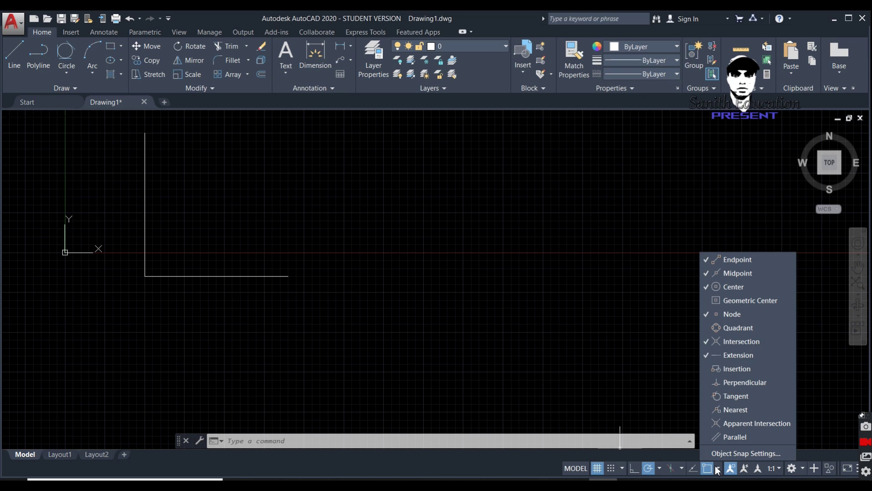
click(708, 259)
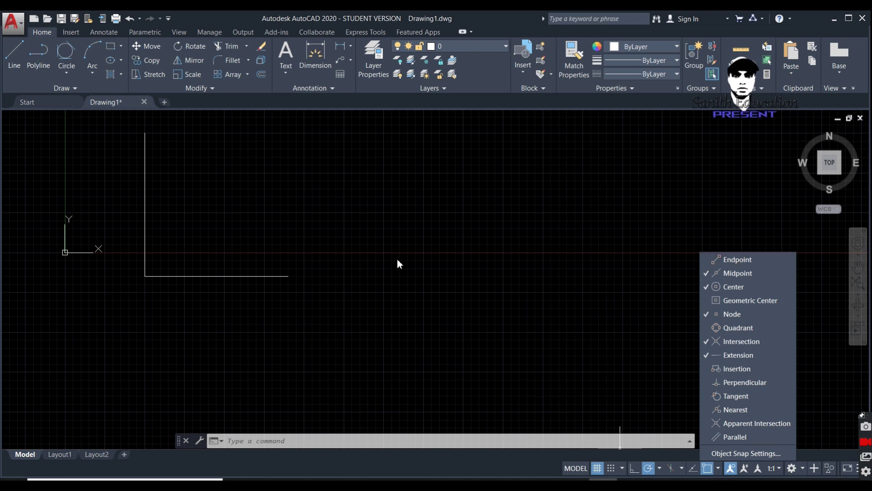
click(14, 54)
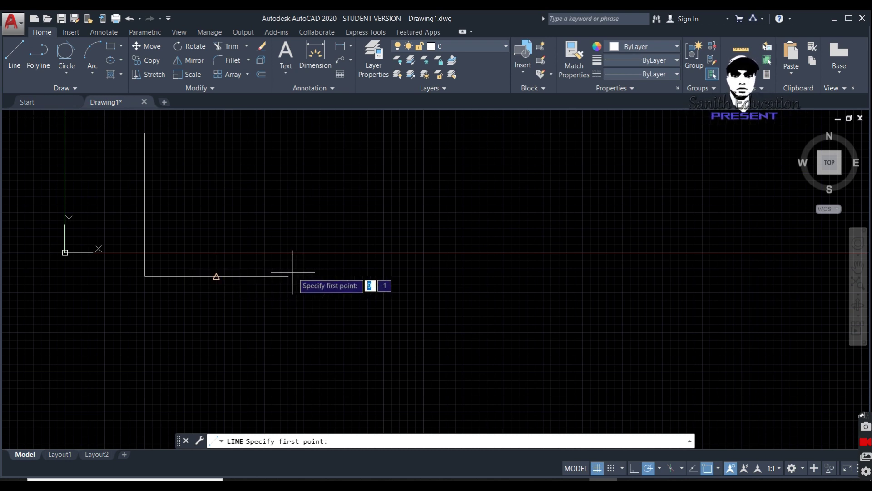
click(717, 468)
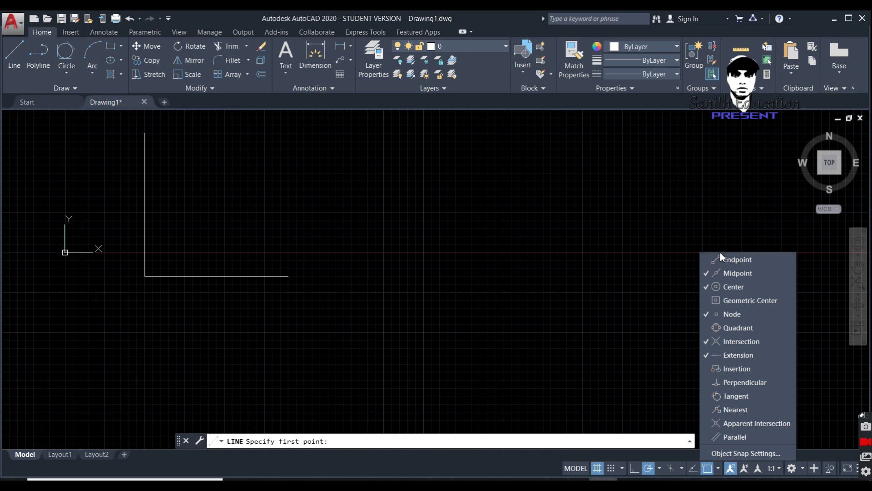
click(710, 259)
Draw a diagonal from the L's bottom-right endpoint to the vertical line's top endpoint.
click(288, 275)
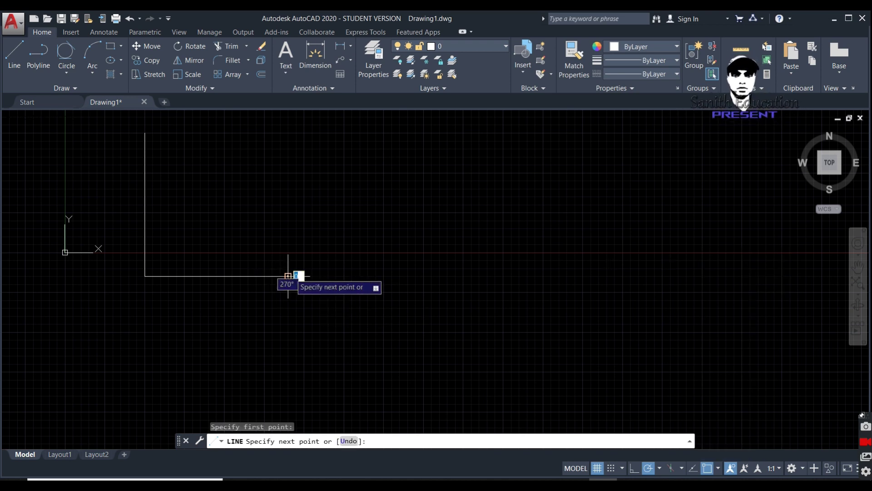
click(144, 132)
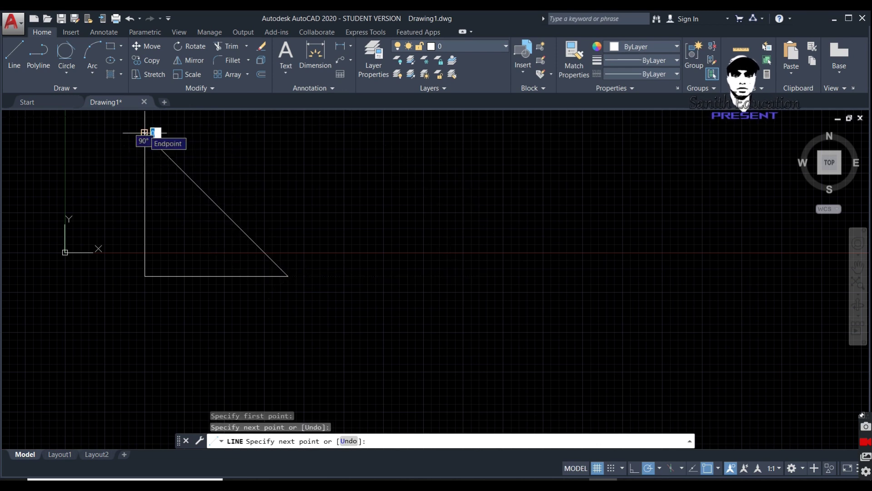
key(Return)
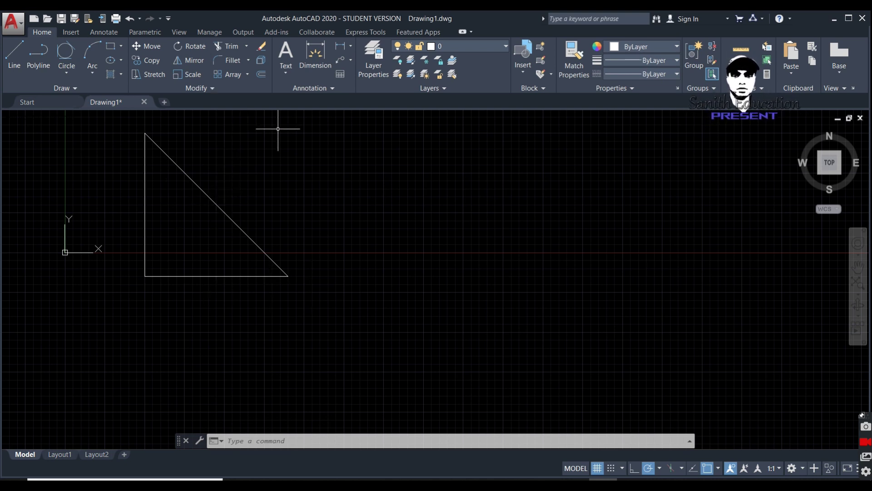
Place a 9.0000 linear dimension between the triangle's bottom corners, below the base.
click(350, 46)
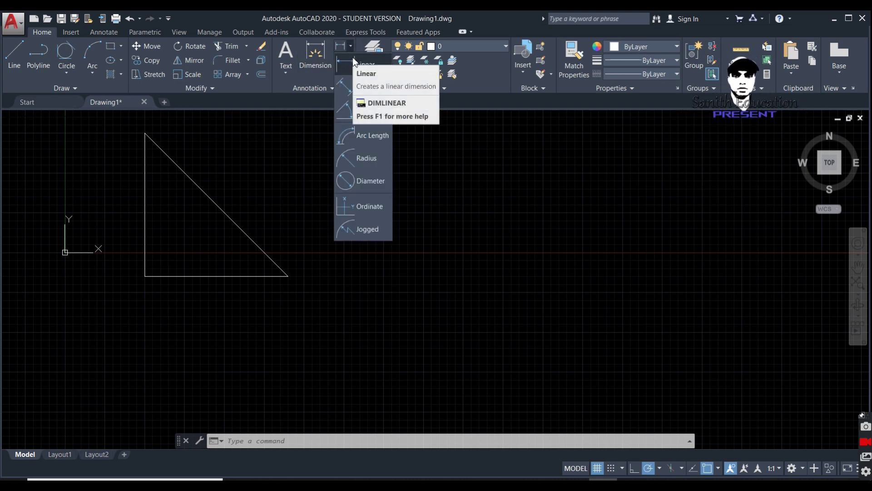
click(347, 64)
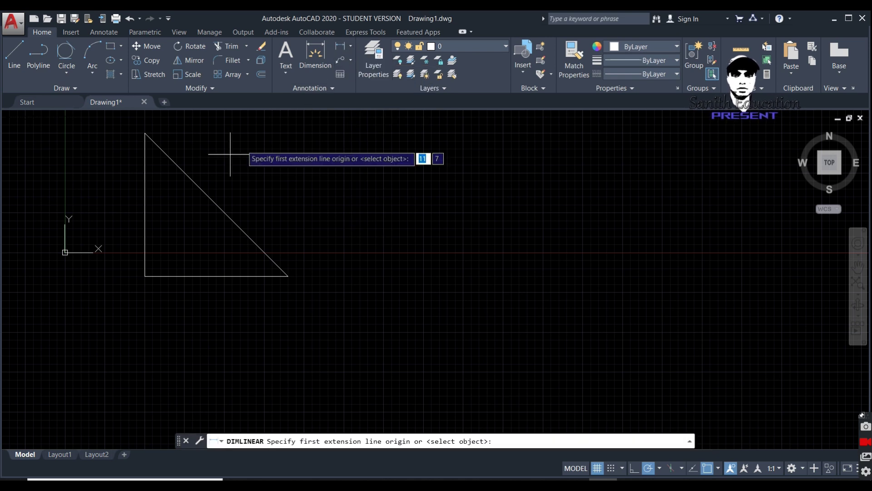
click(144, 275)
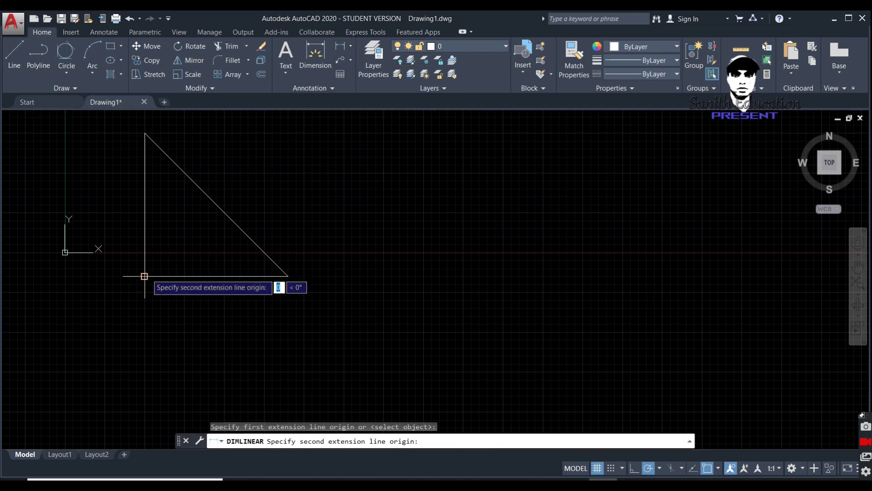
click(288, 275)
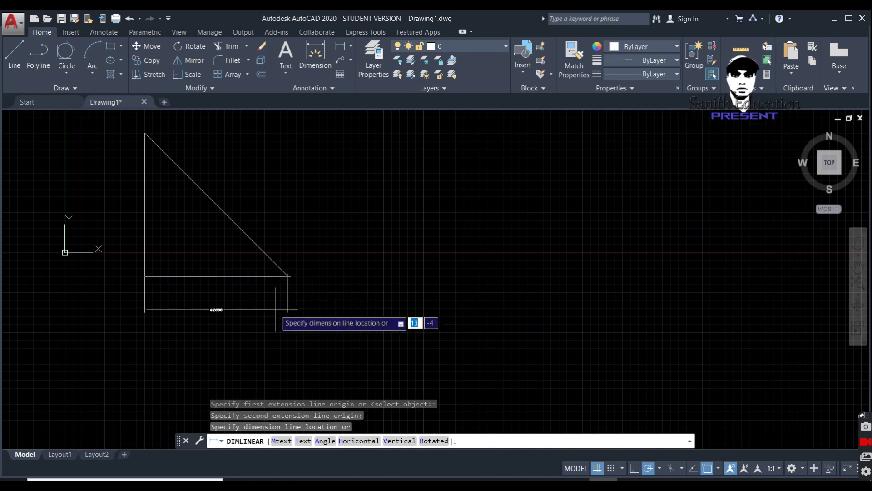
click(275, 310)
Zoom around the triangle and select the 9.0000 dimension.
scroll(265, 311, up, 2)
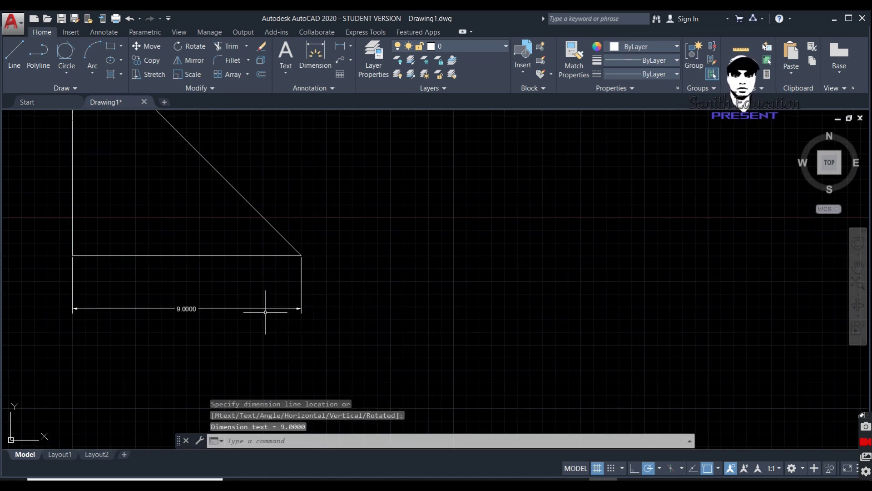
scroll(266, 311, up, 4)
scroll(108, 279, down, 2)
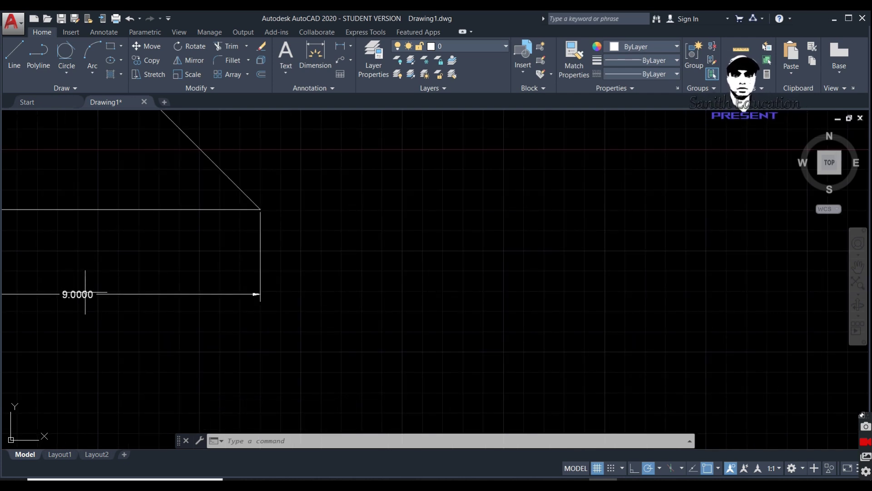
click(187, 294)
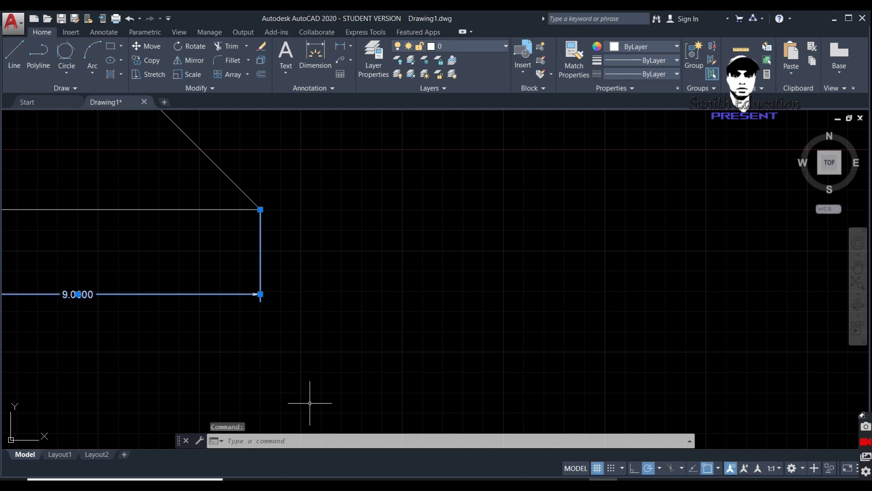
text(un)
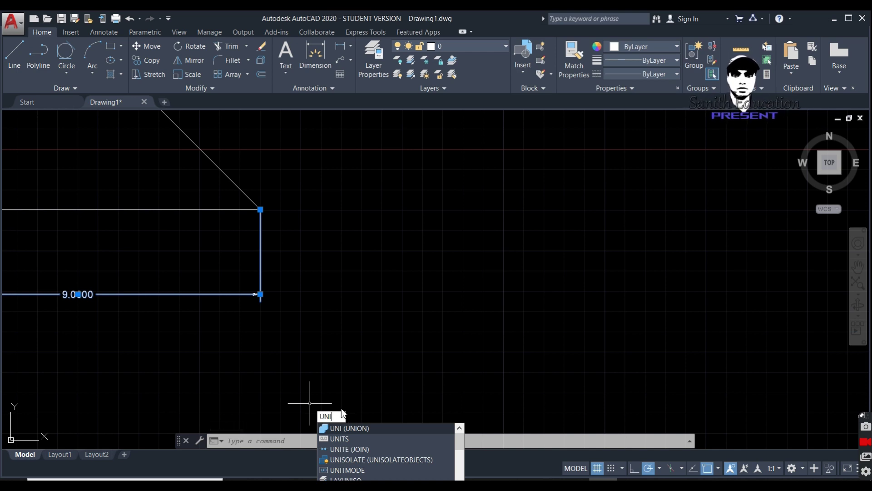
click(339, 440)
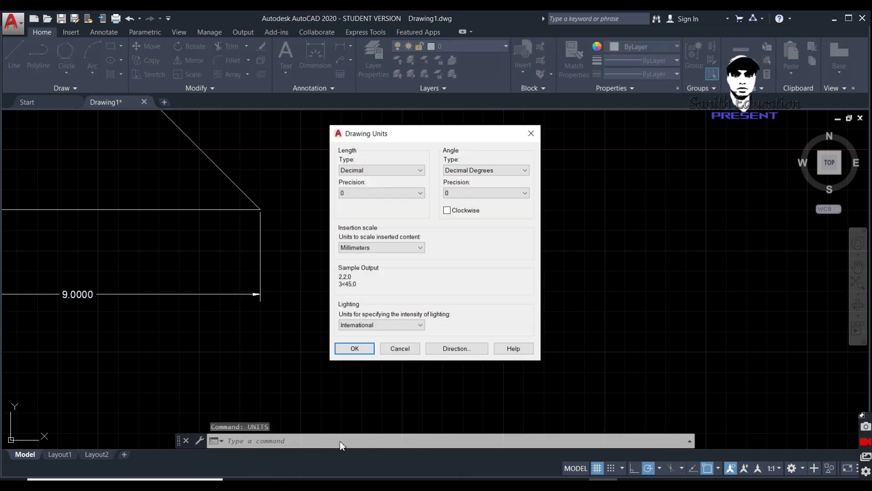
click(370, 196)
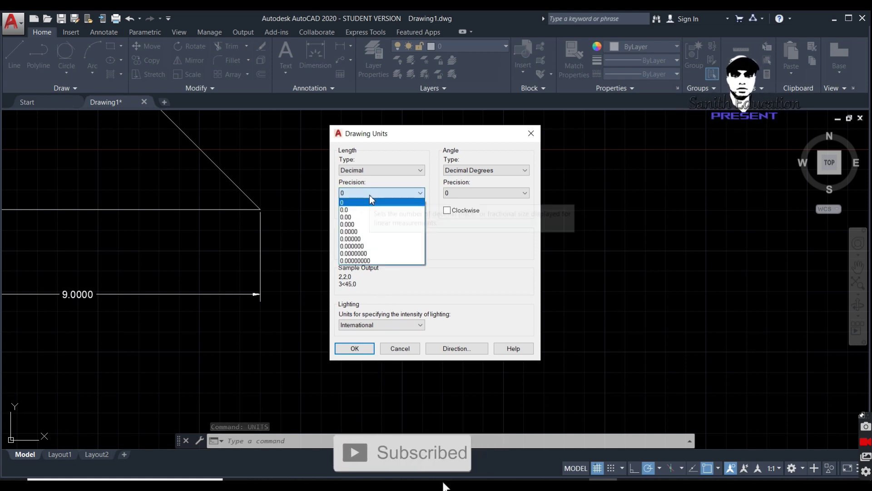
click(369, 195)
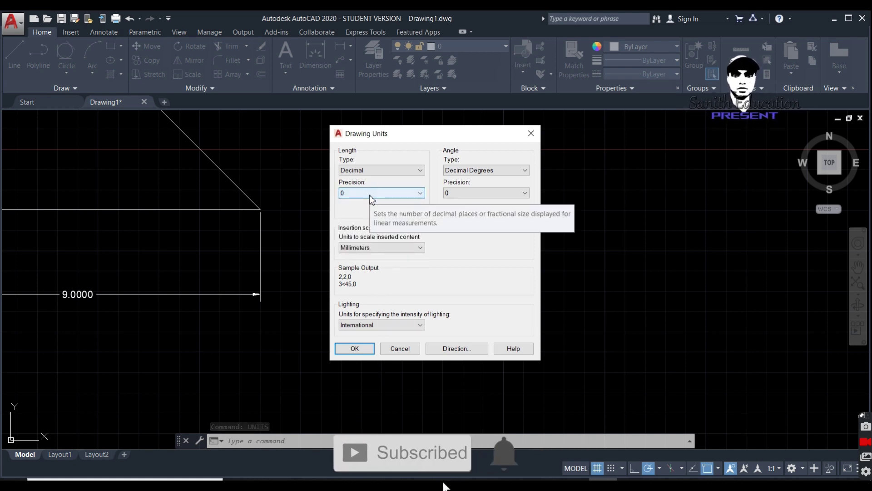
click(355, 349)
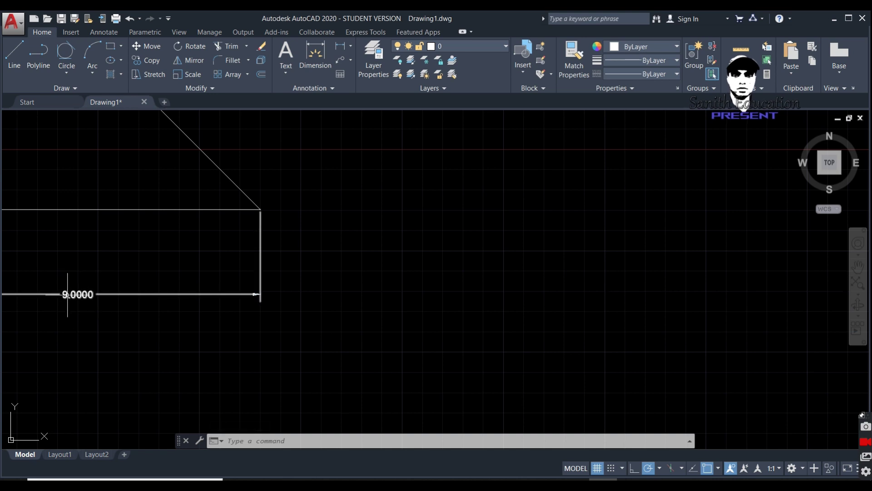
Delete the 9.0000 dimension and recentre the view on the triangle.
click(132, 294)
key(Delete)
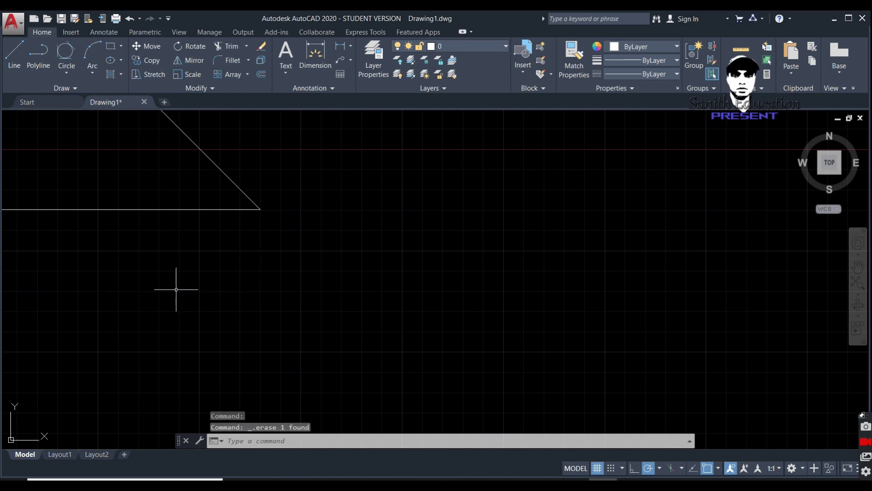
mouse_move(229, 284)
middle_down()
mouse_move(556, 402)
mouse_move(600, 433)
mouse_move(600, 444)
middle_up()
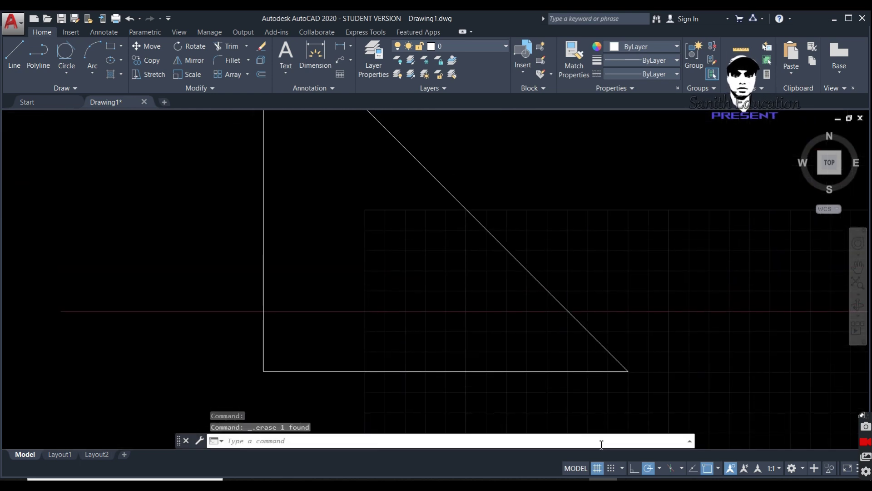
scroll(462, 343, up, 2)
scroll(463, 343, down, 2)
scroll(460, 338, down, 2)
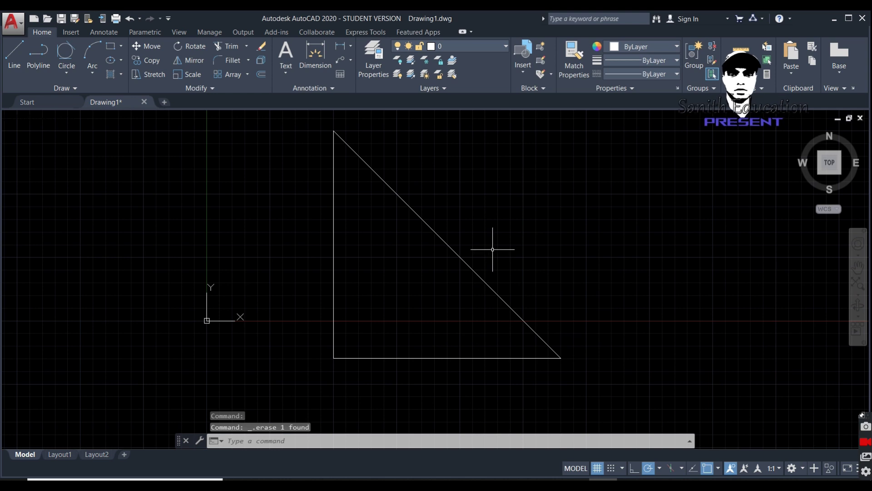
mouse_move(494, 247)
middle_down()
mouse_move(491, 276)
mouse_move(464, 287)
middle_up()
text(DIM)
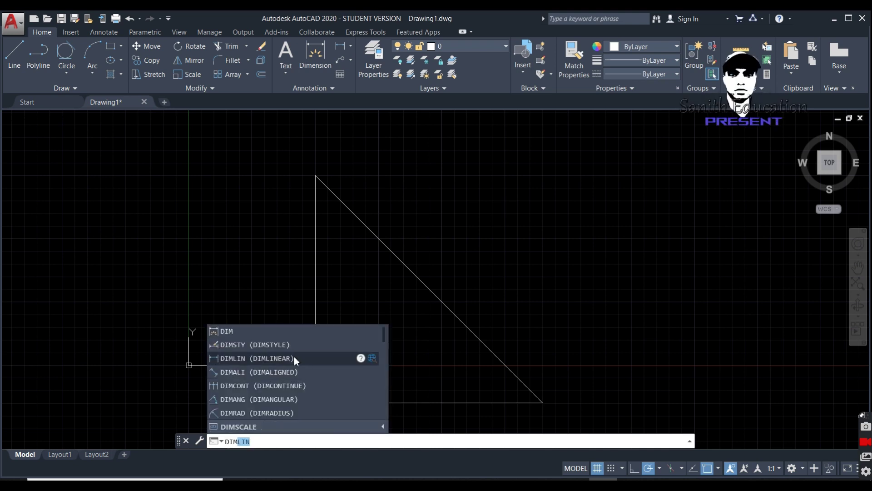
Open and close the Dimension Style Manager without creating a style; select the vertical line.
click(297, 344)
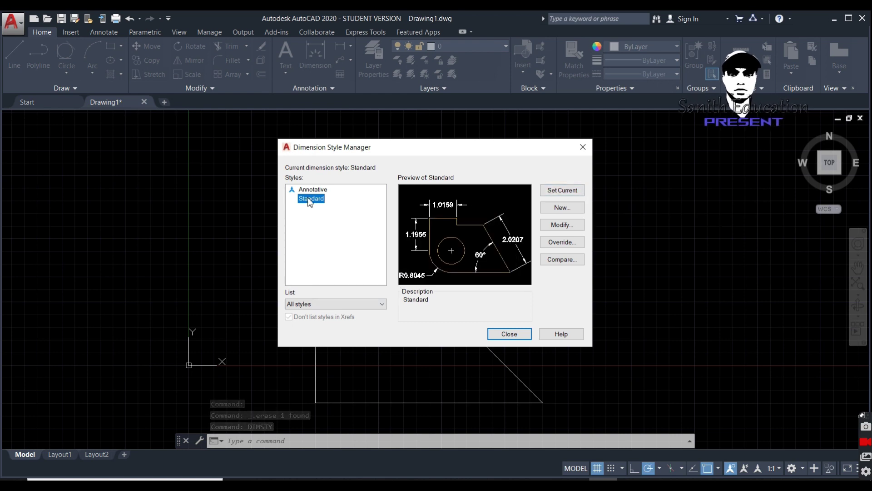
click(568, 193)
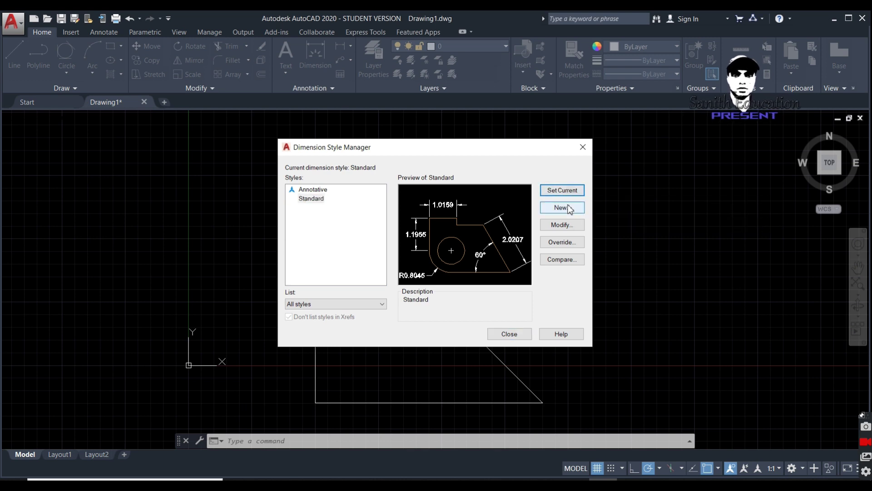
click(568, 209)
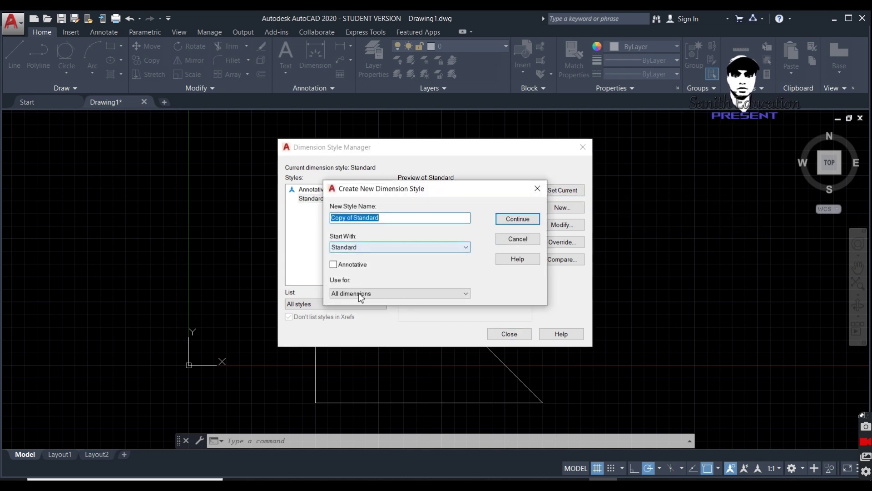
click(537, 188)
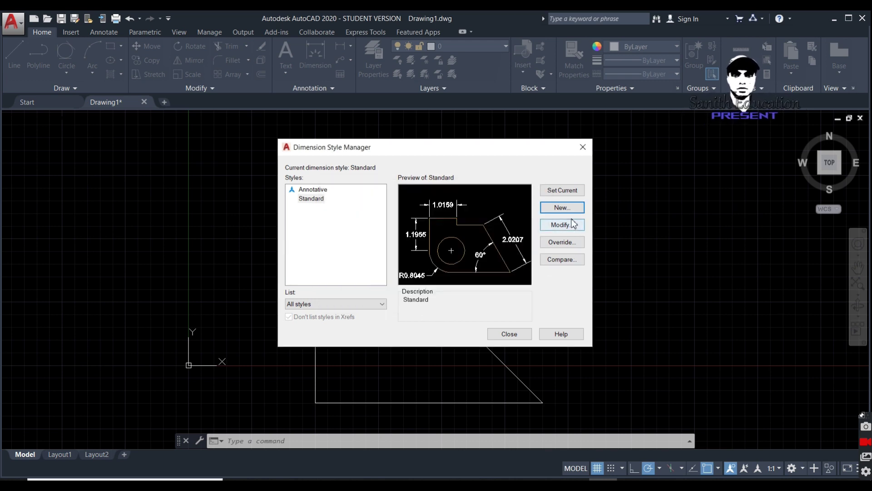
click(584, 147)
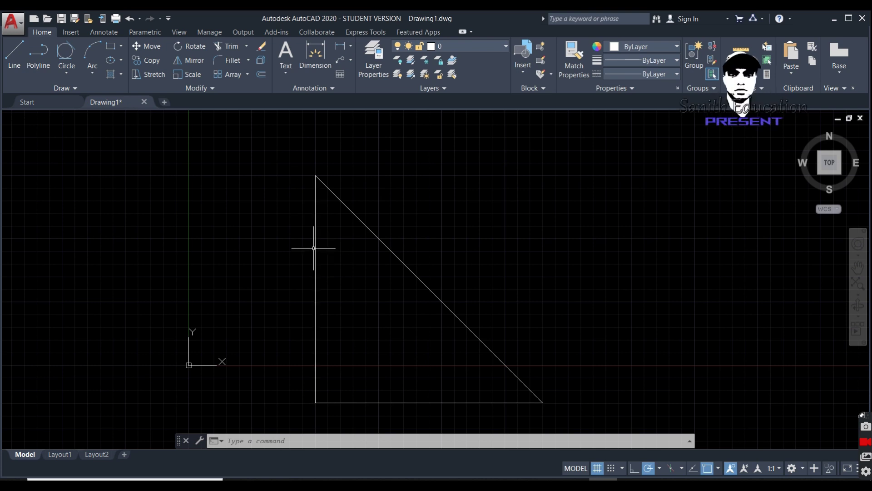
click(315, 249)
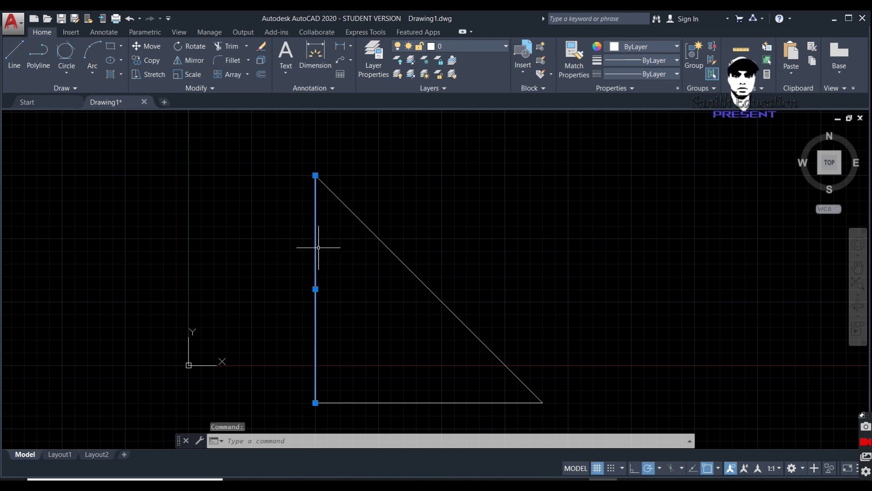
Cancel a stray selection window and erase the triangle's vertical line with E.
click(257, 162)
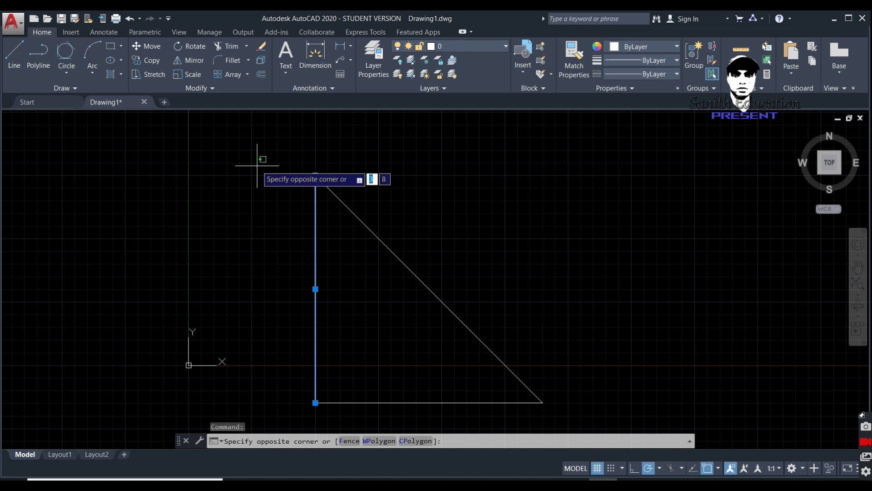
key(Escape)
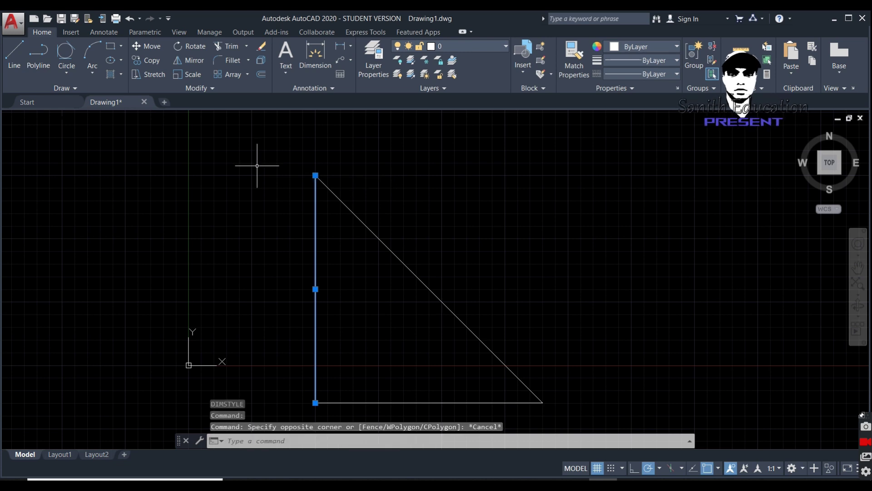
text(e)
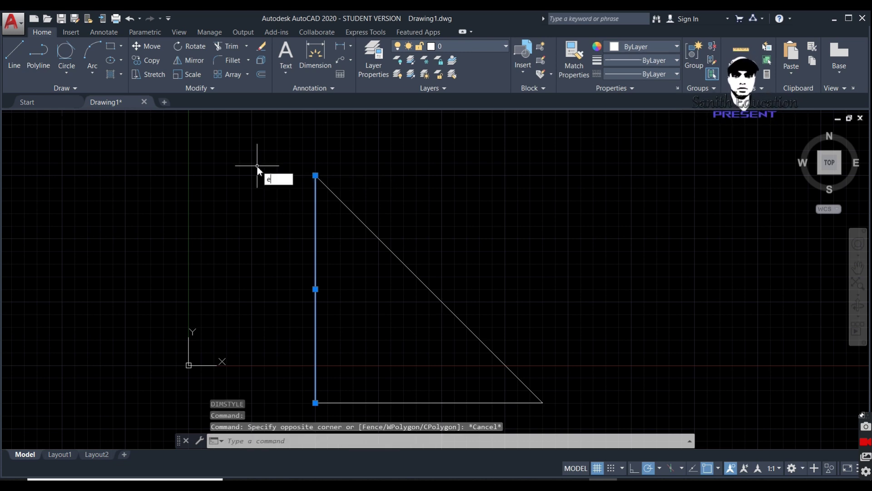
key(Return)
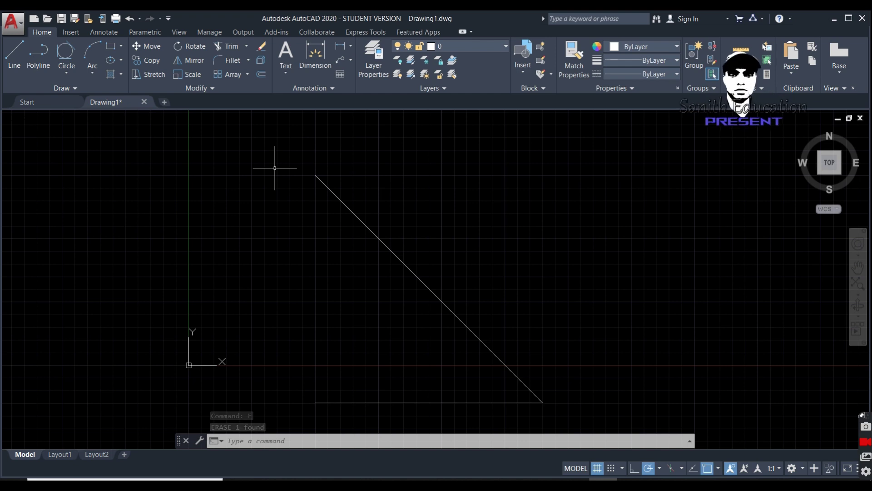
Erase the remaining diagonal and base lines using E with the ALL selection.
text(e)
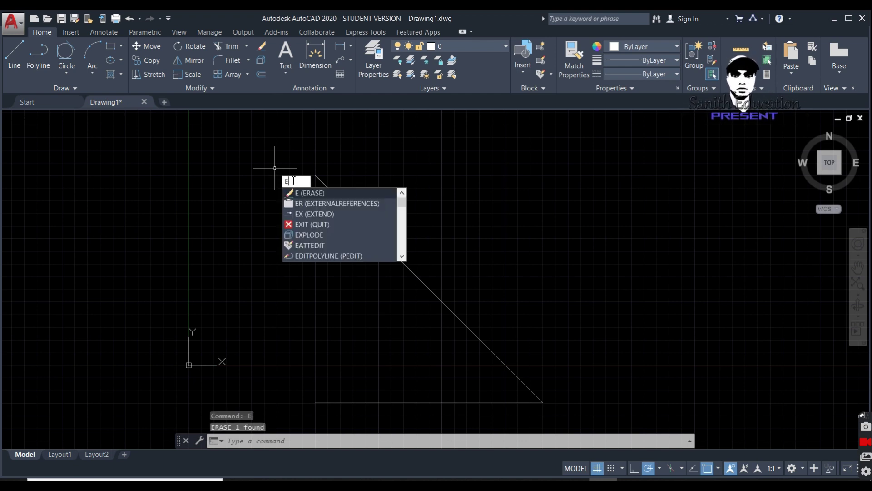
click(317, 194)
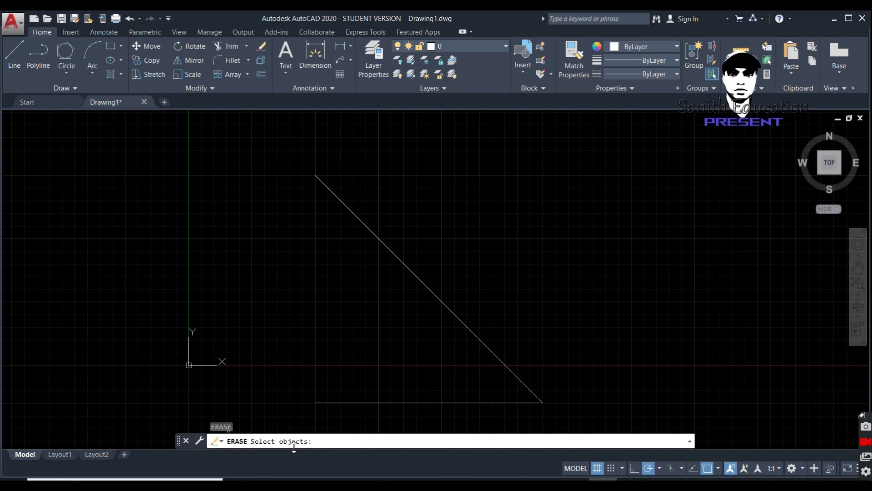
text(all)
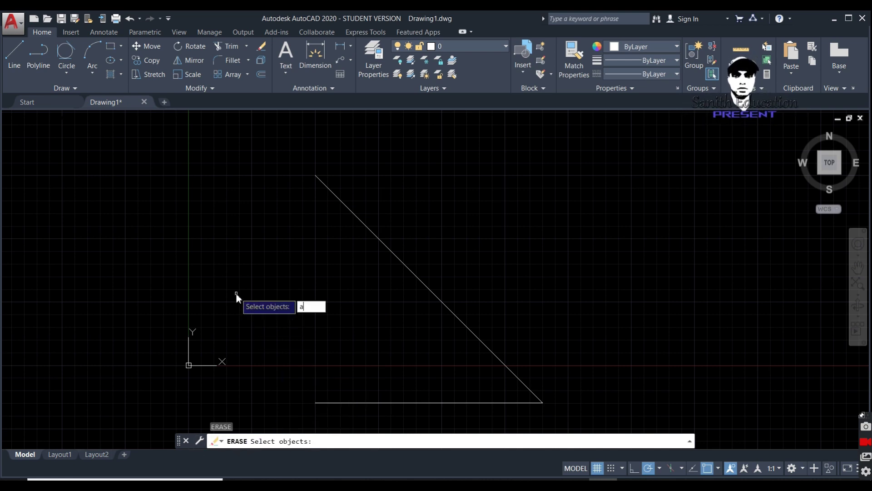
key(Return)
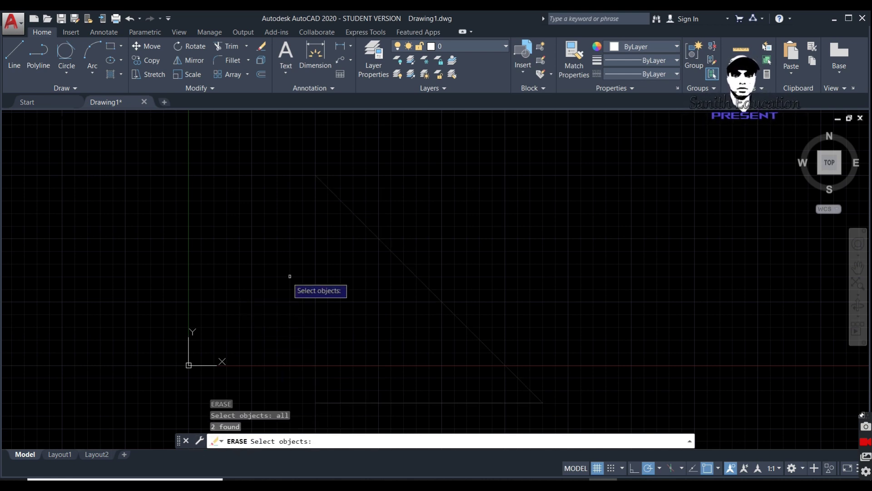
key(Return)
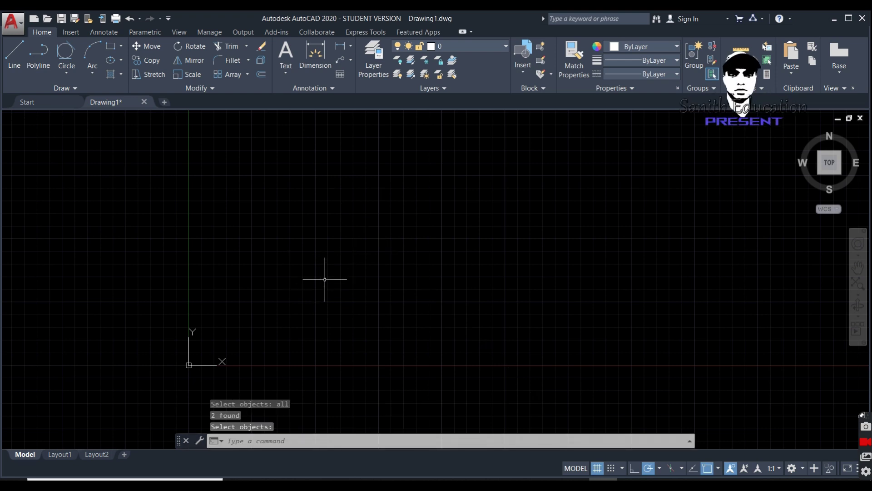
Wheel-zoom in and out to reframe the empty drawing.
scroll(293, 264, up, 2)
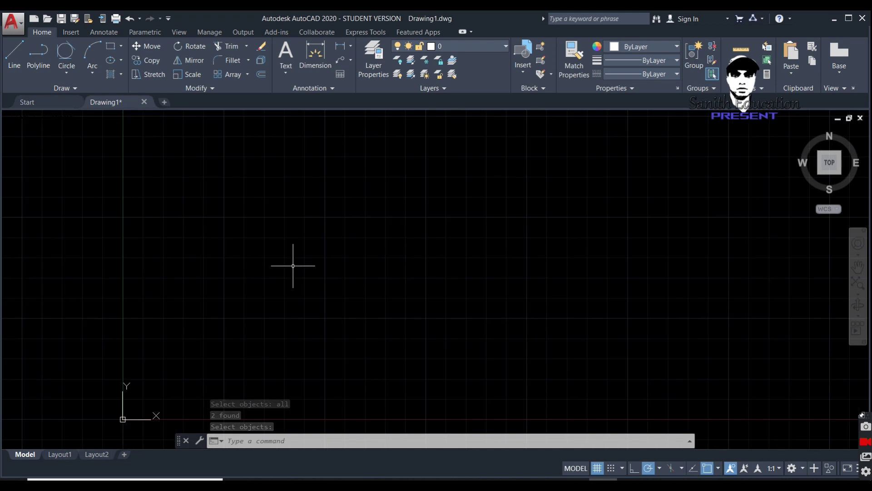
scroll(292, 265, up, 2)
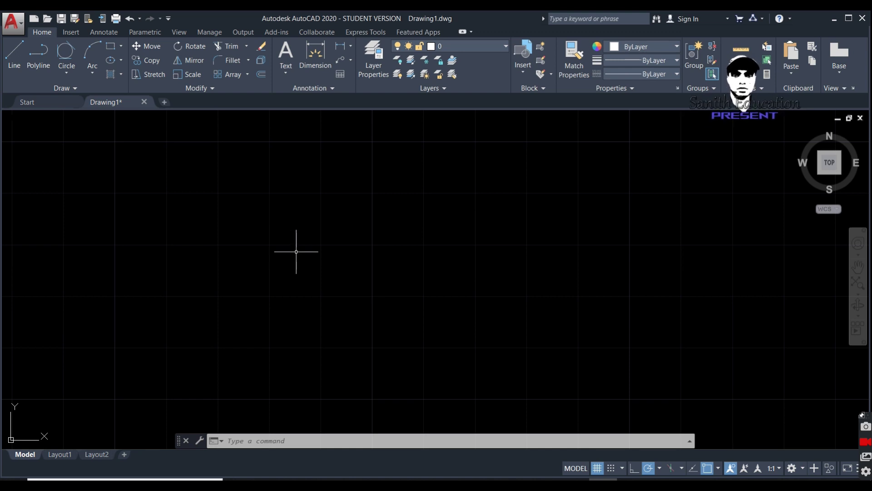
scroll(295, 254, down, 2)
scroll(296, 253, down, 2)
scroll(296, 252, up, 2)
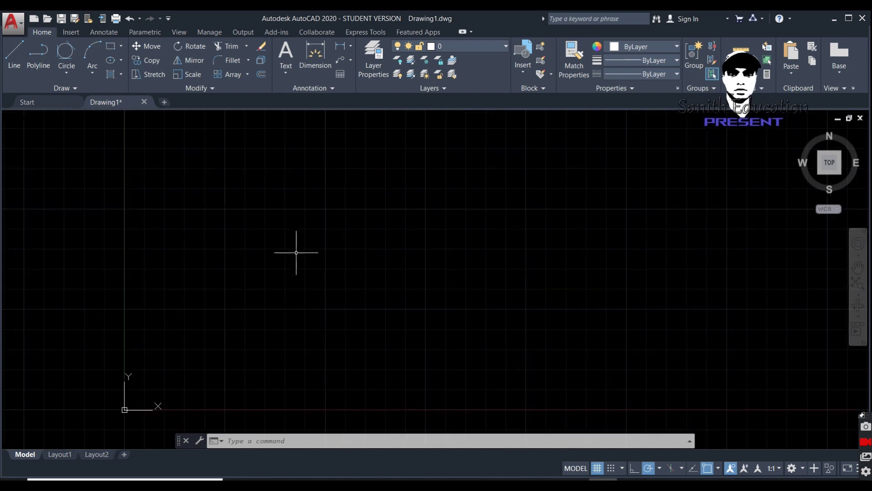
scroll(296, 253, down, 4)
scroll(445, 202, down, 4)
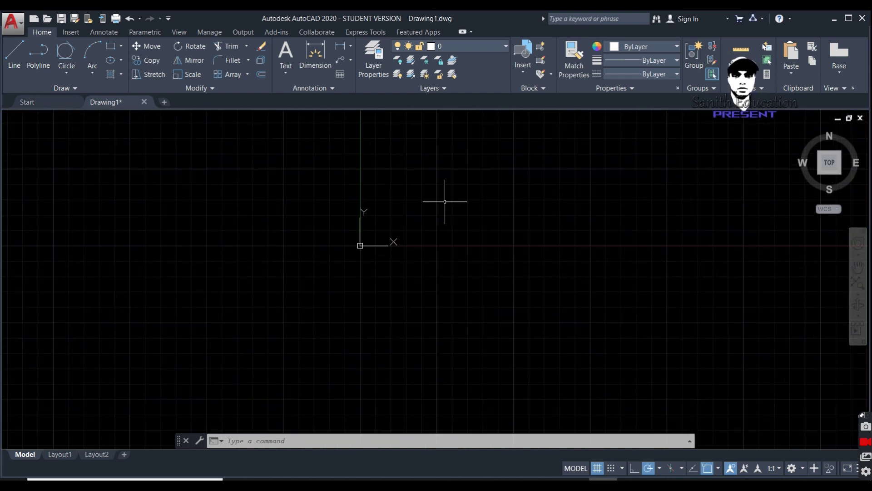
Pan until the UCS origin sits at the lower-left, dismissing the stray selection window.
click(460, 184)
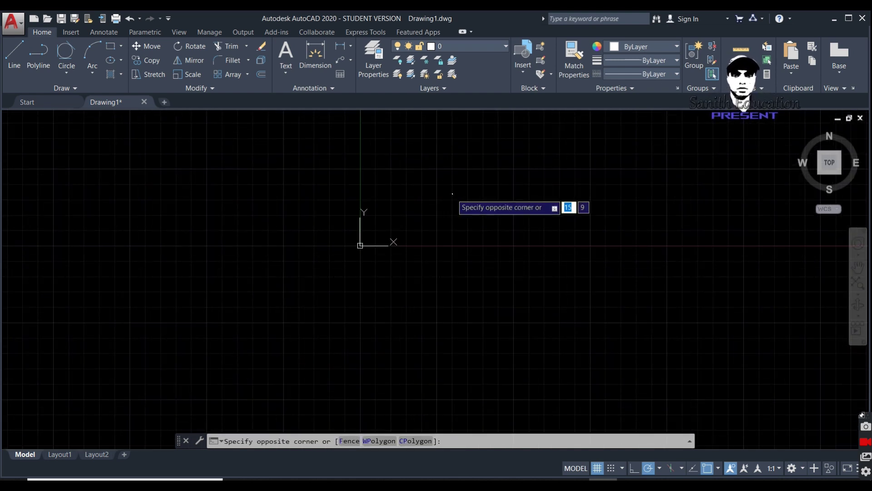
mouse_move(453, 193)
middle_down()
mouse_move(342, 285)
mouse_move(282, 301)
middle_up()
scroll(276, 296, down, 5)
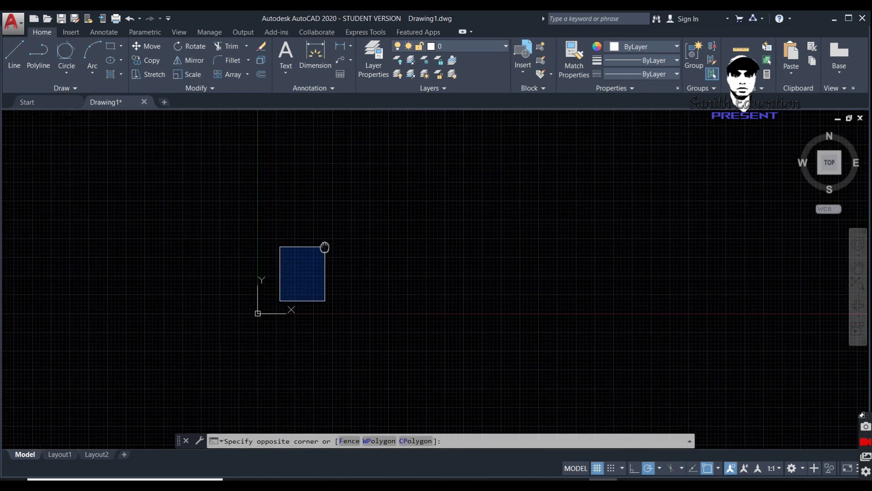
middle_drag(325, 246, 152, 352)
scroll(181, 305, up, 2)
scroll(181, 305, down, 2)
scroll(181, 306, up, 3)
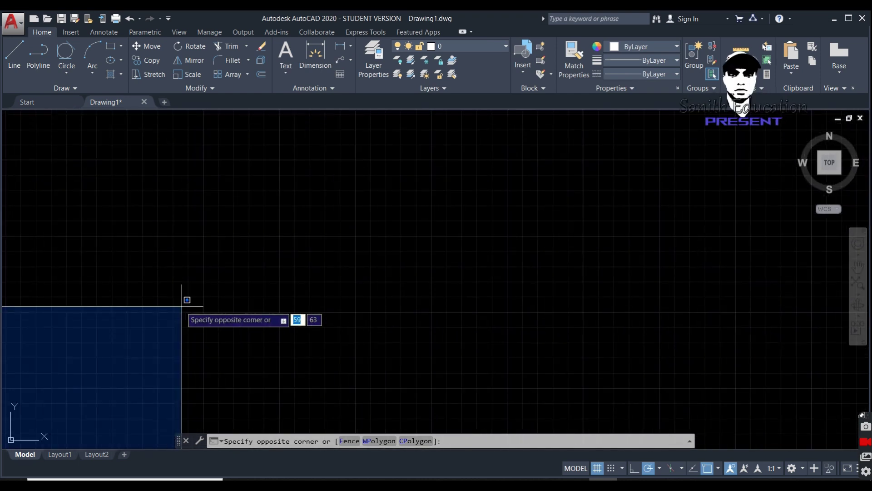
mouse_move(164, 352)
middle_down()
mouse_move(215, 299)
mouse_move(173, 347)
middle_up()
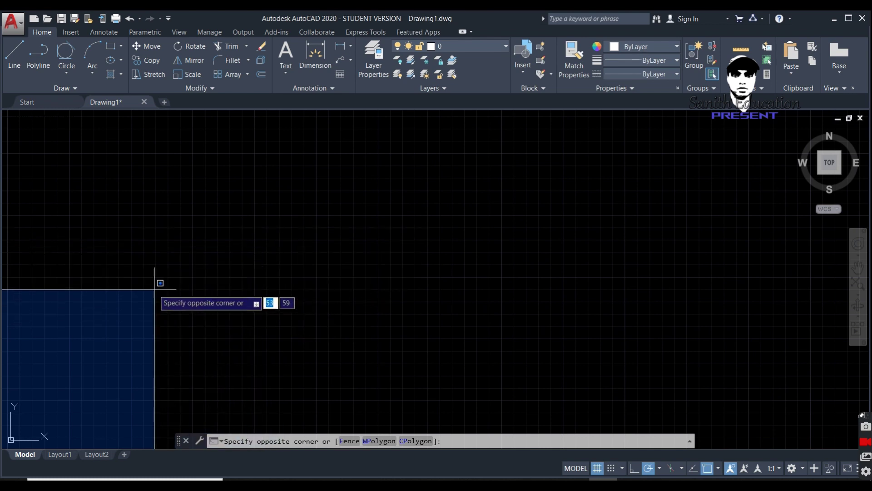
click(203, 290)
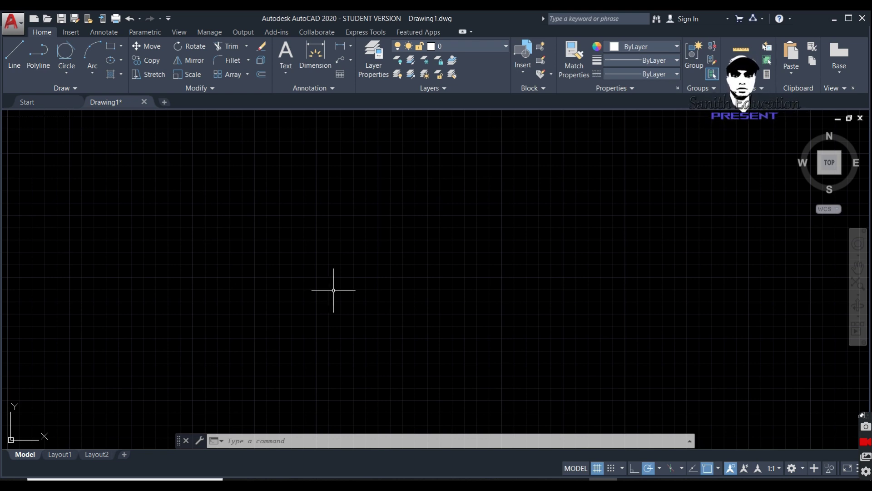
scroll(359, 289, up, 1)
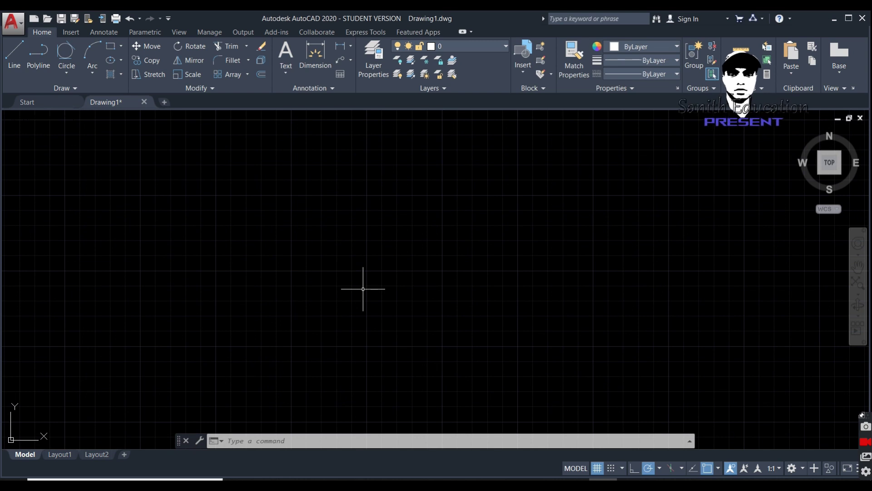
scroll(363, 288, down, 1)
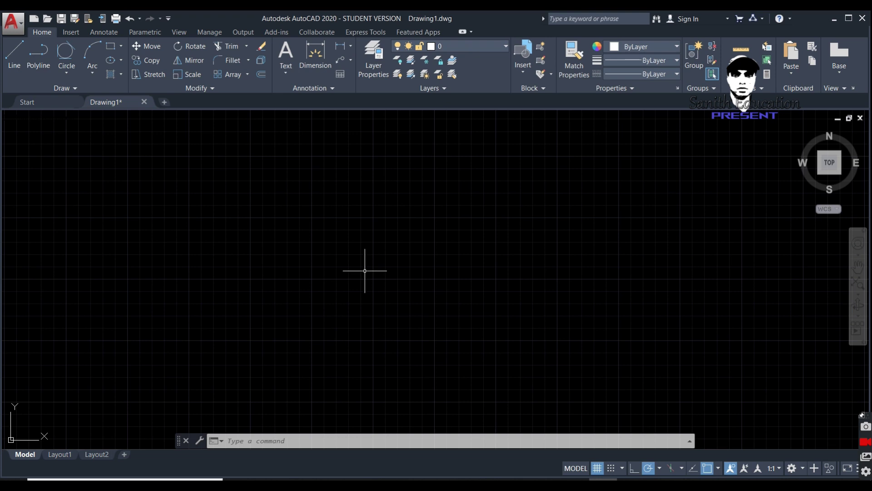
text(LI)
text(MITS)
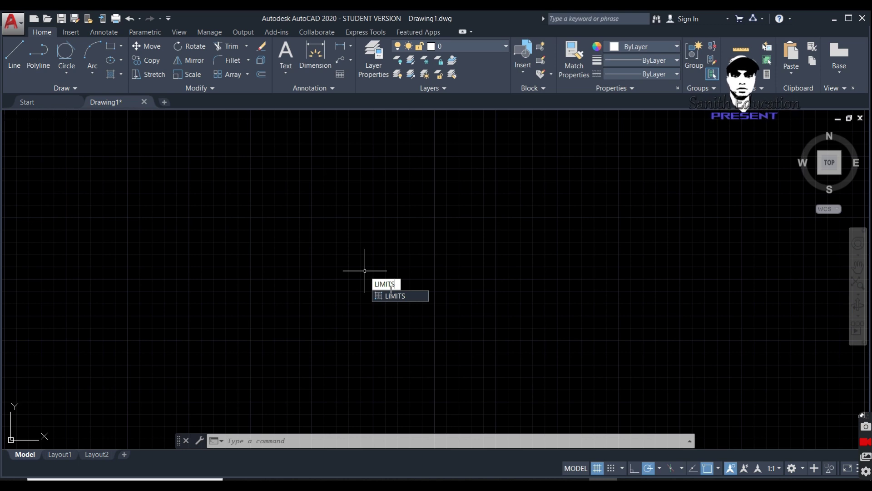
key(Return)
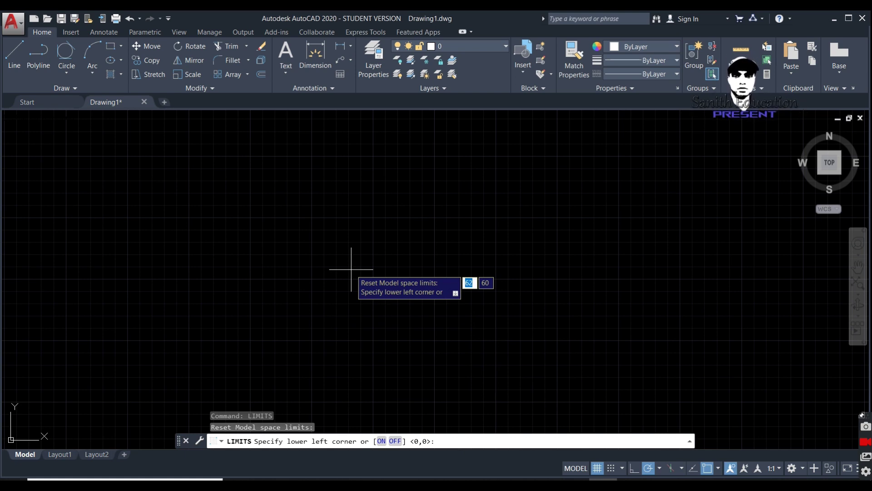
key(Escape)
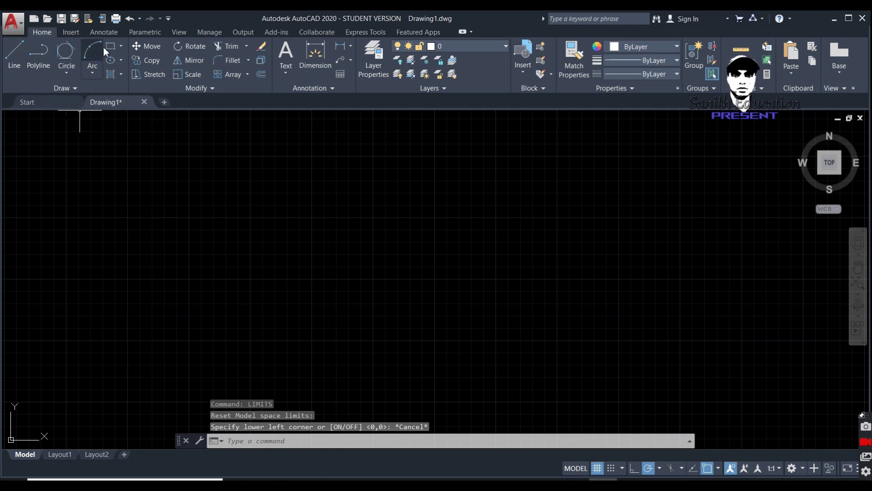
Draw a rectangle from two picked corners in the upper-left area, then enter LIMITS.
click(109, 46)
click(139, 191)
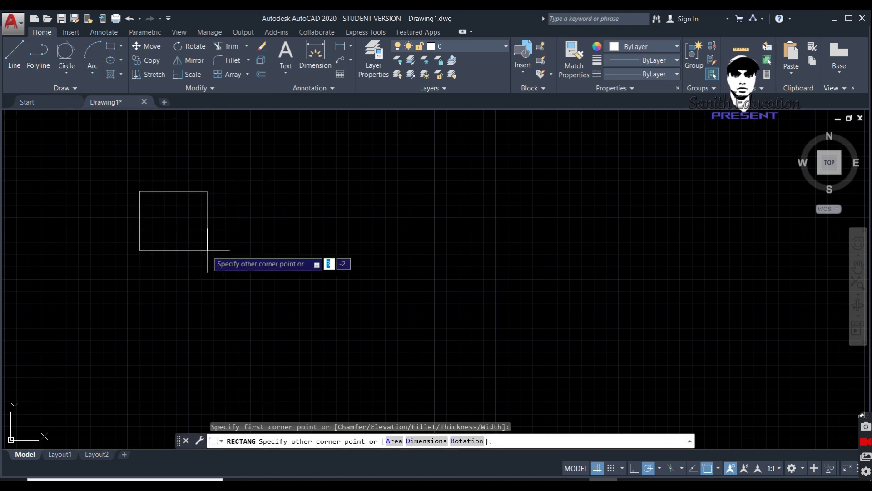
click(247, 245)
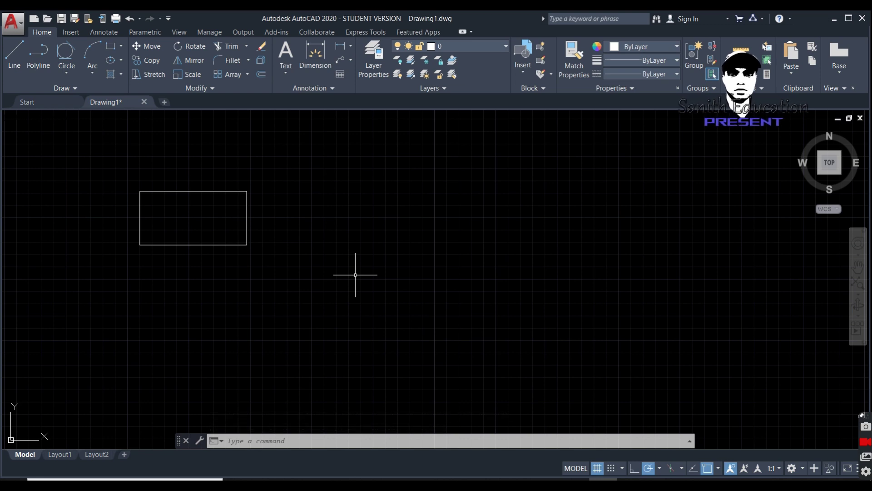
text(limit)
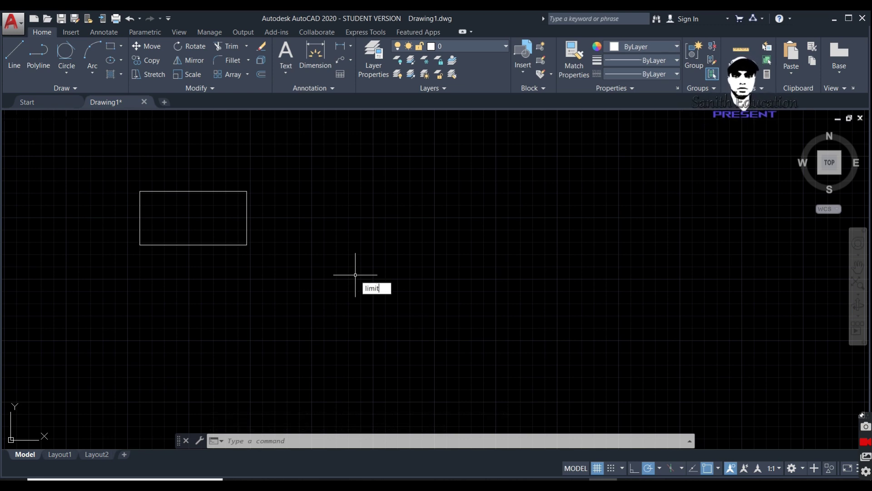
text(s)
Start the LIMITS command to reset the model space limits.
key(Return)
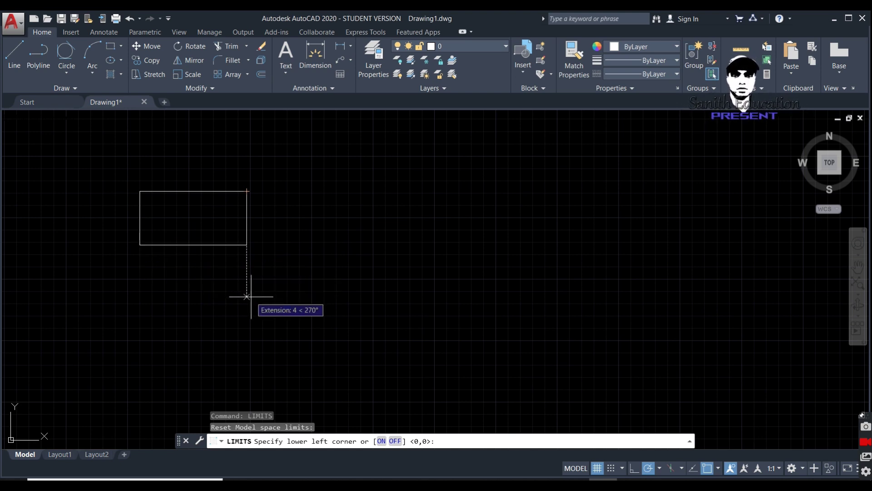
Set the limits with lower-left corner 0,0 and upper-right corner 8,5.
text(0)
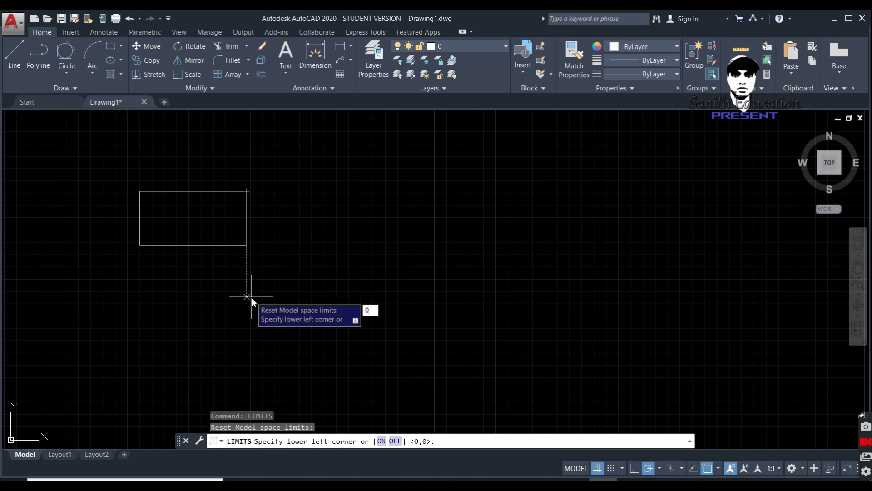
text(,)
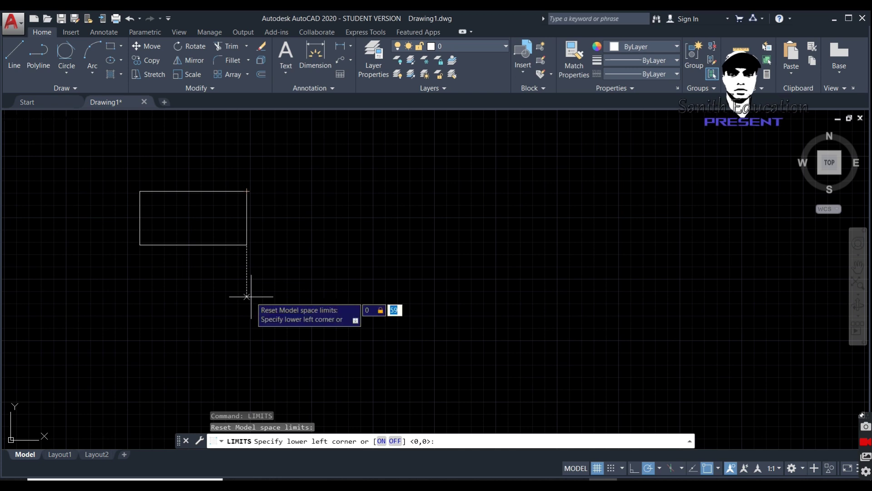
text(0)
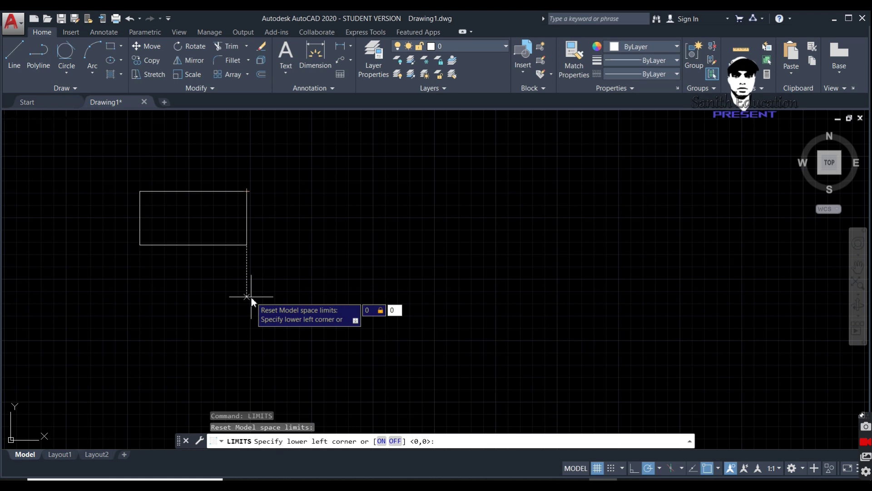
key(Return)
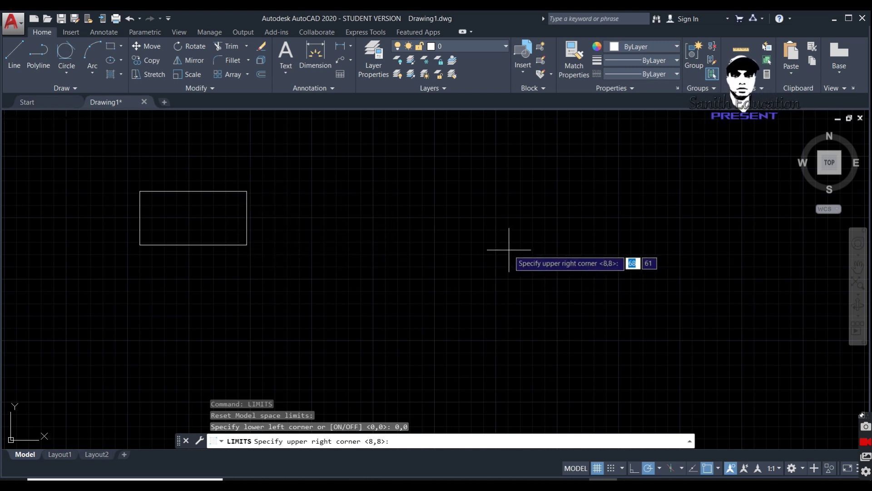
text(8)
key(Tab)
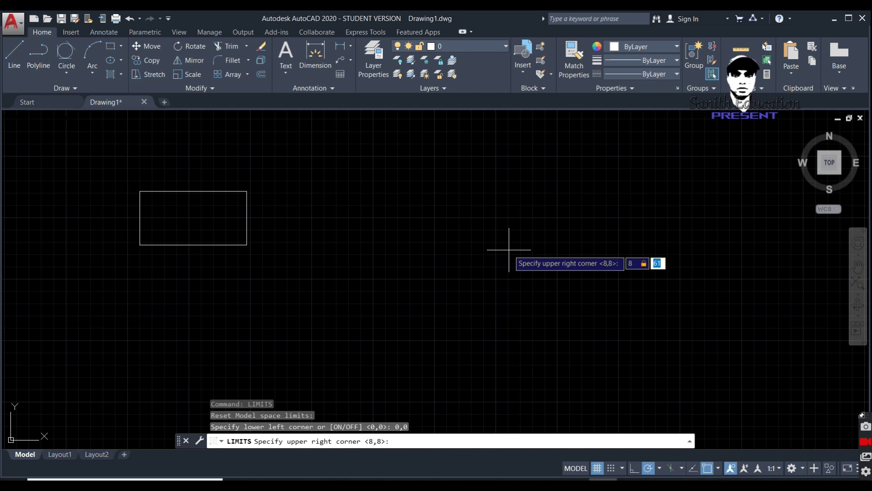
text(5)
key(Return)
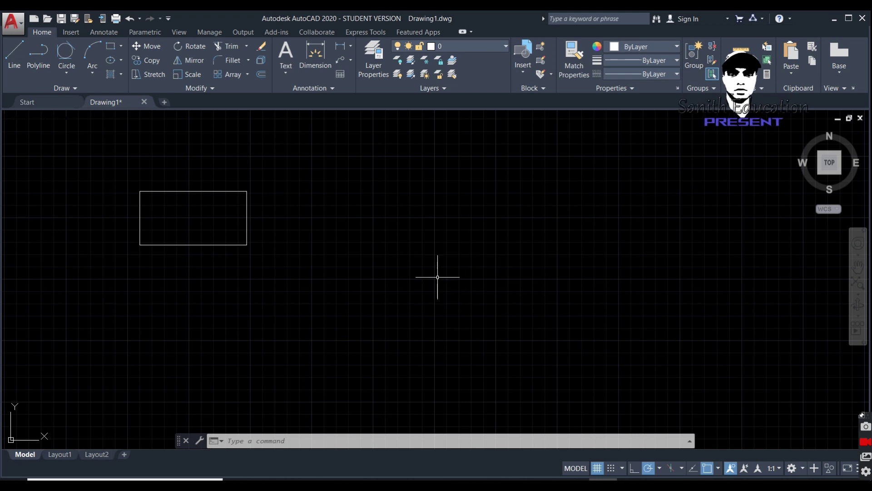
Zoom out and pan so the UCS origin lands at the view's bottom-left.
scroll(422, 276, down, 2)
scroll(419, 275, down, 2)
scroll(418, 274, down, 3)
scroll(418, 275, down, 3)
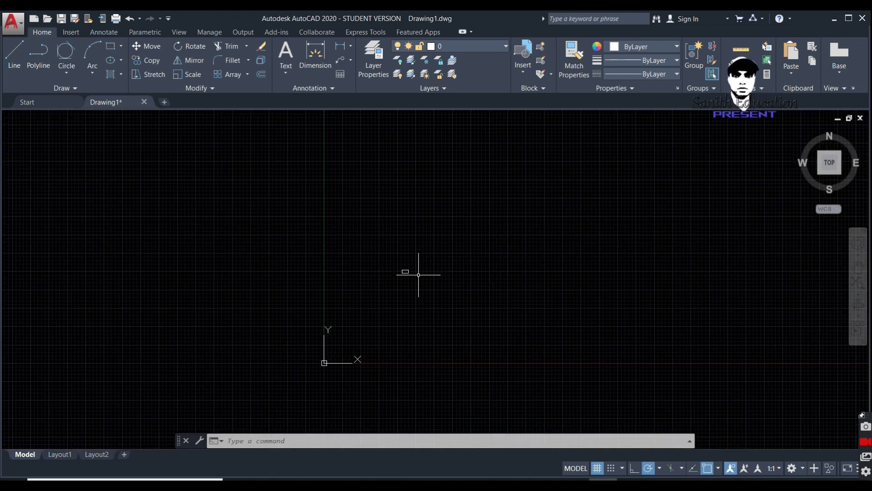
scroll(418, 275, down, 2)
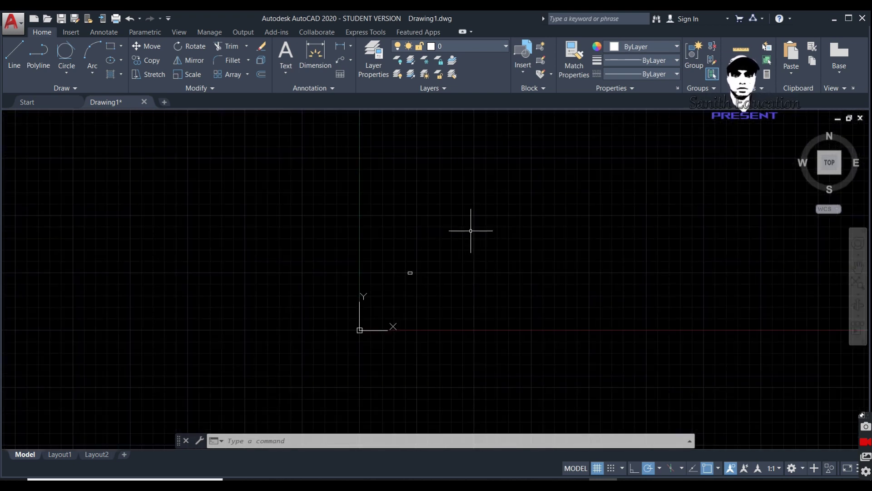
mouse_move(478, 218)
middle_down()
mouse_move(237, 336)
mouse_move(176, 399)
middle_up()
scroll(286, 295, down, 3)
scroll(295, 297, down, 2)
scroll(294, 297, down, 3)
scroll(240, 355, down, 2)
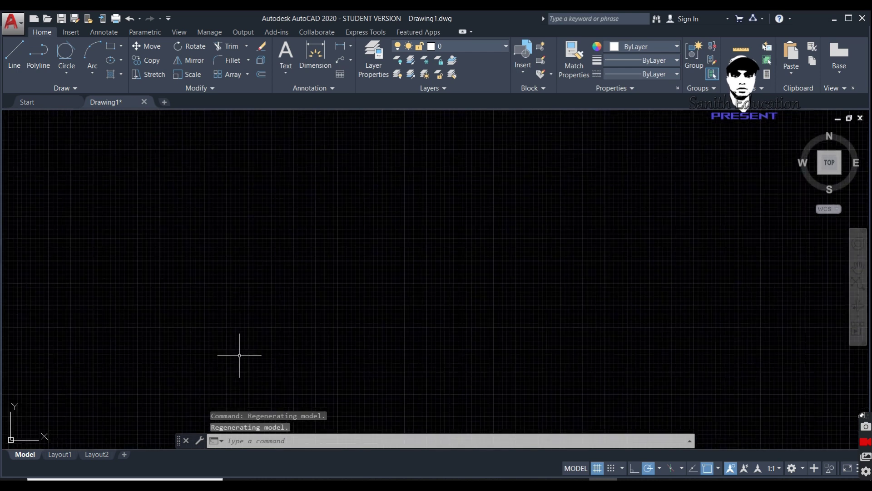
scroll(239, 355, down, 2)
scroll(240, 355, down, 2)
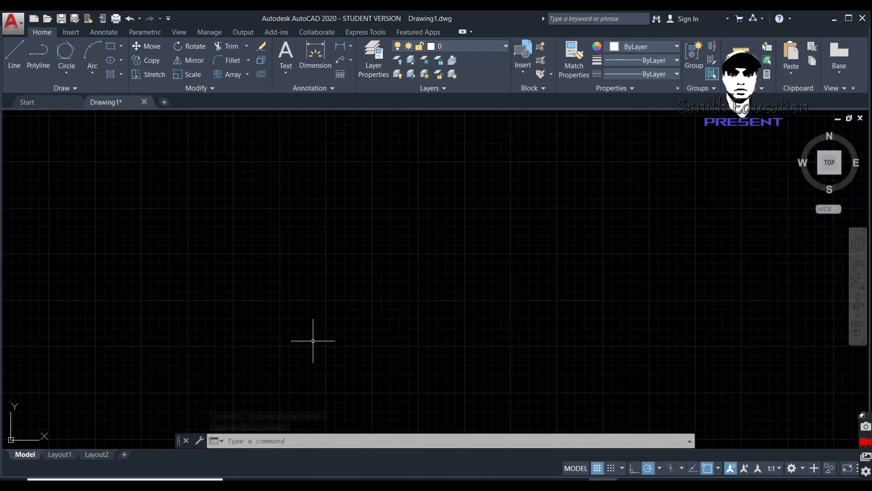
scroll(313, 340, up, 1)
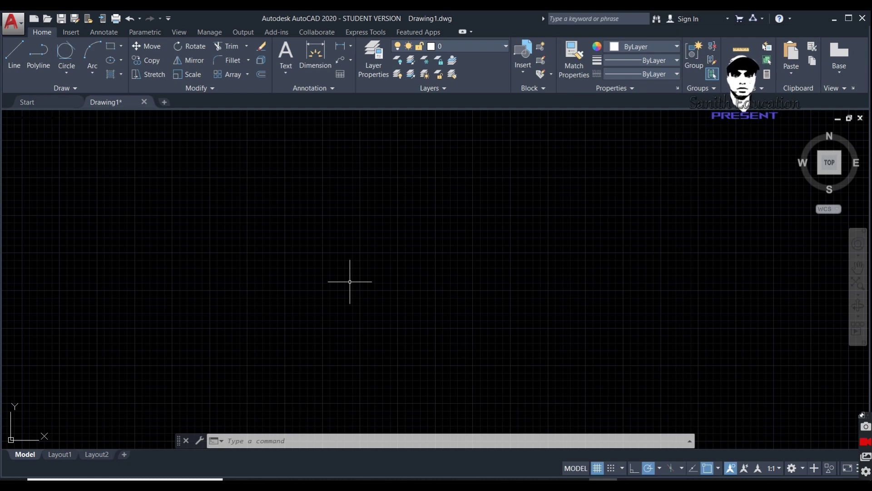
Zoom All to display the 0,0 to 8,5 limits, then delete the old small rectangle.
text(Z)
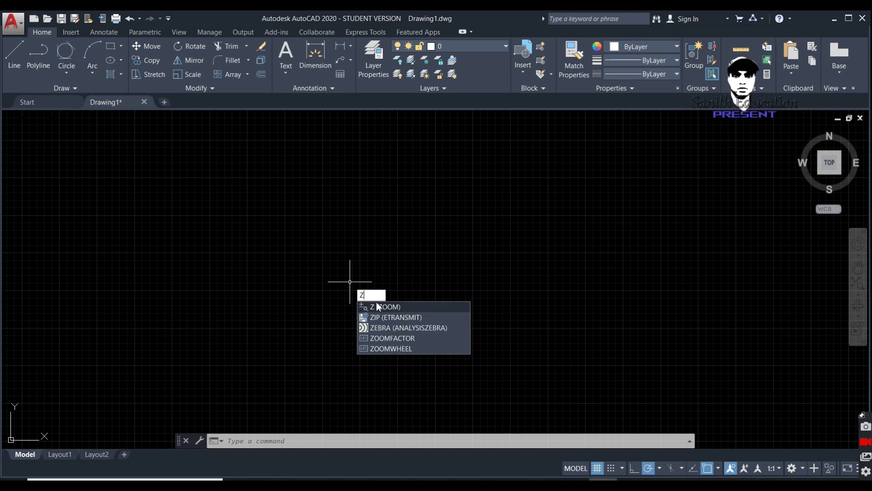
key(Return)
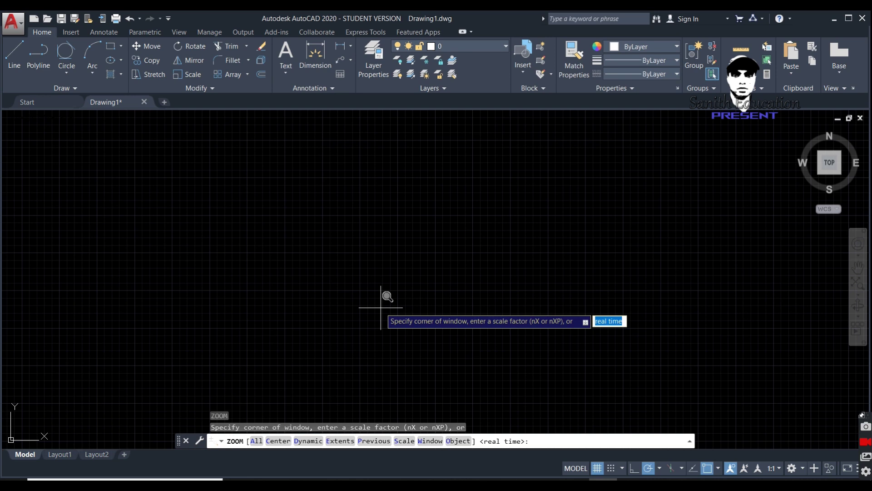
text(a)
text(ll)
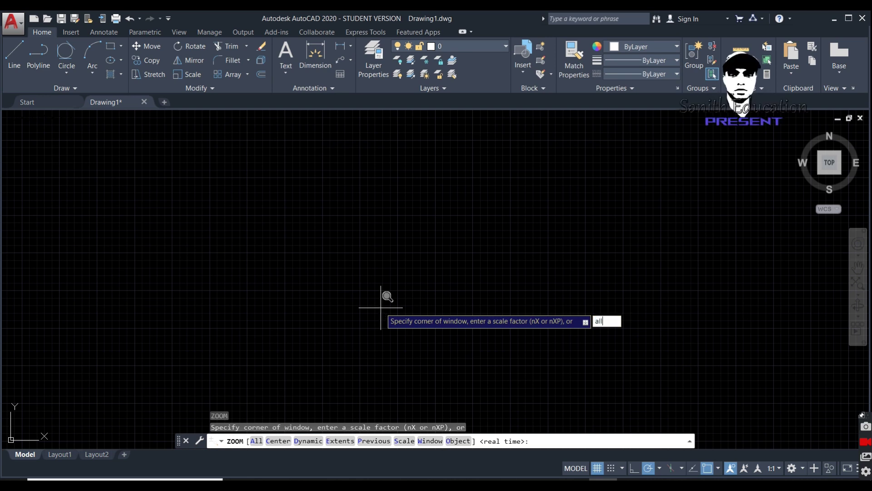
key(Return)
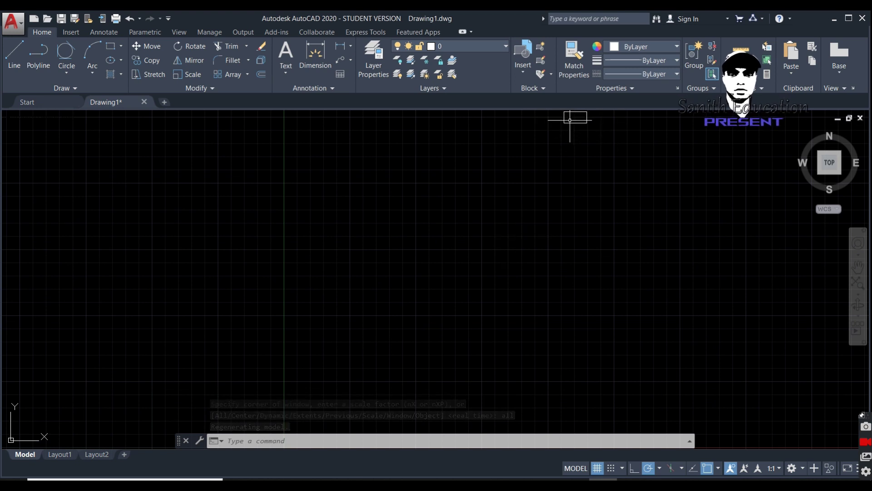
click(572, 123)
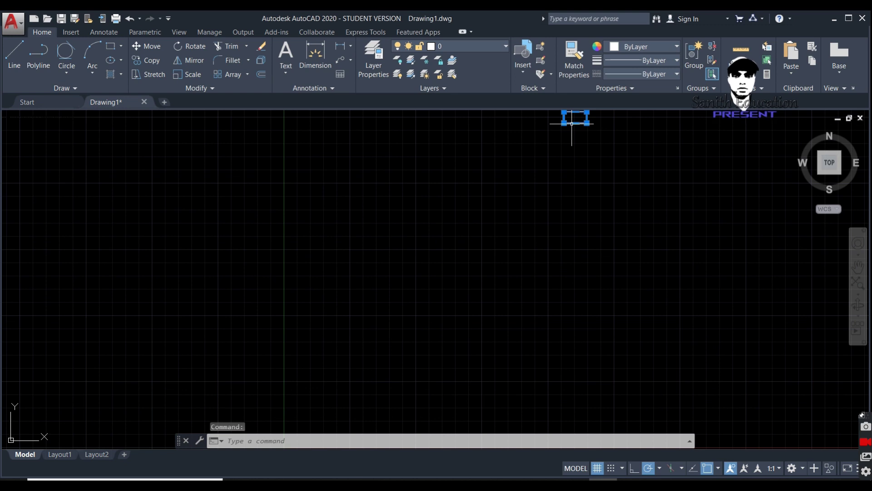
key(Delete)
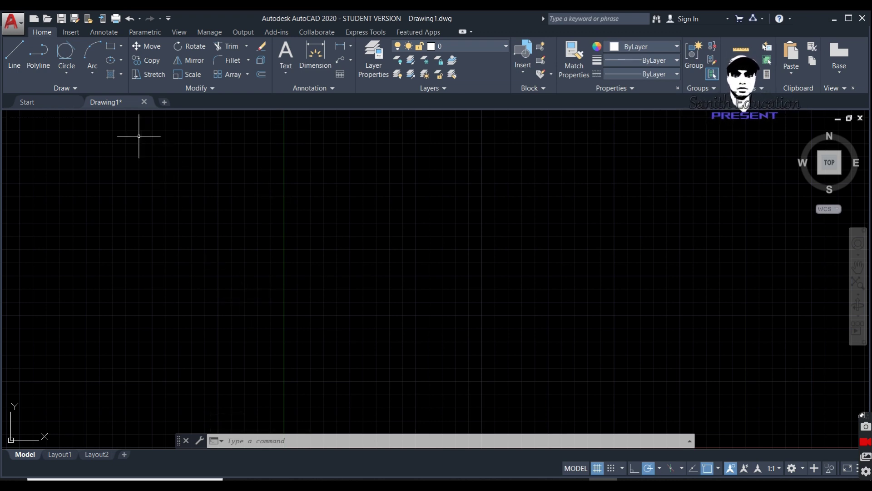
Draw a rectangle from corner 0,0 to opposite corner @8,5 using typed coordinates.
click(113, 49)
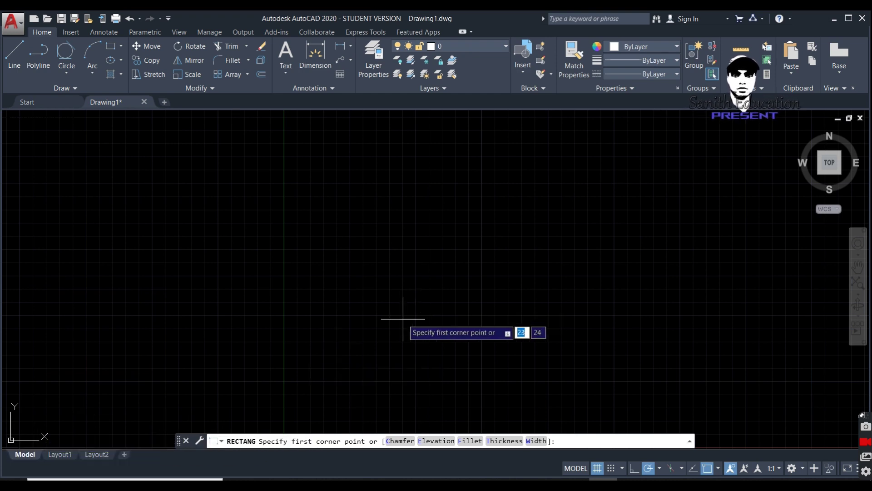
text(0)
key(Tab)
text(0)
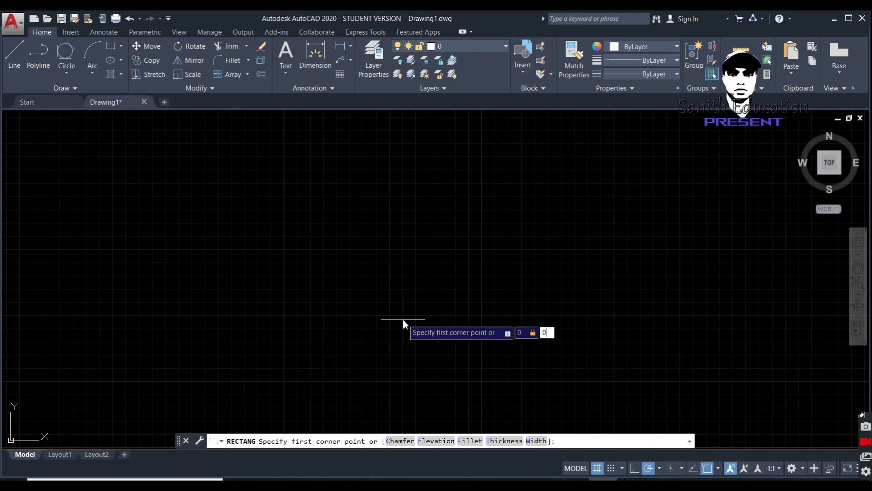
key(Return)
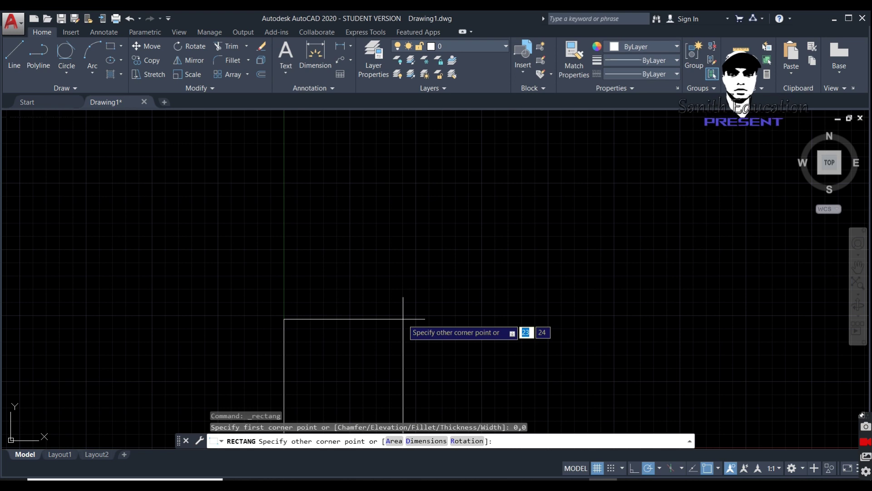
text(8)
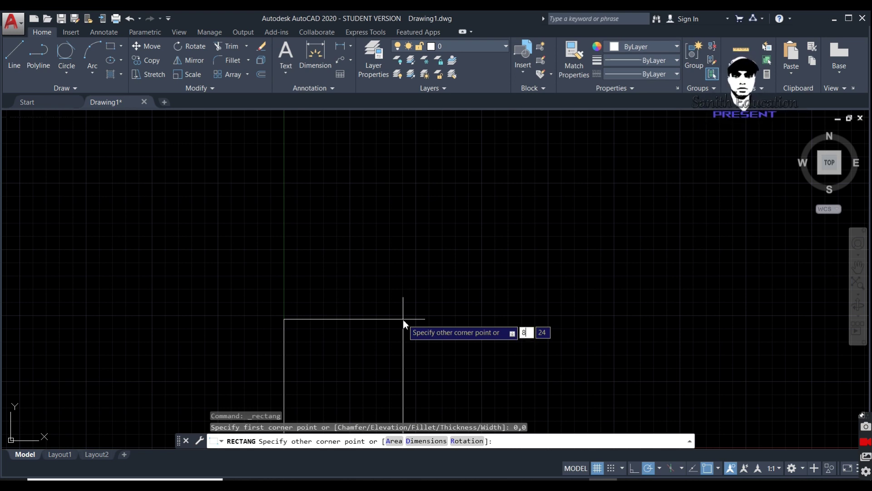
key(Tab)
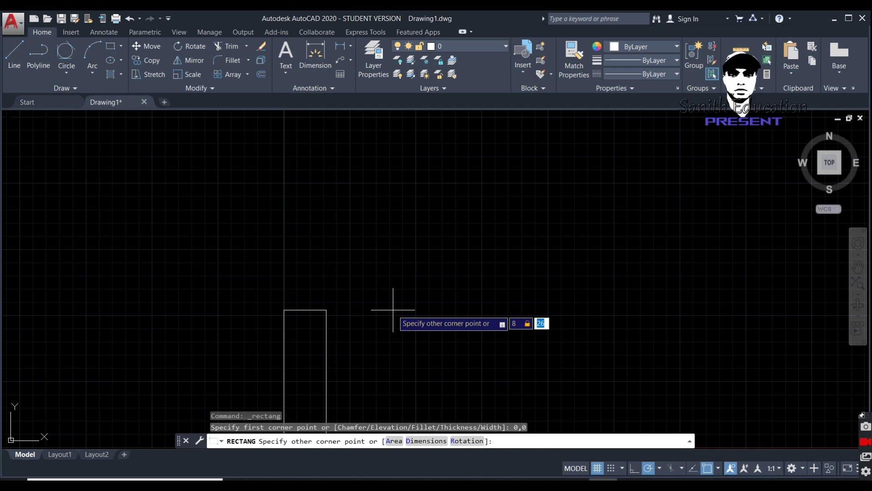
text(5)
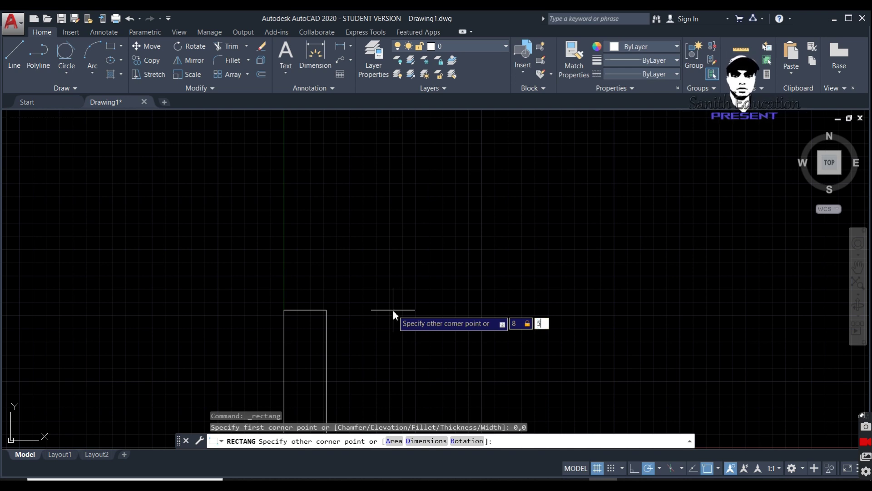
key(Return)
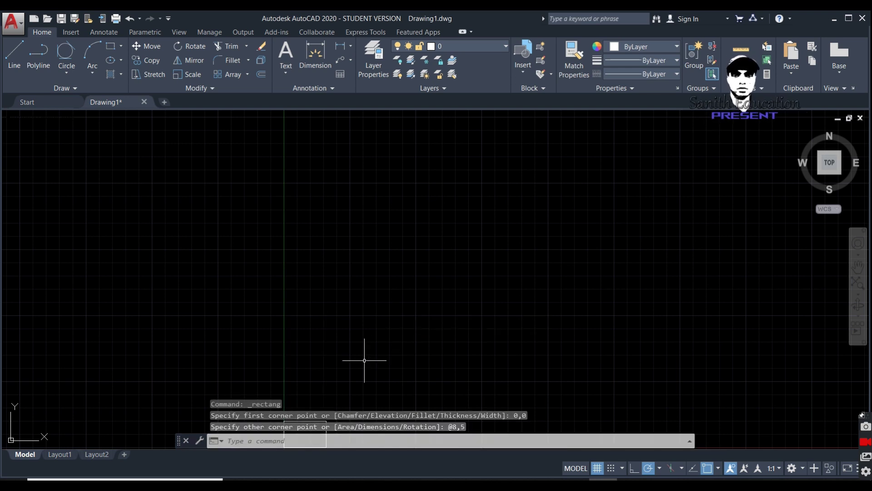
Wheel-zoom and pan to bring the origin and rectangle to mid-screen.
scroll(367, 357, down, 1)
scroll(363, 359, down, 1)
scroll(362, 363, down, 1)
scroll(362, 362, up, 2)
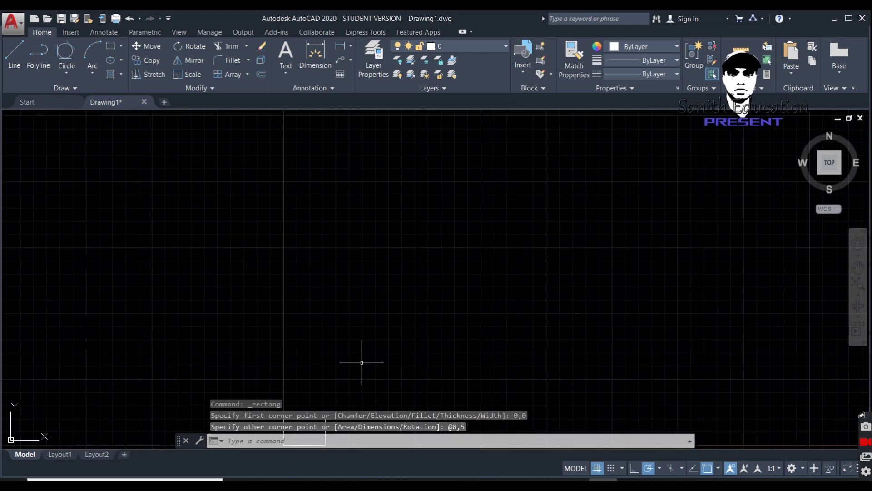
mouse_move(150, 345)
middle_down()
mouse_move(150, 333)
mouse_move(337, 157)
mouse_move(357, 176)
middle_up()
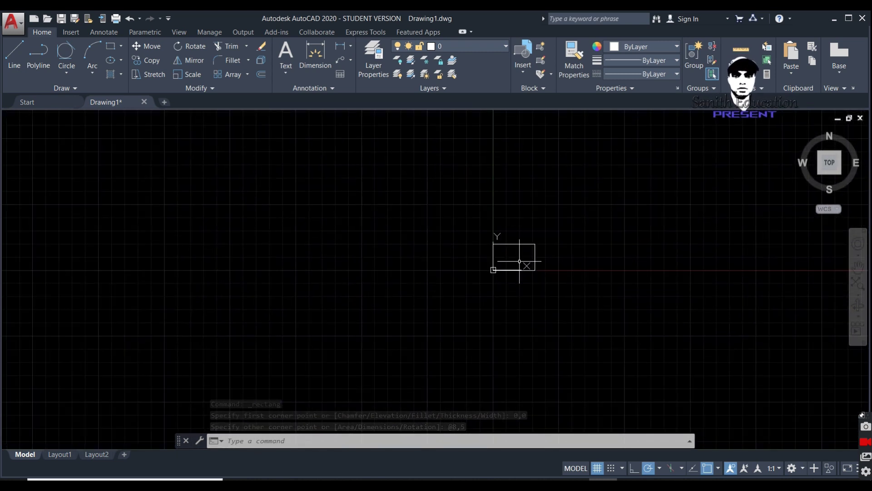
scroll(558, 262, up, 1)
scroll(558, 262, up, 1)
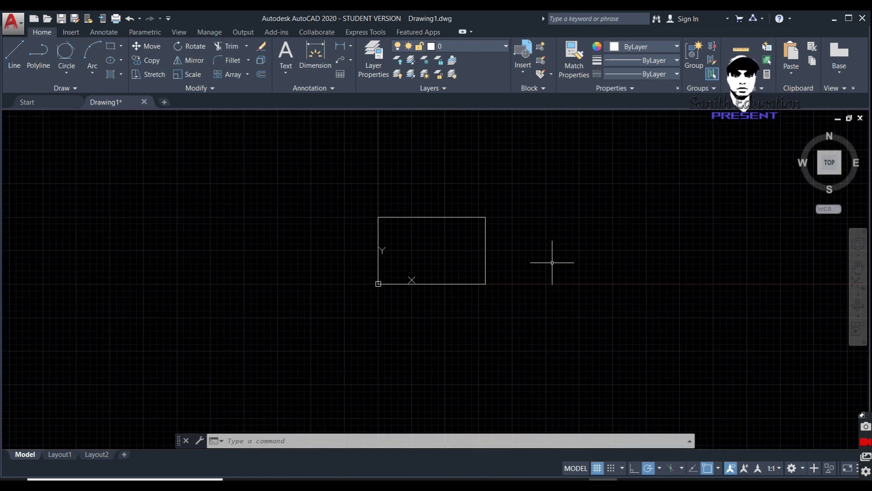
scroll(552, 262, down, 1)
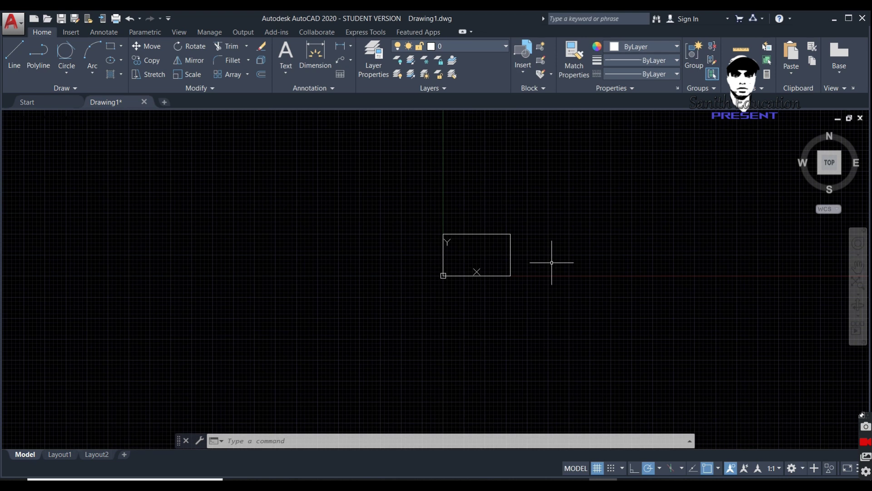
Zoom All to the 8,5 limits and select the 8 by 5 rectangle.
text(z)
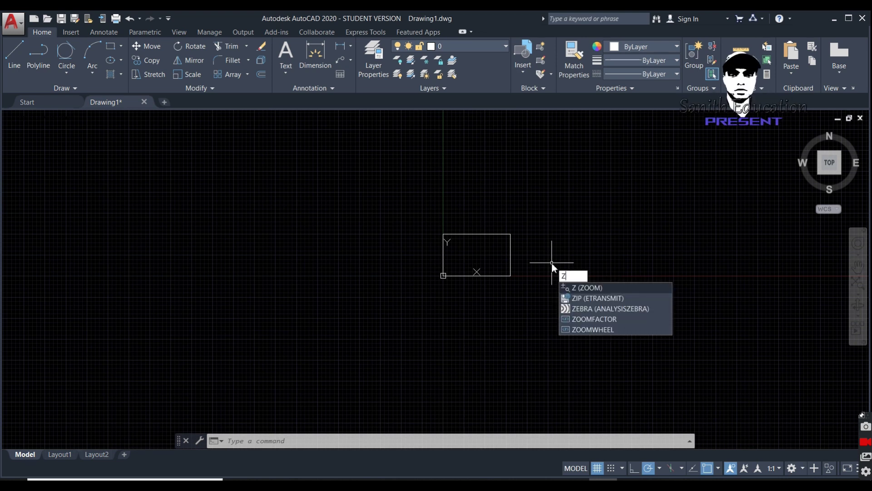
key(Return)
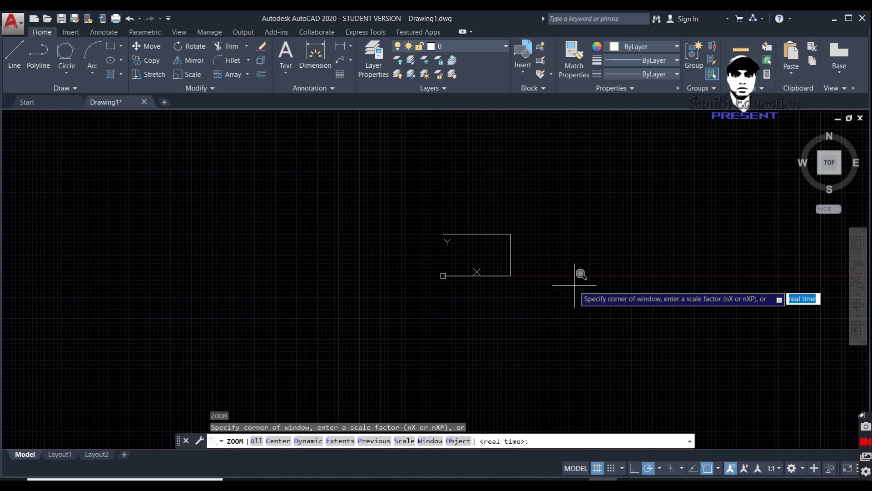
text(all)
key(Return)
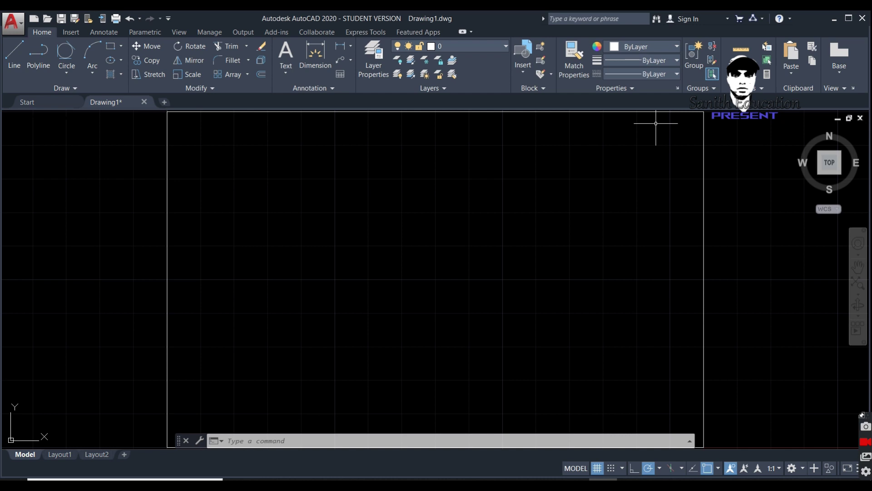
click(705, 161)
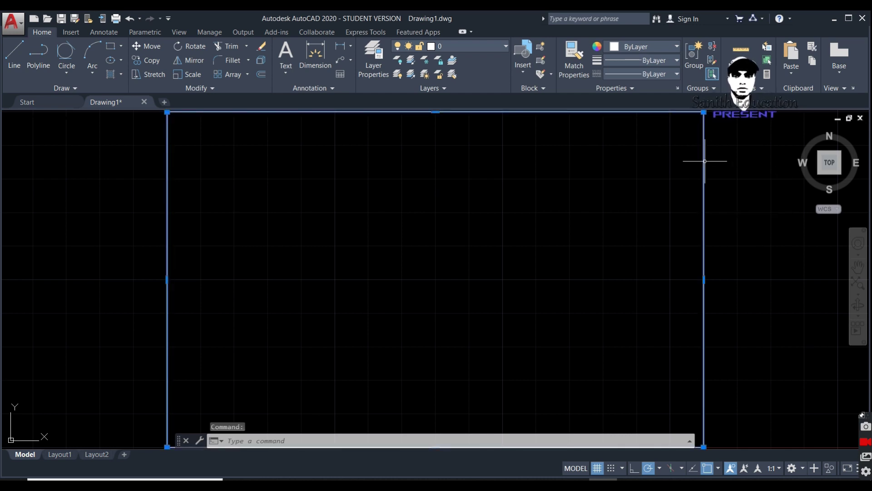
key(Delete)
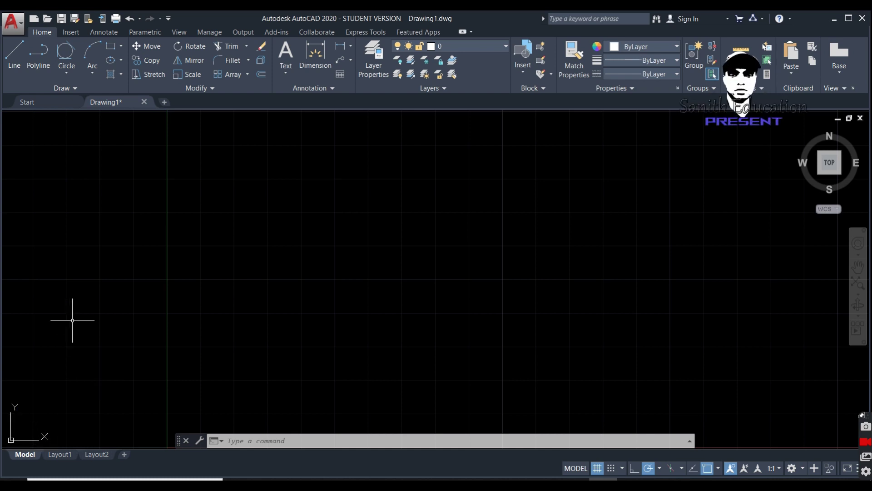
Draw a rectangle from first corner 0,0 to opposite corner @6,2.
click(122, 48)
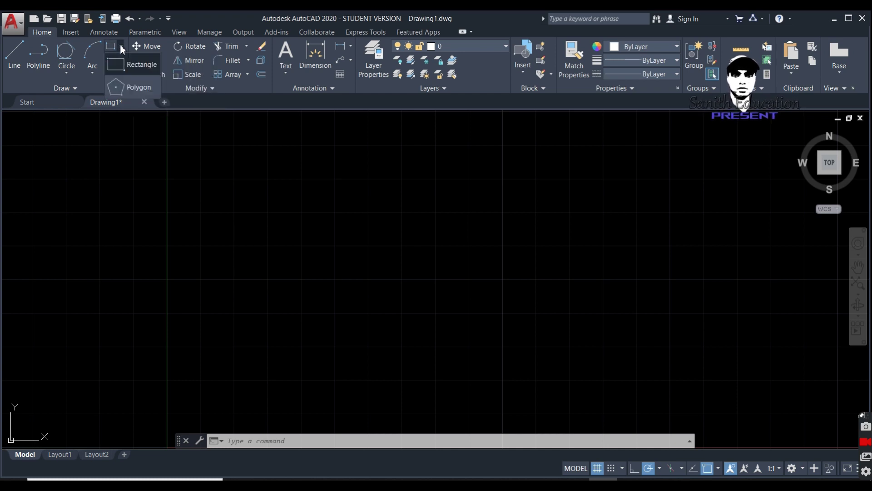
click(115, 48)
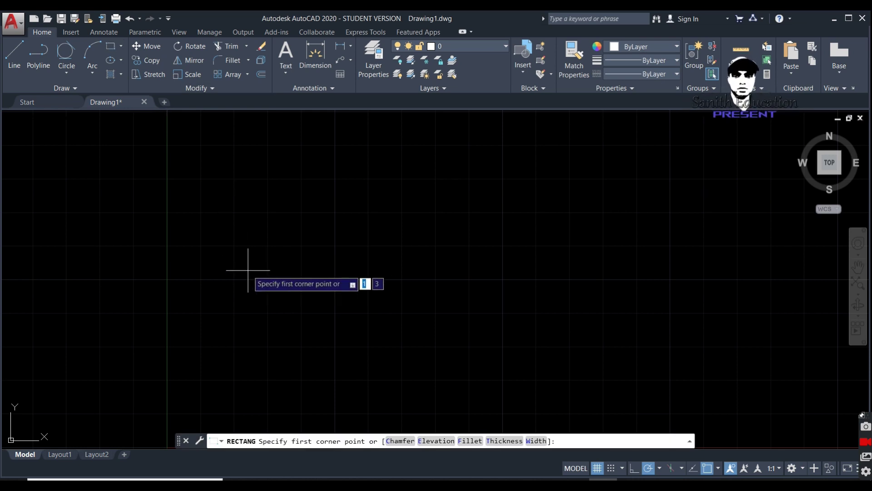
text(0)
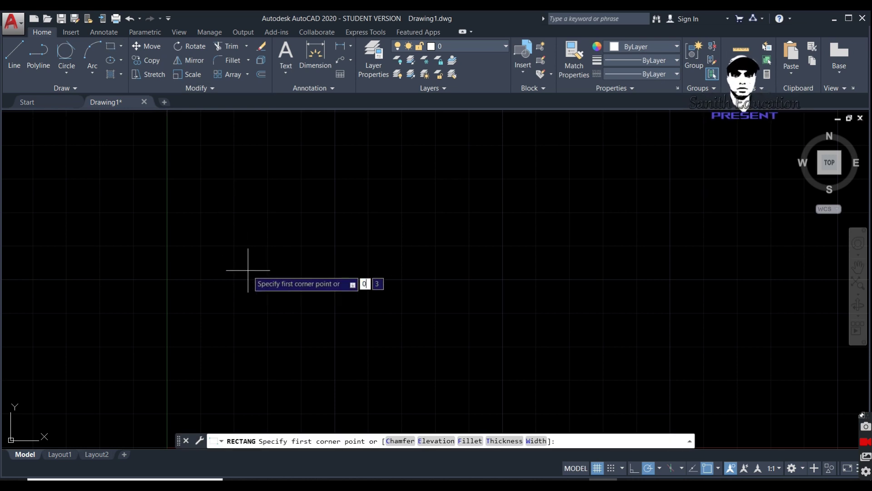
text(,)
text(0)
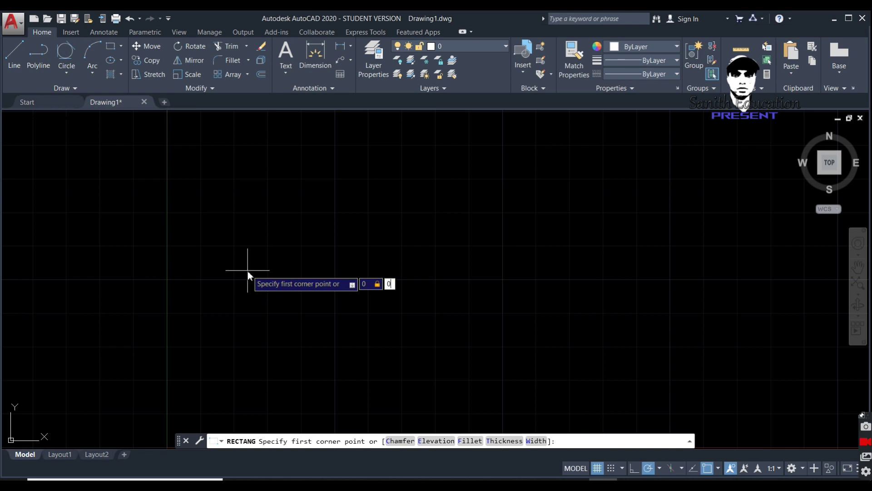
key(Return)
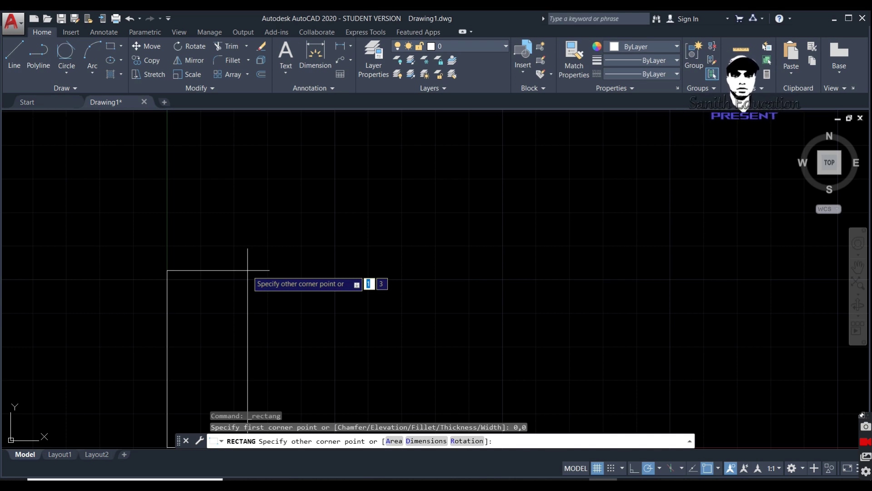
text(6)
key(Tab)
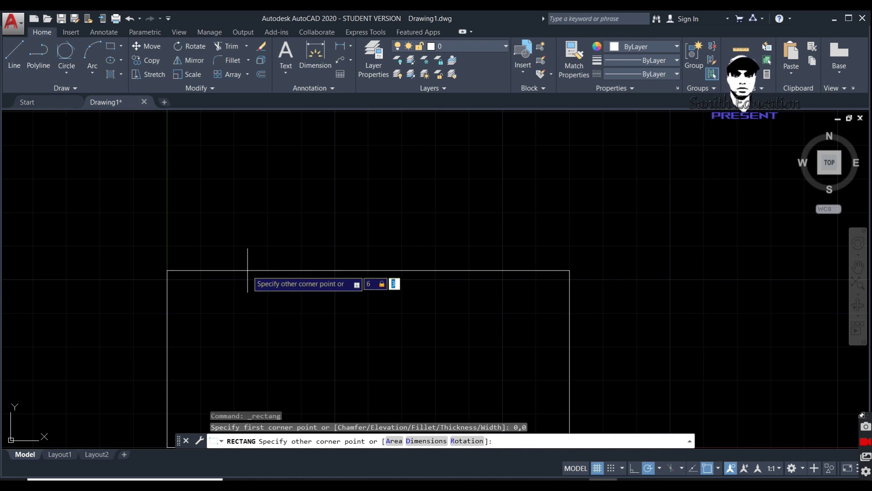
text(2)
key(Return)
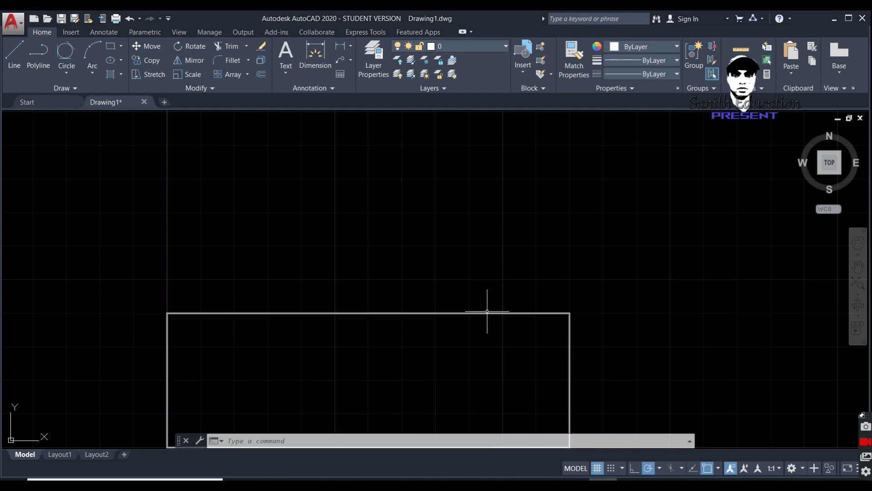
Window-zoom to the 6 by 2 rectangle, then select and erase it.
text(z)
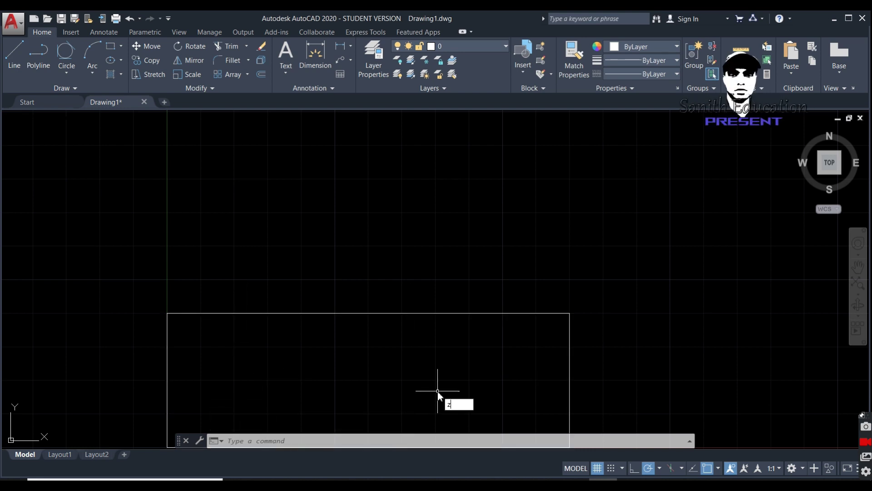
text(z)
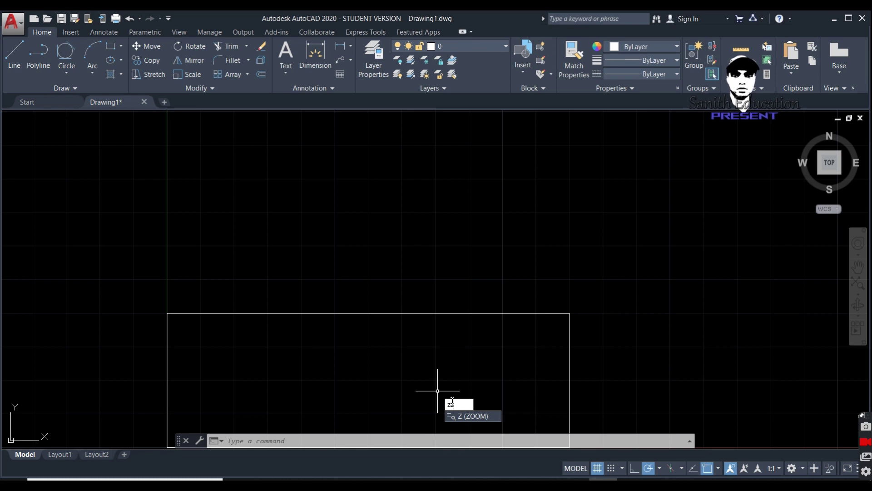
key(Return)
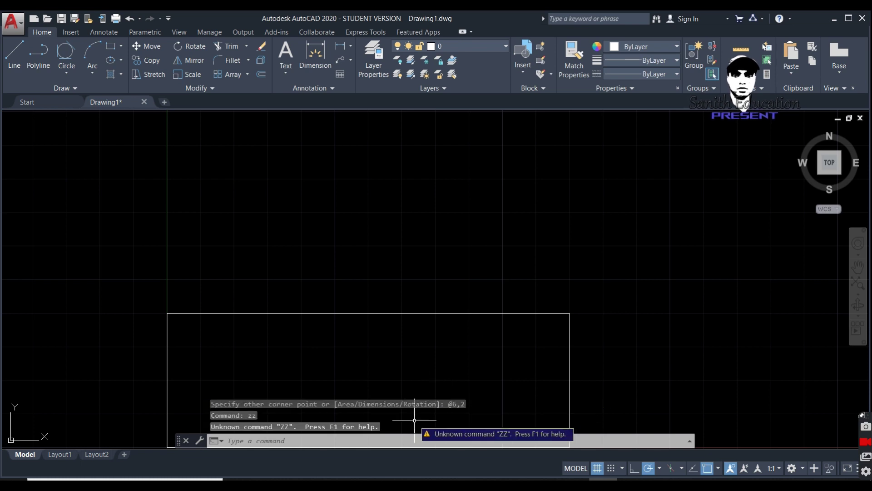
key(Escape)
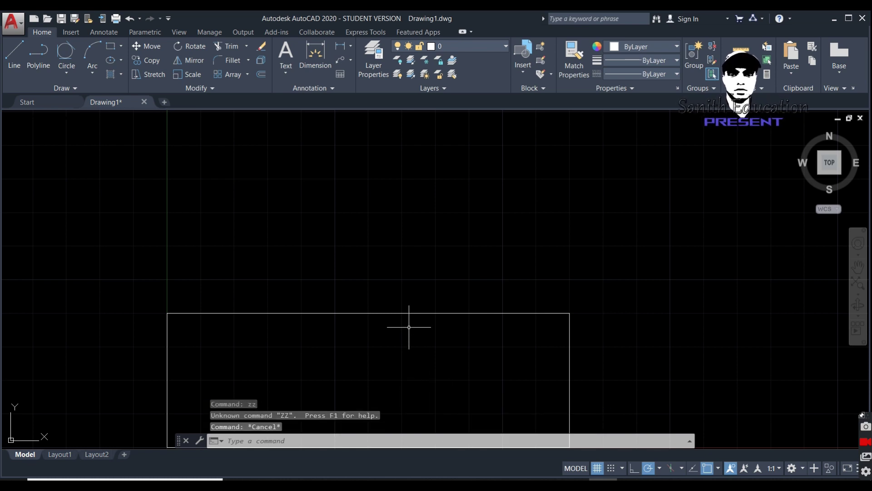
text(z)
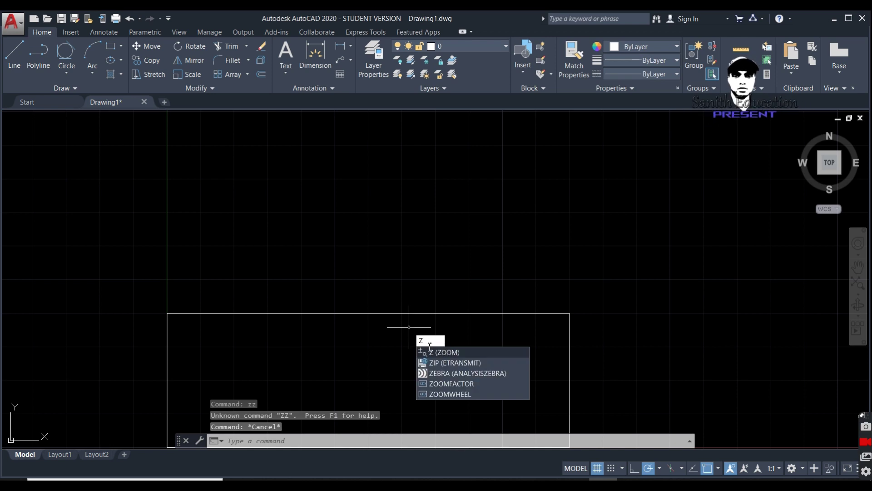
click(454, 352)
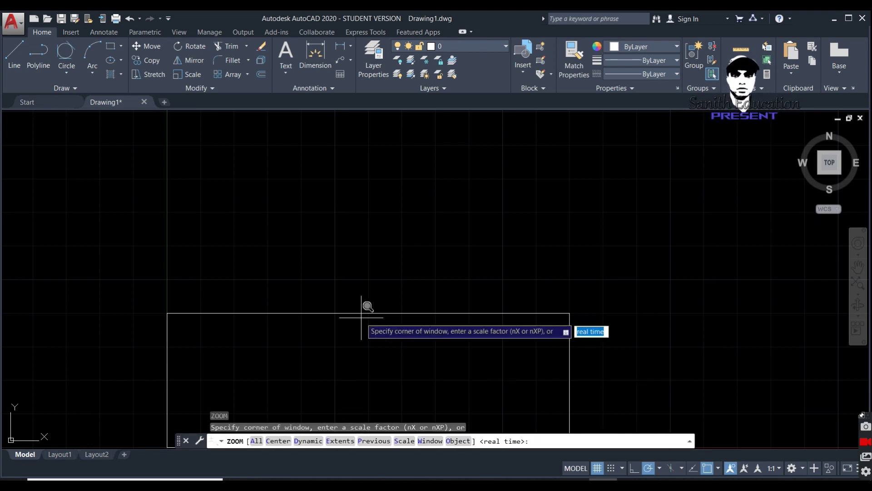
click(282, 313)
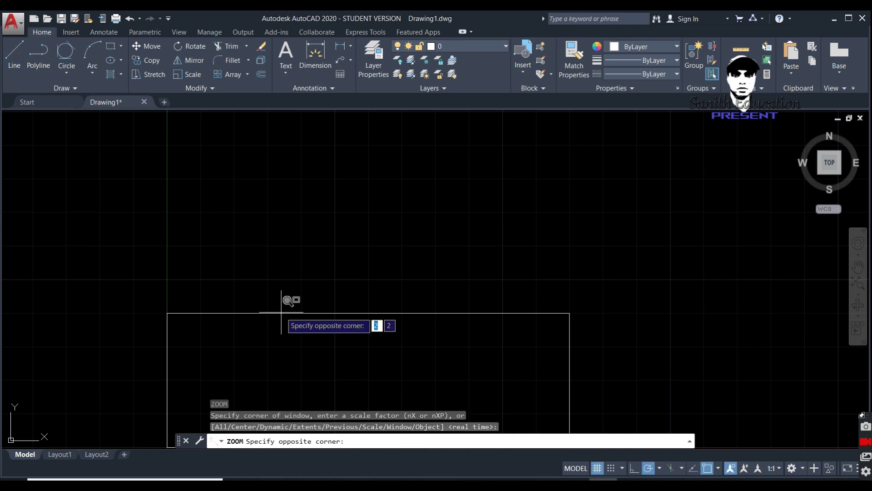
click(289, 294)
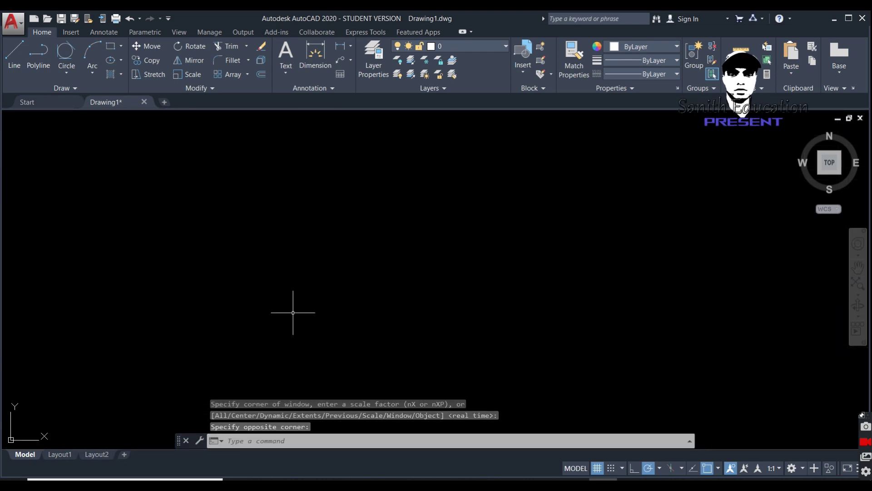
scroll(292, 311, down, 5)
click(286, 328)
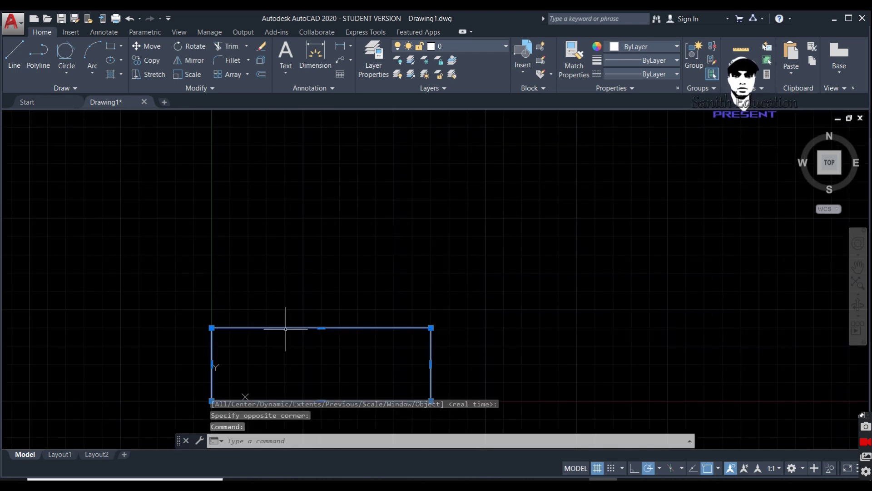
key(Delete)
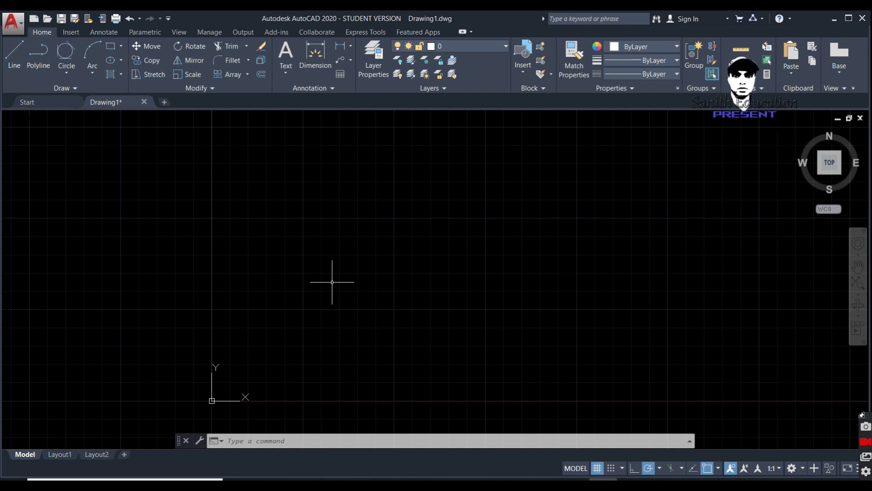
Run LIMITS with lower-left corner 0,0 and upper-right corner 6,2.
text(L)
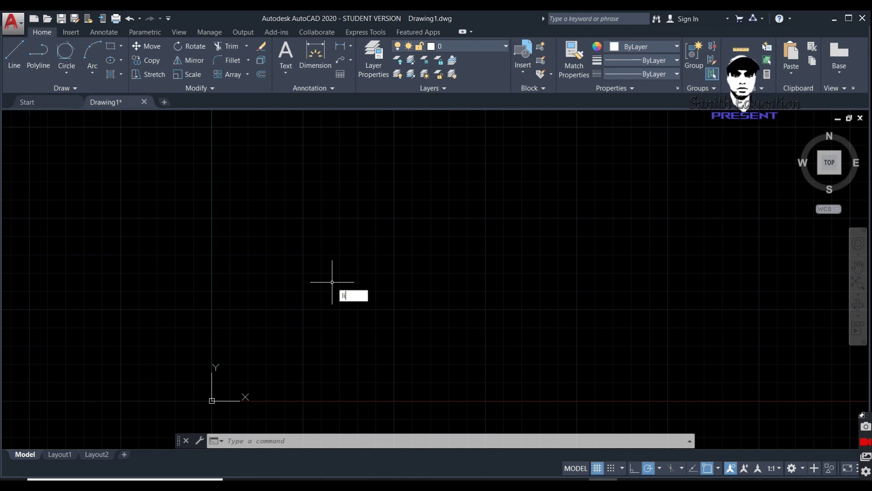
text(limt)
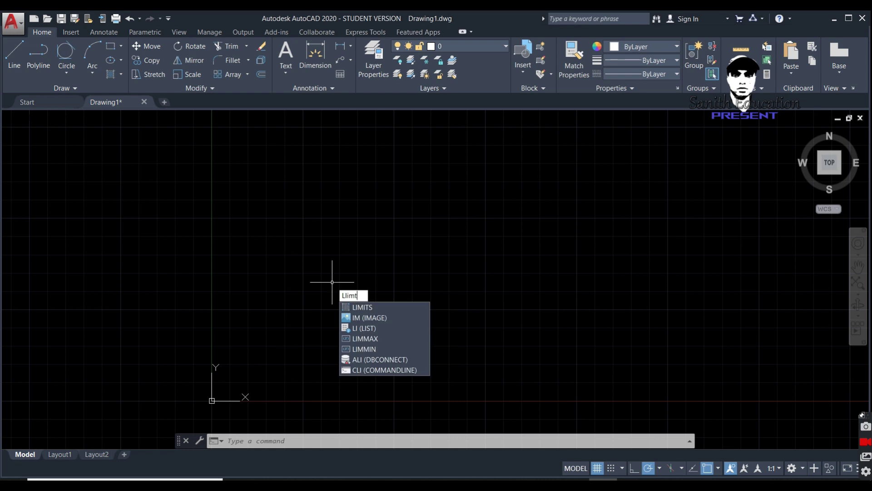
text(s)
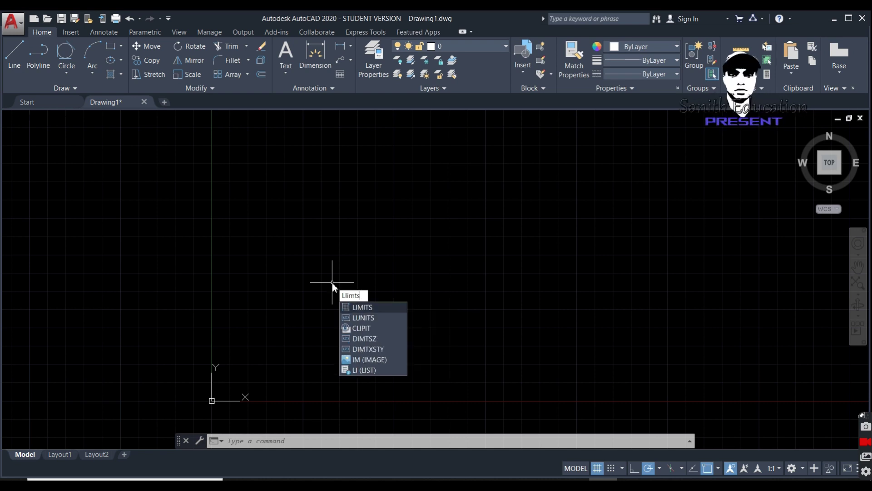
key(Return)
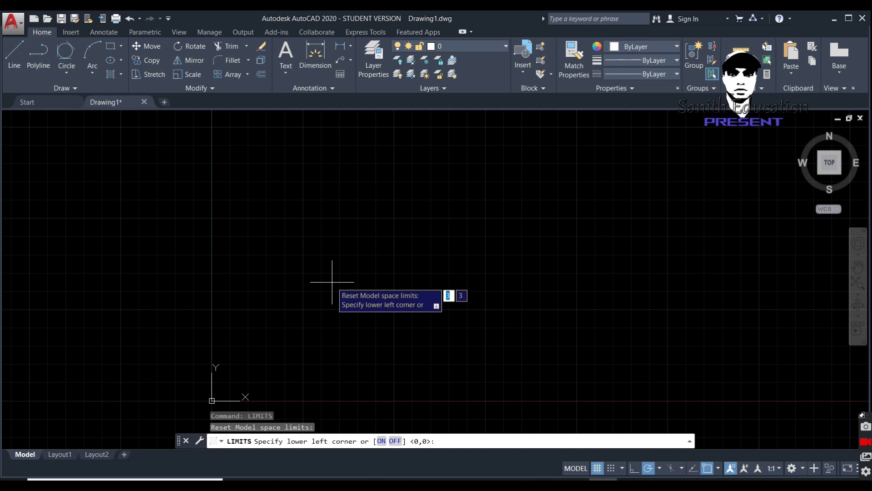
text(0,0)
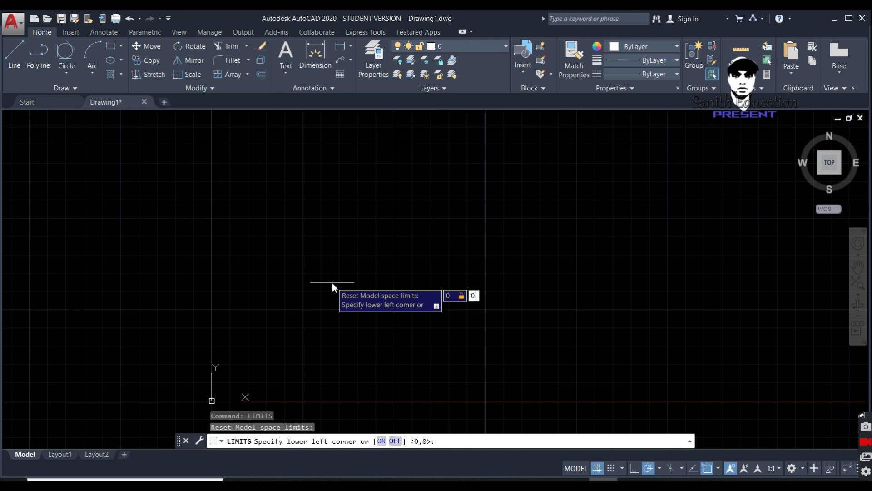
key(Return)
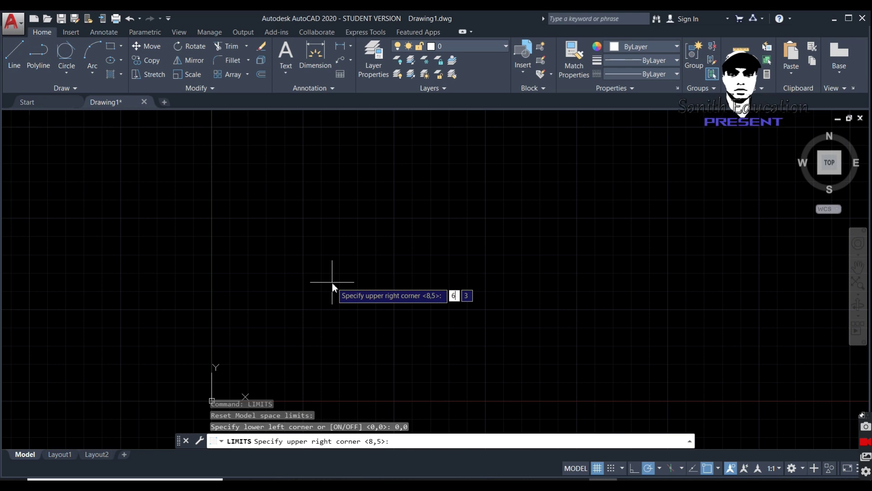
key(Tab)
text(2)
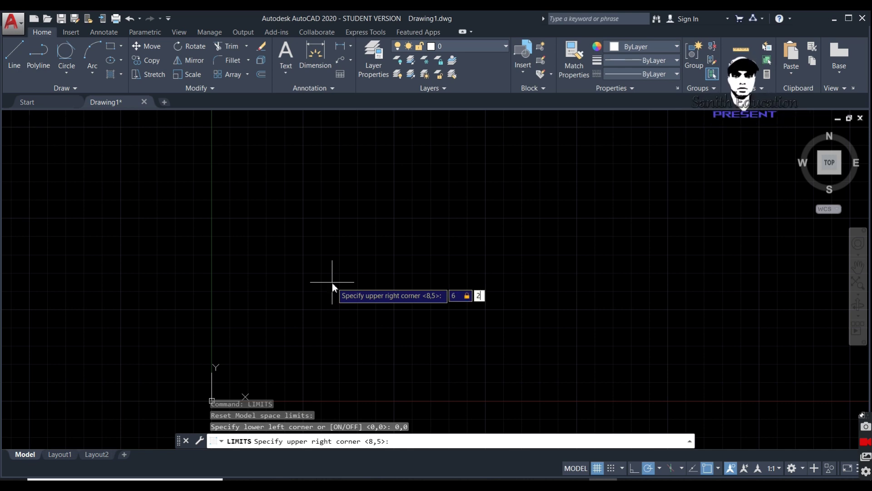
key(Return)
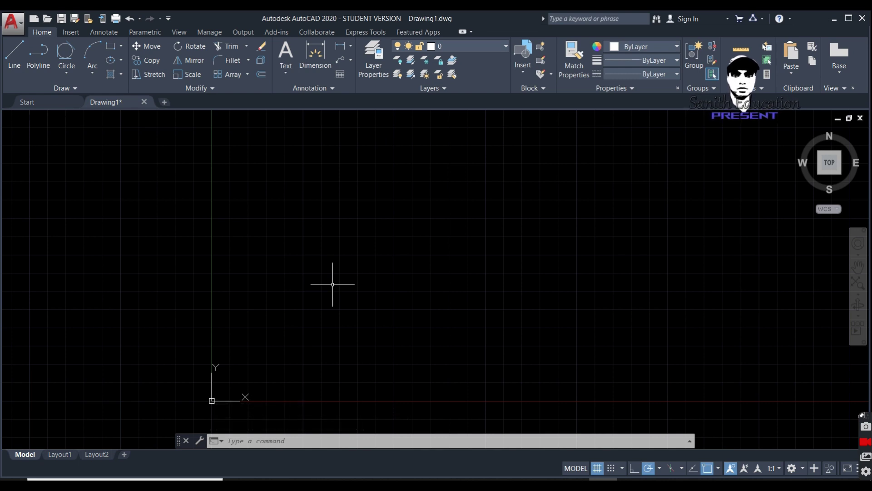
Zoom All to fit the 0,0–6,2 limits, then start the Rectangle tool.
text(z)
key(Return)
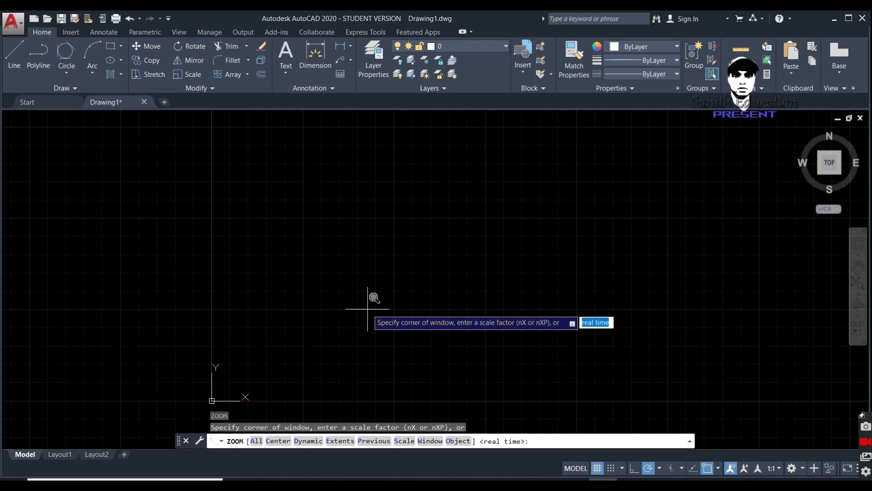
text(all)
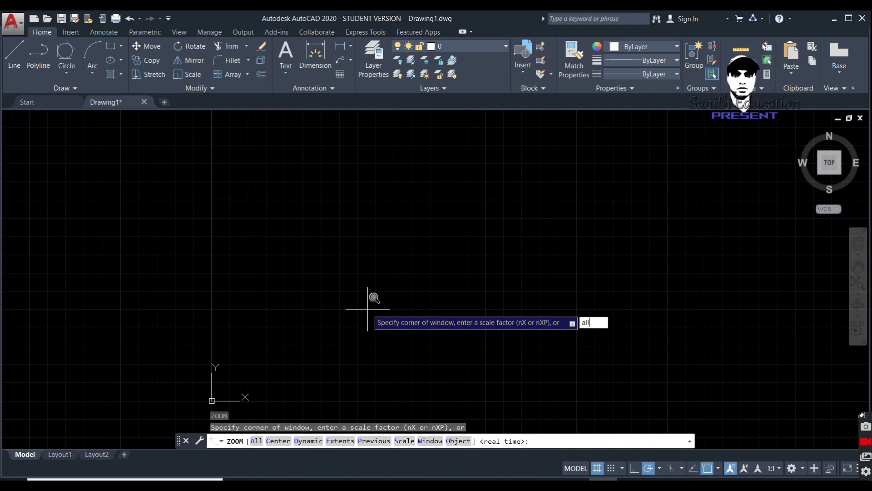
key(Return)
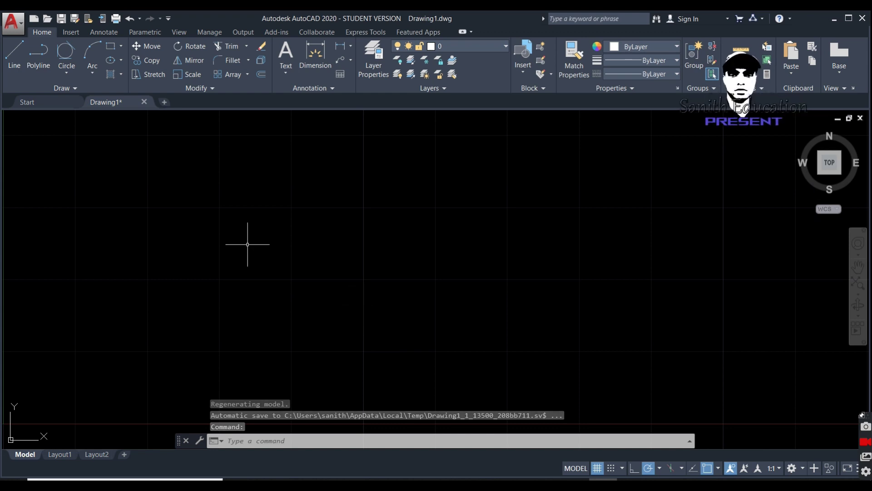
click(111, 44)
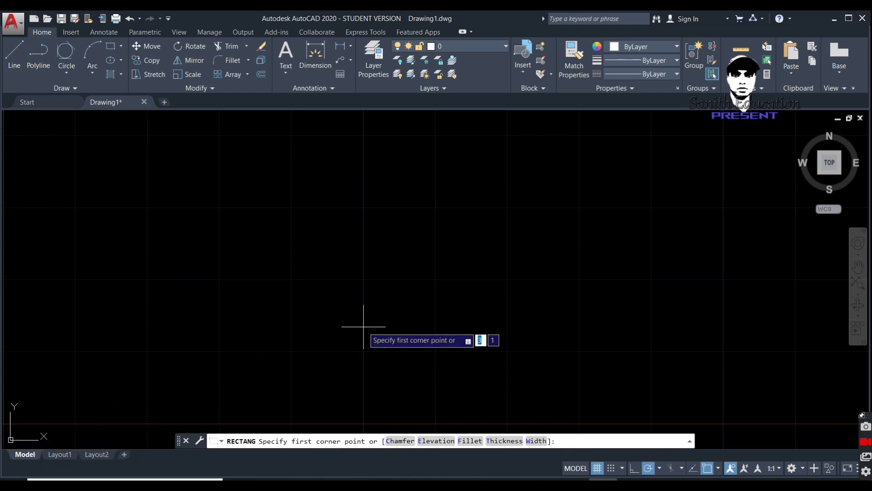
Draw a rectangle with first corner at 0,0 and size 6 by 2.
text(,)
text(0)
key(Return)
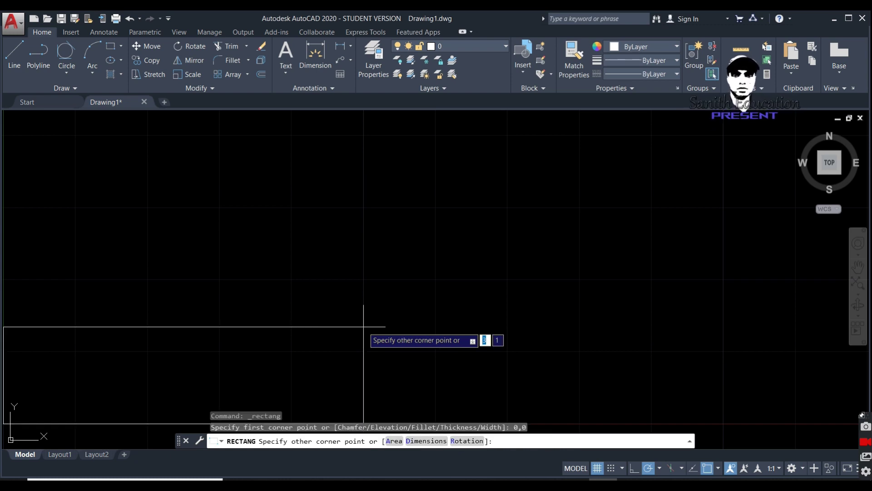
text(6)
key(Tab)
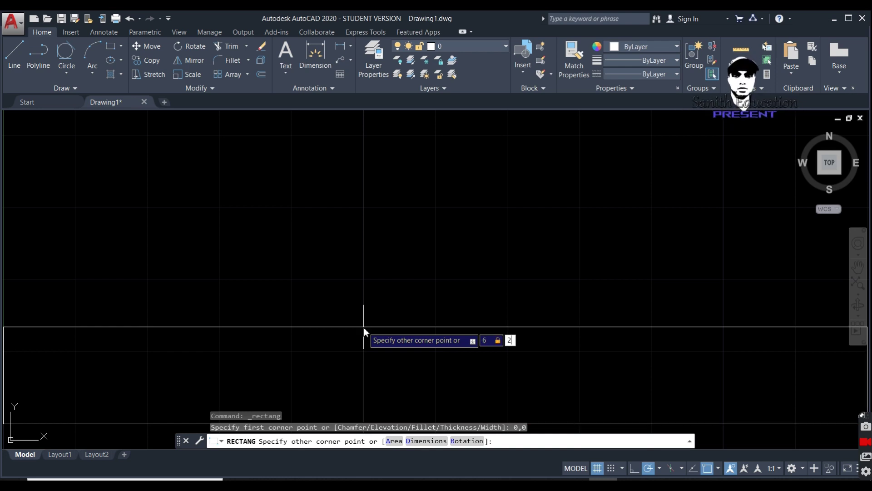
text(2)
key(Return)
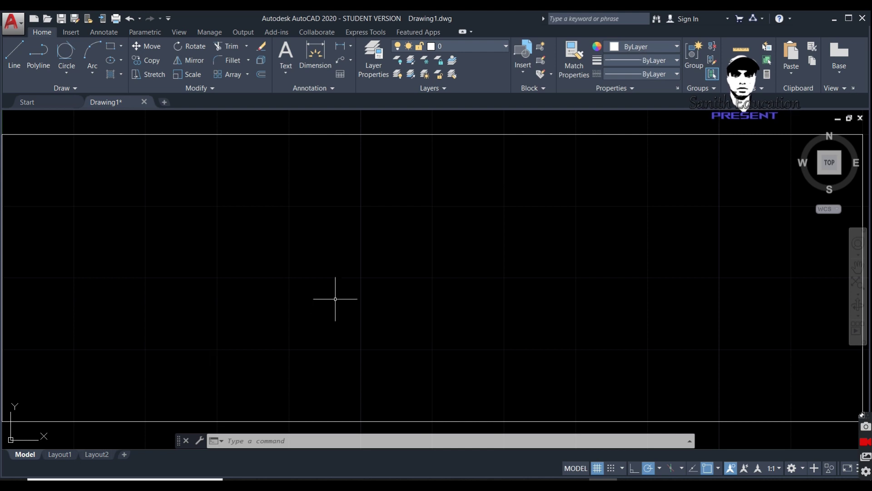
Zoom All so the 6 by 2 limits rectangle fills the view.
text(z)
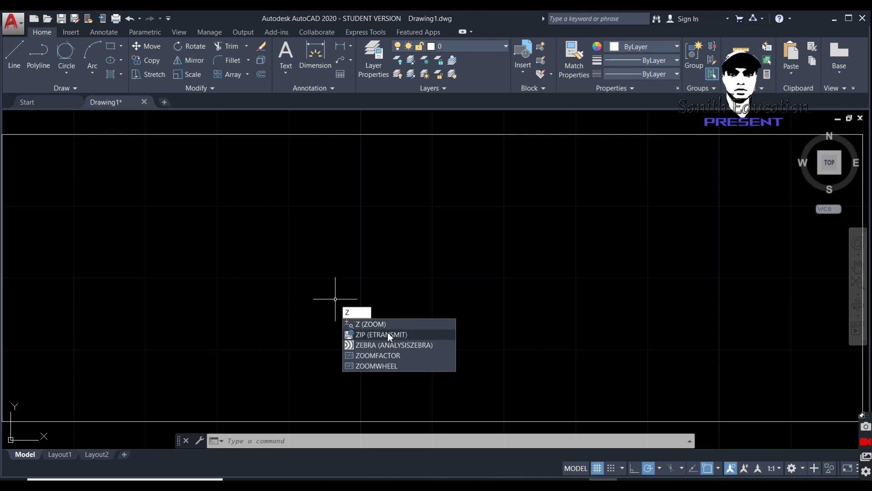
click(388, 324)
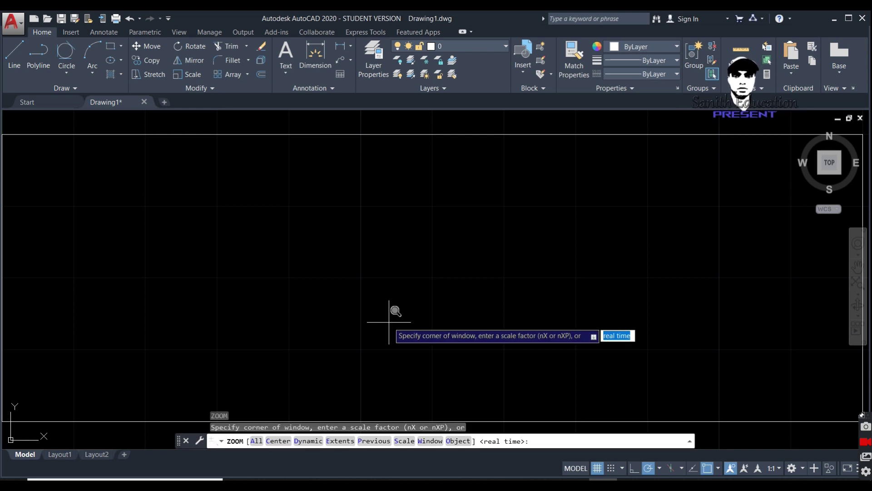
text(all)
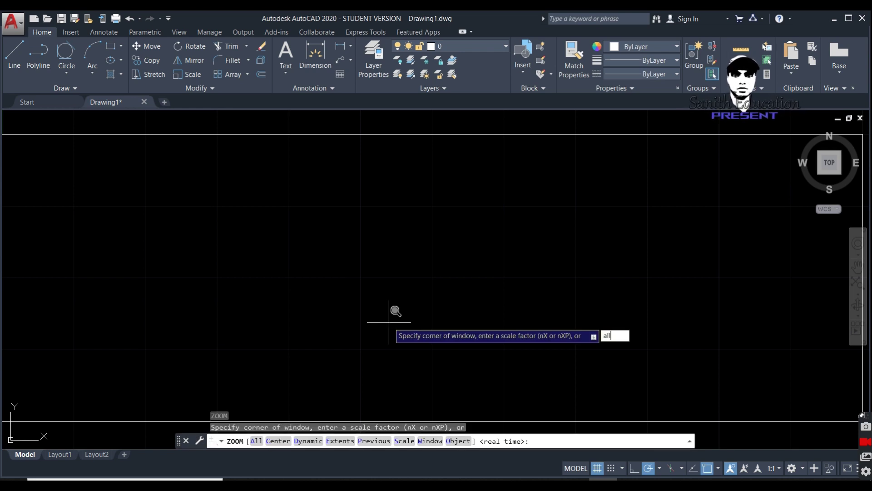
key(Return)
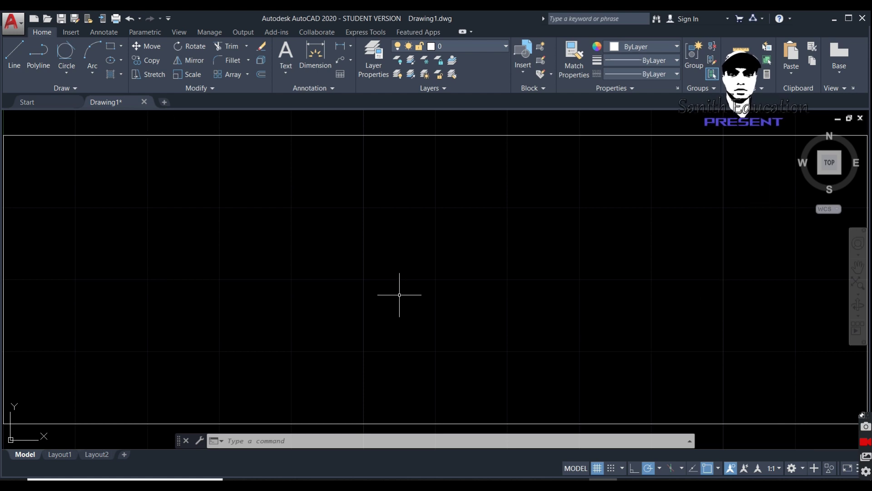
Select the 6 by 2 rectangle and delete it.
click(331, 135)
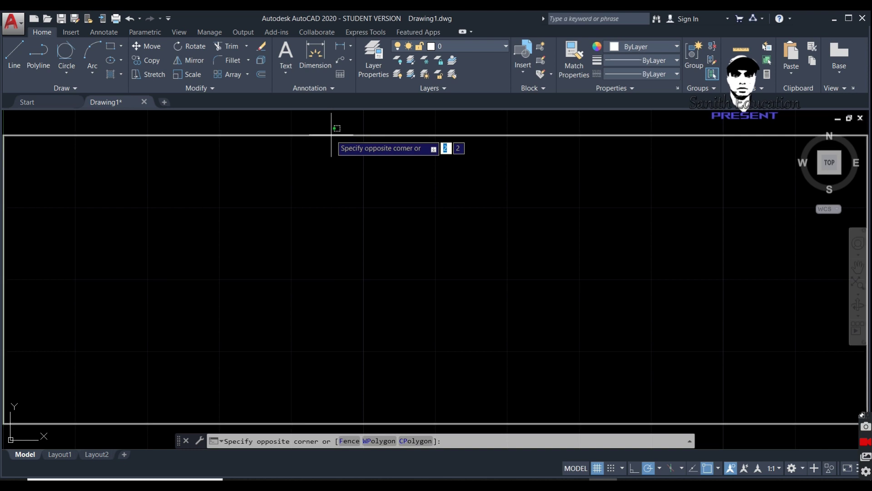
click(331, 134)
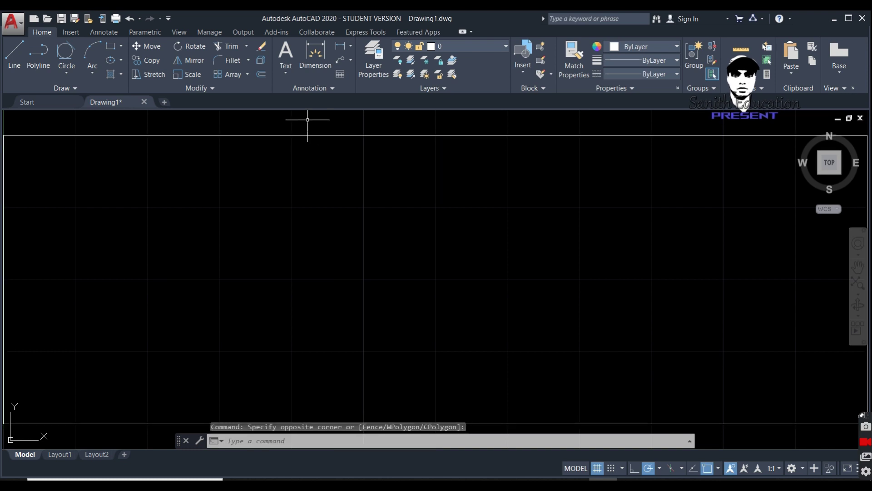
drag(307, 119, 317, 161)
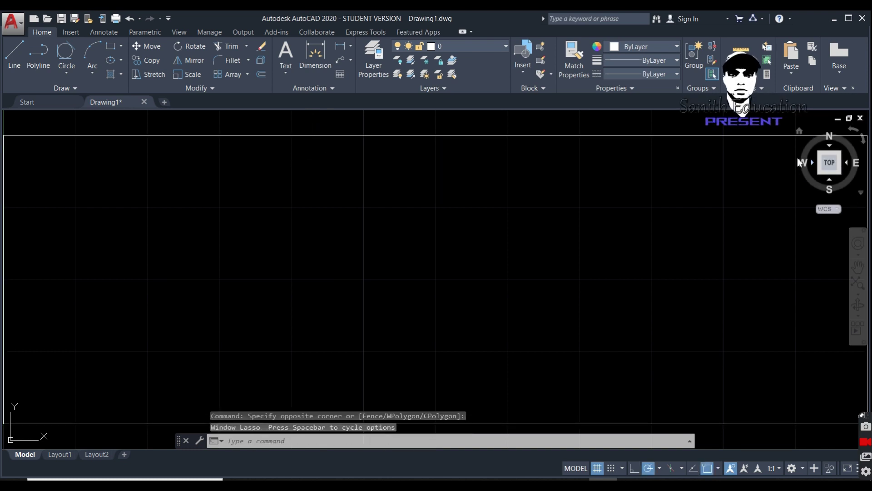
click(731, 135)
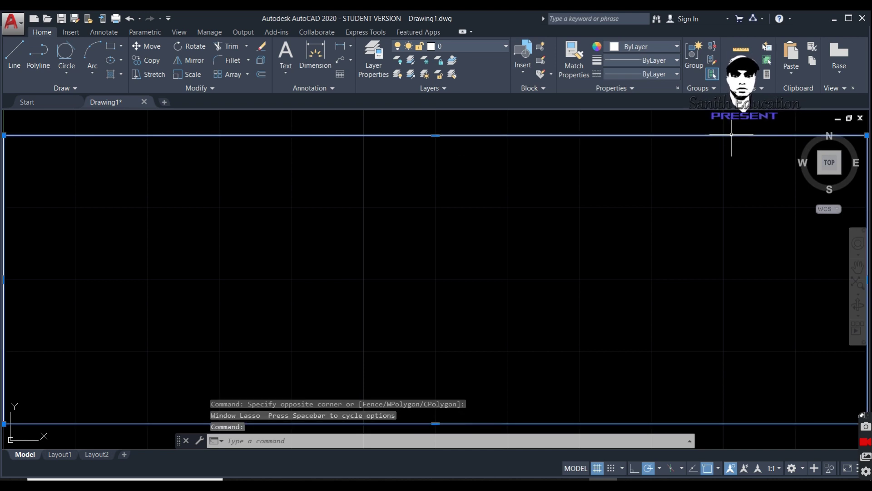
key(Delete)
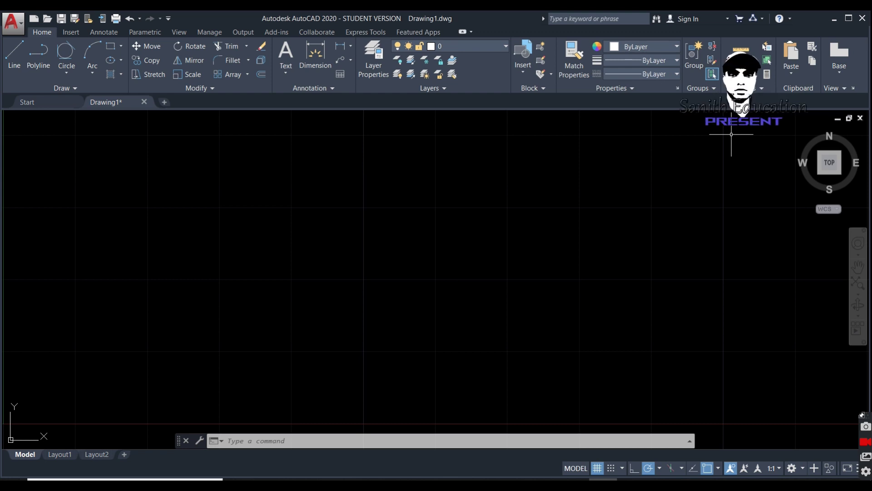
Run LIMITS, keeping 0,0 as lower-left and setting upper-right to 10,5.
text(limi)
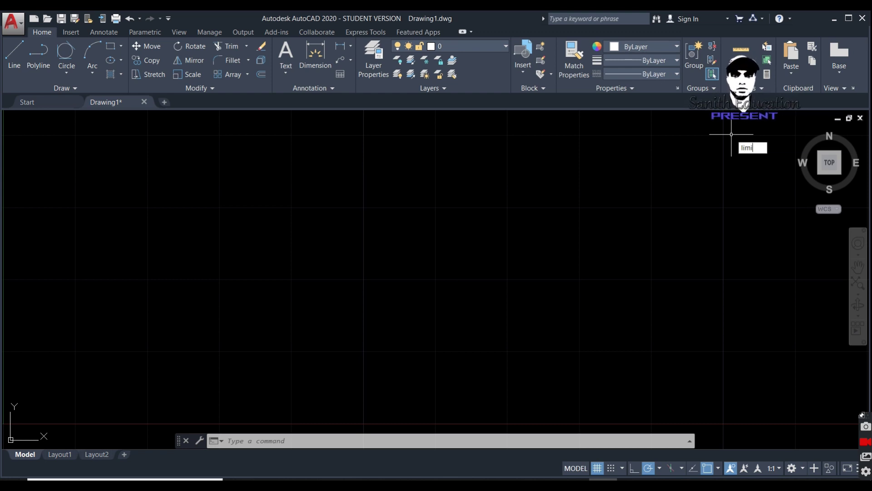
text(ts)
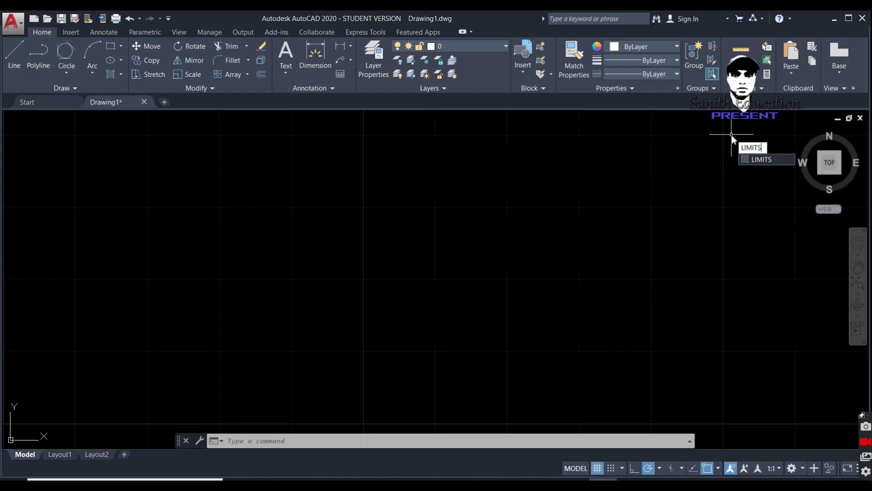
key(Return)
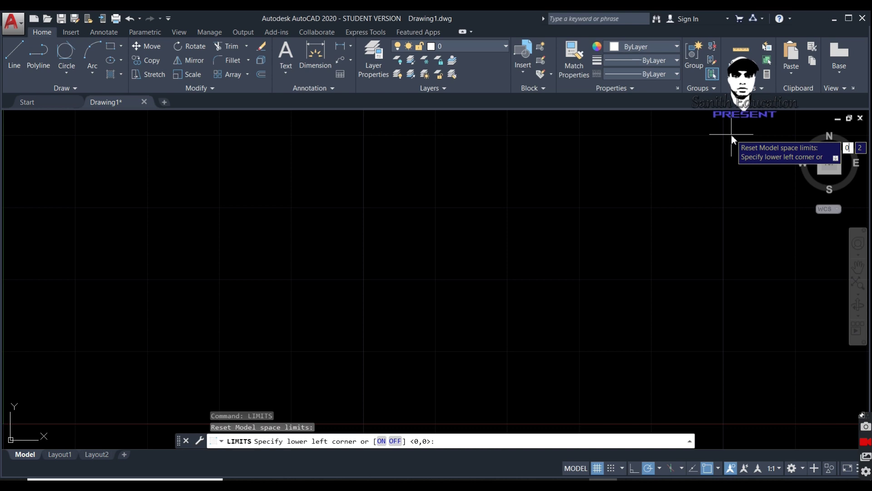
key(Return)
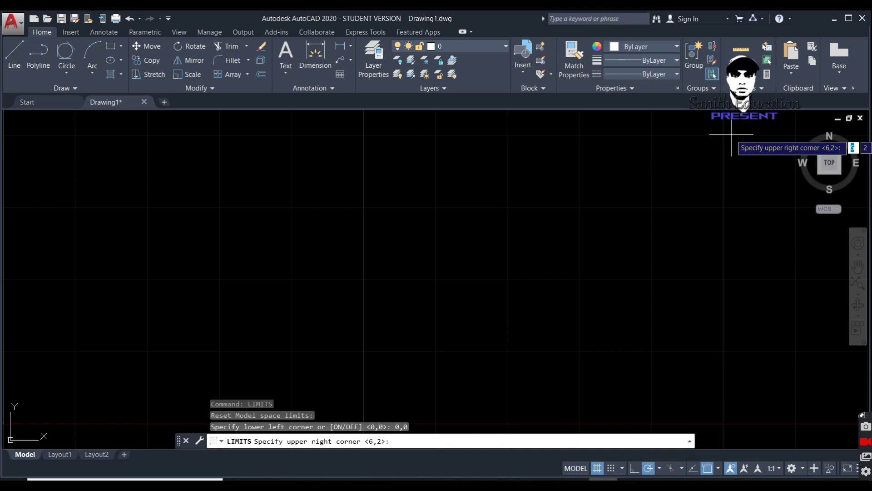
text(10)
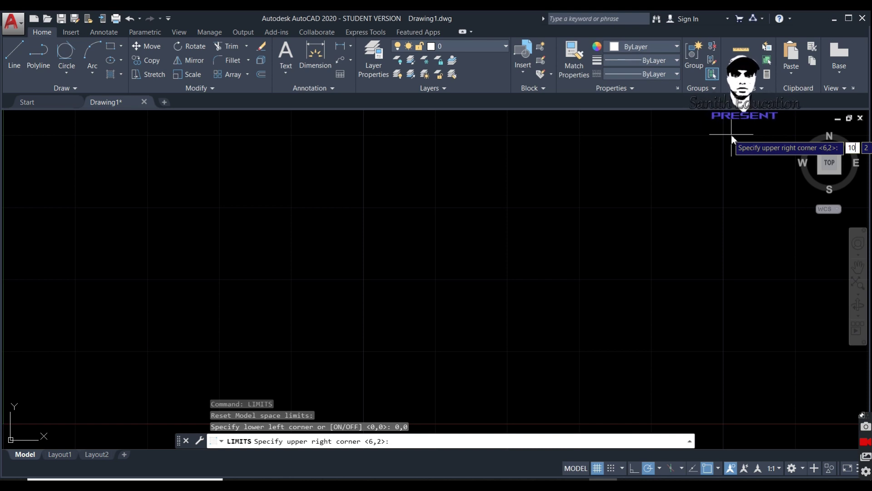
text(,5)
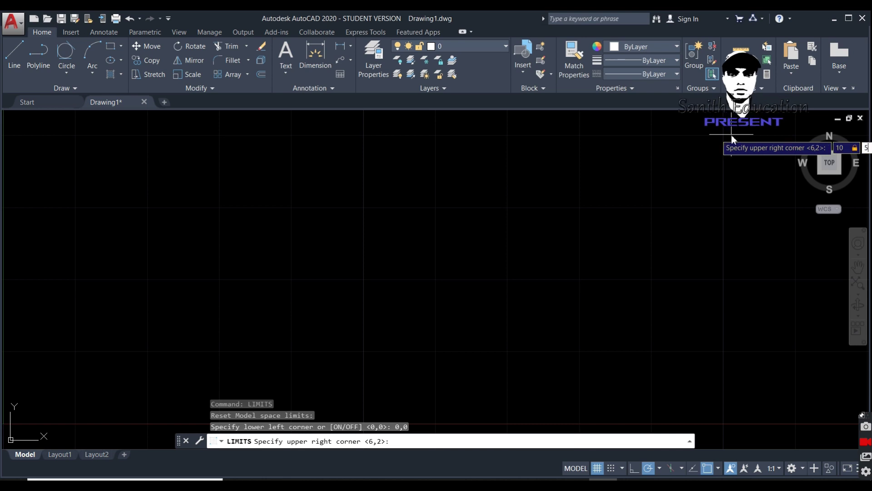
key(Return)
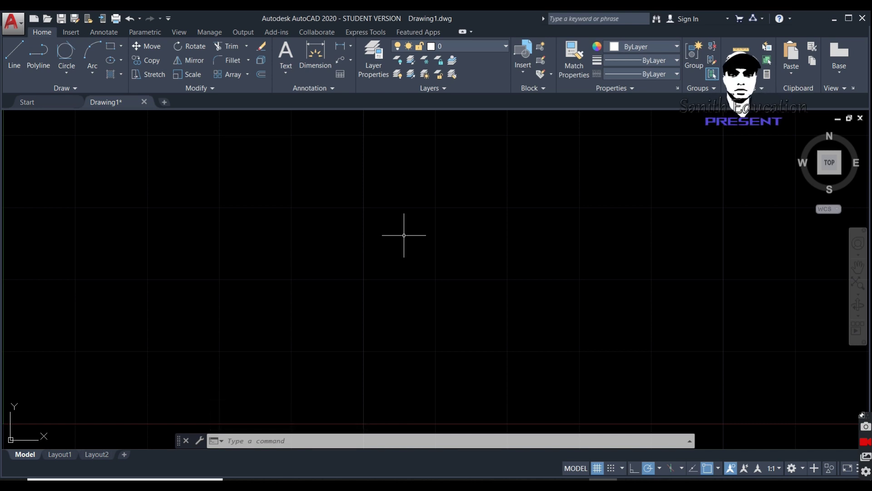
Zoom All to fit the 0,0–10,5 limits, then start the Rectangle tool.
text(z)
key(Return)
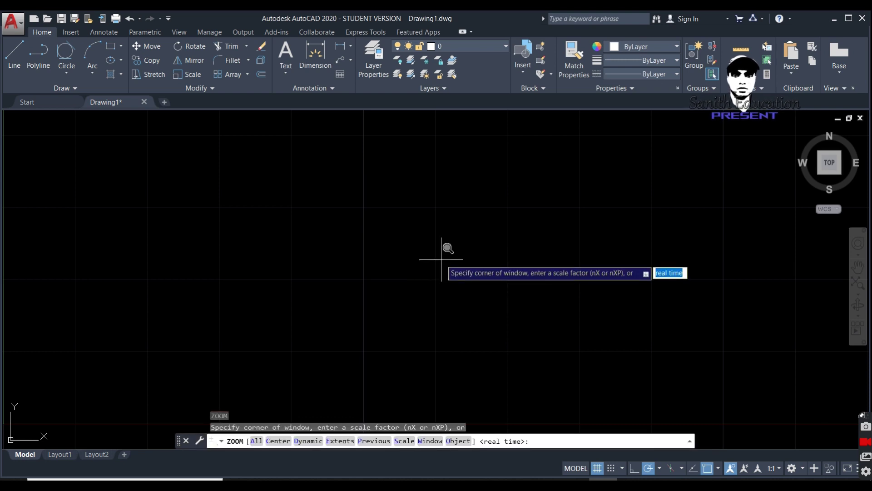
text(all)
key(Return)
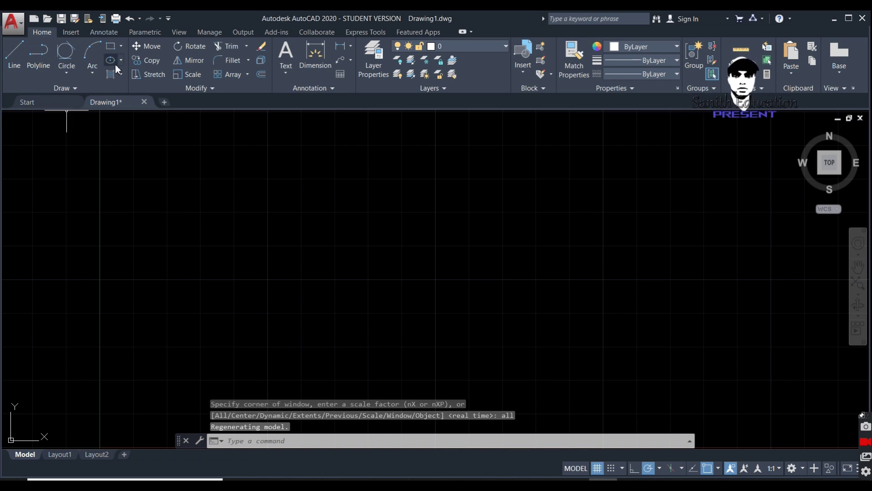
click(111, 46)
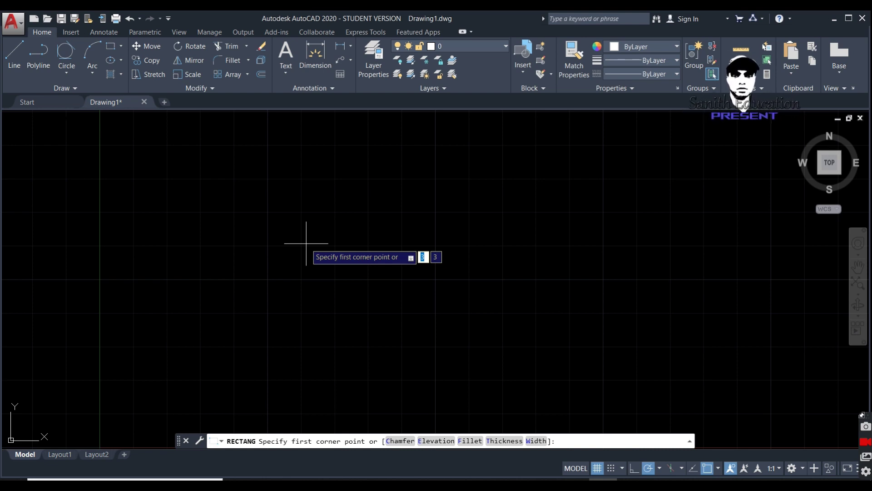
Draw a rectangle with first corner at 0,0 and size 10 by 5.
key(Tab)
key(Return)
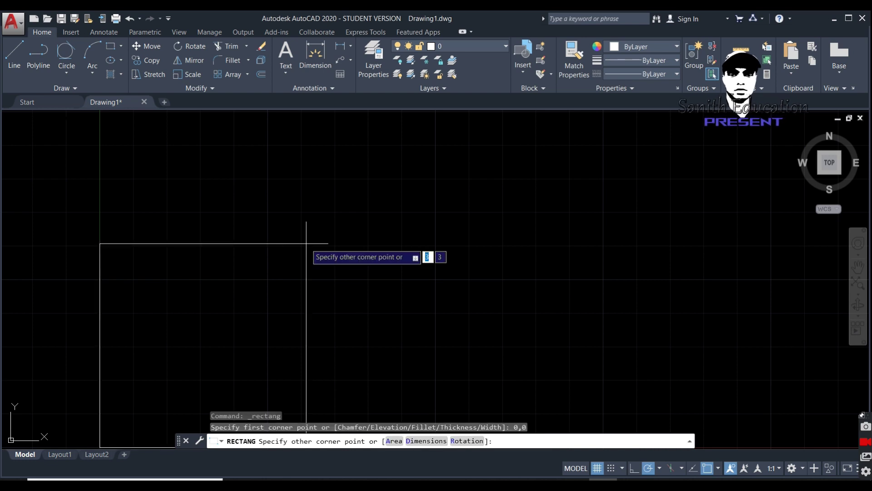
text(10)
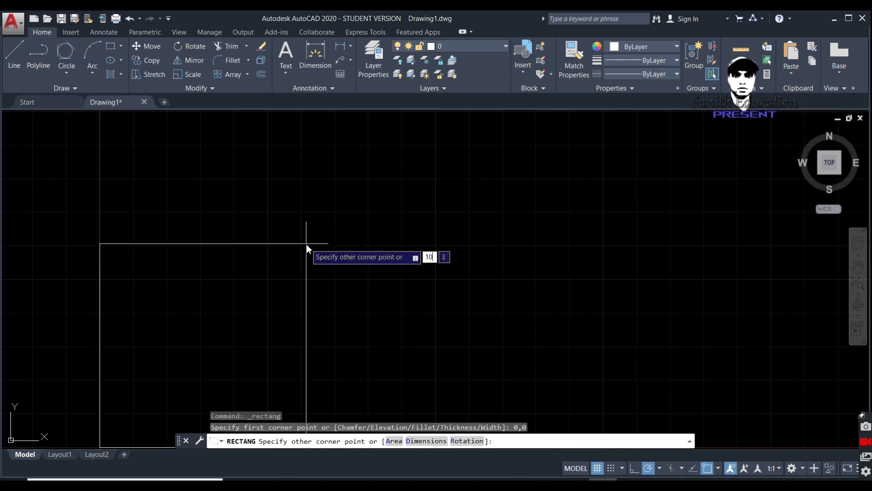
key(Tab)
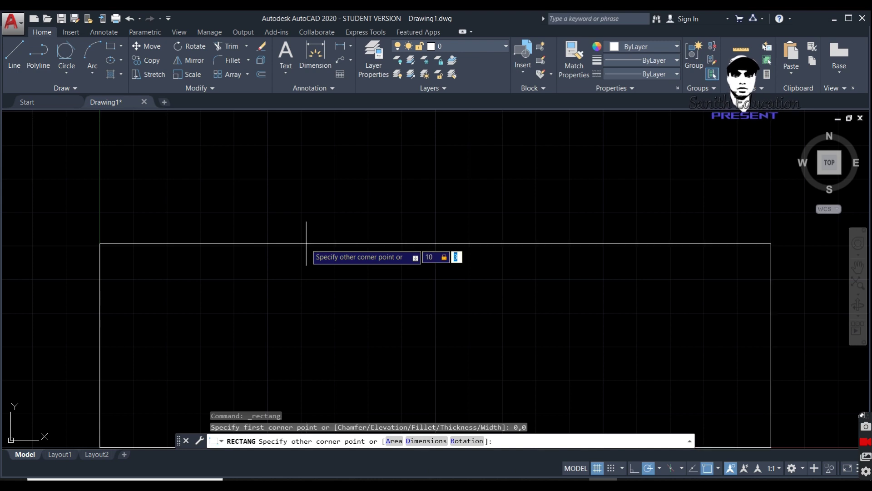
text(5)
key(Return)
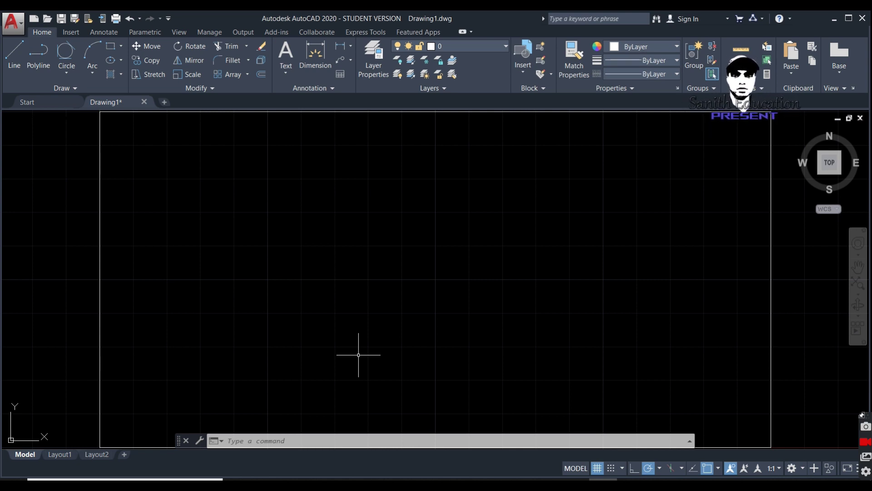
Select the 10 by 5 rectangle and delete it.
click(100, 286)
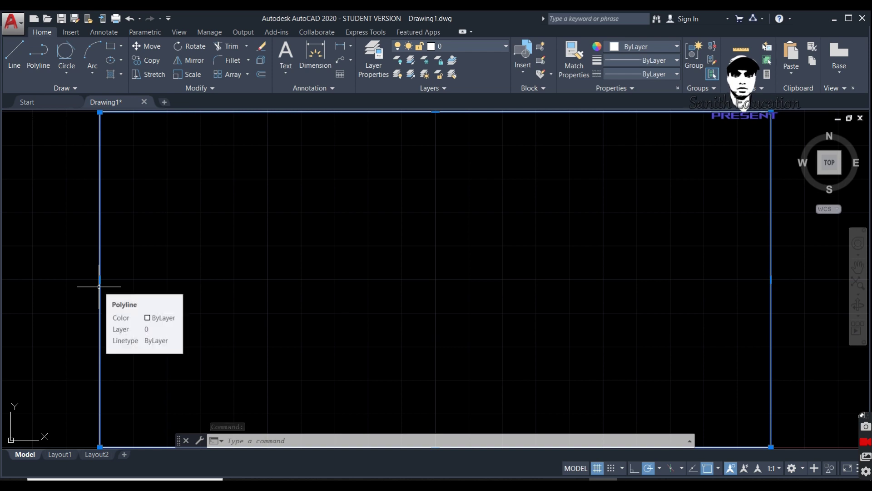
key(Delete)
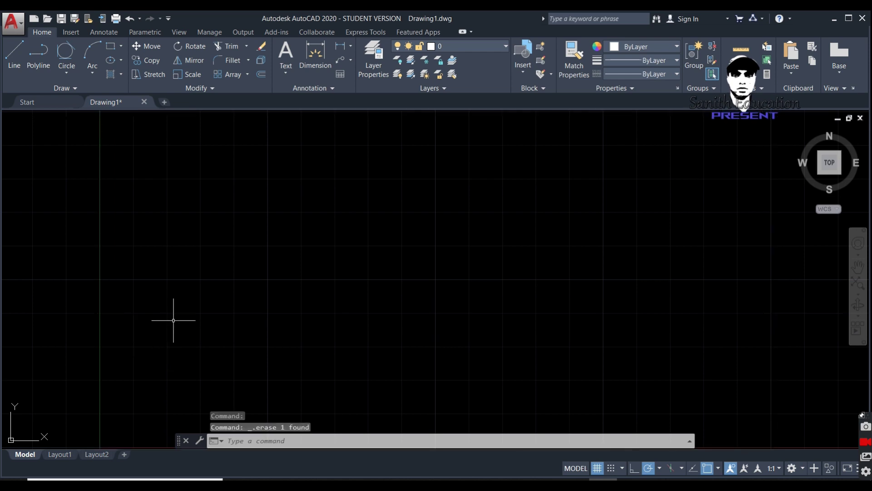